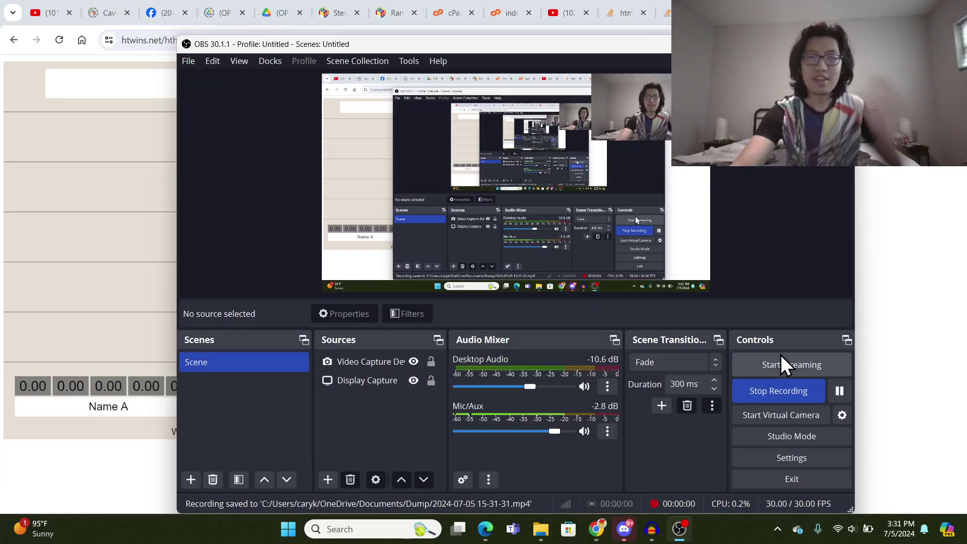
- Bring the head-to-head grapher page in Chrome to the front while OBS keeps recording
{"action": "left_click", "coordinate": [900, 361]}
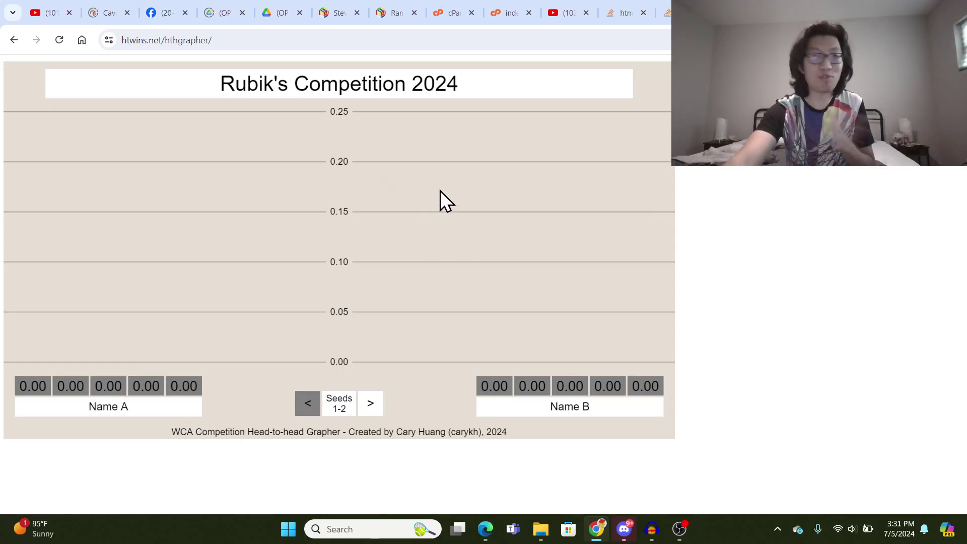
- Retitle the chart 'Euros 2028'
{"action": "left_click", "coordinate": [462, 89]}
{"action": "left_click_drag", "start_coordinate": [463, 87], "coordinate": [177, 80]}
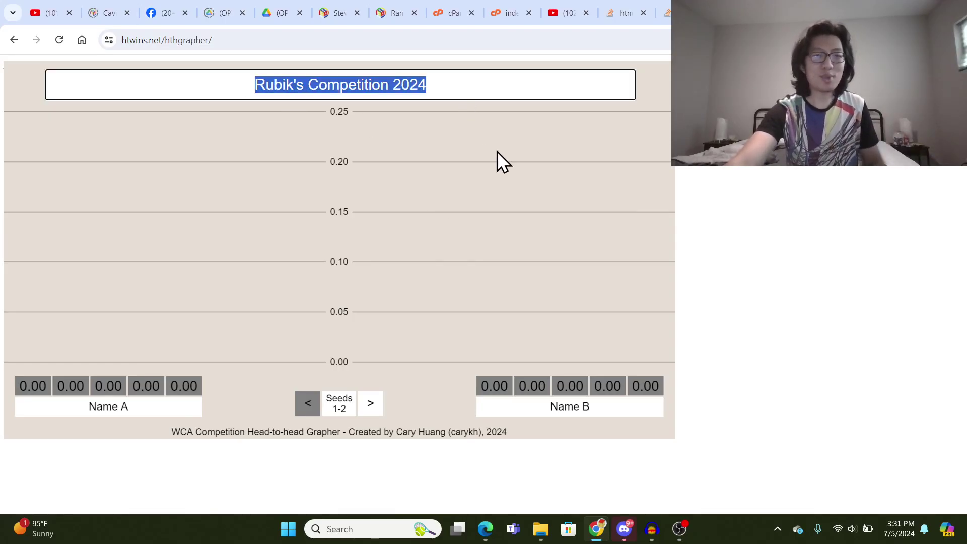
{"action": "type", "text": "Eur"}
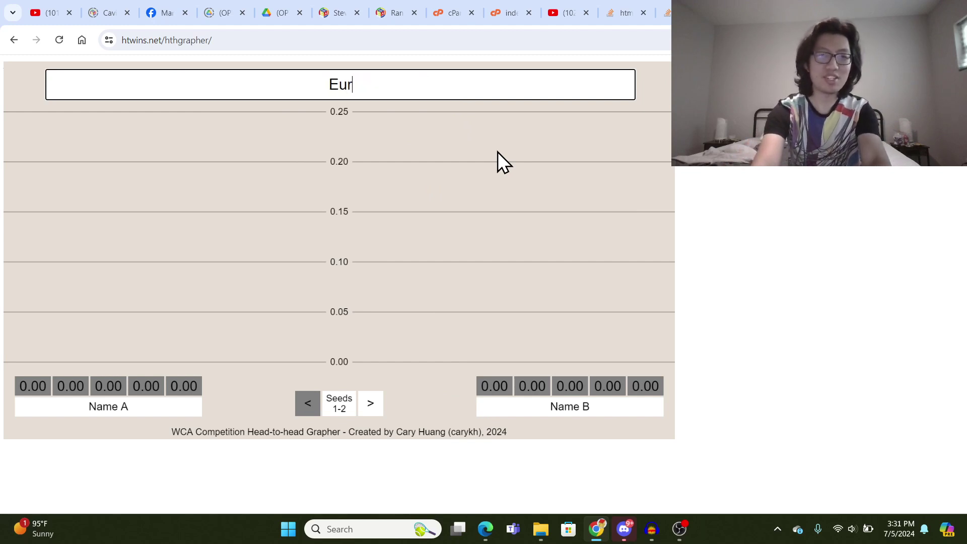
{"action": "type", "text": "os 2028"}
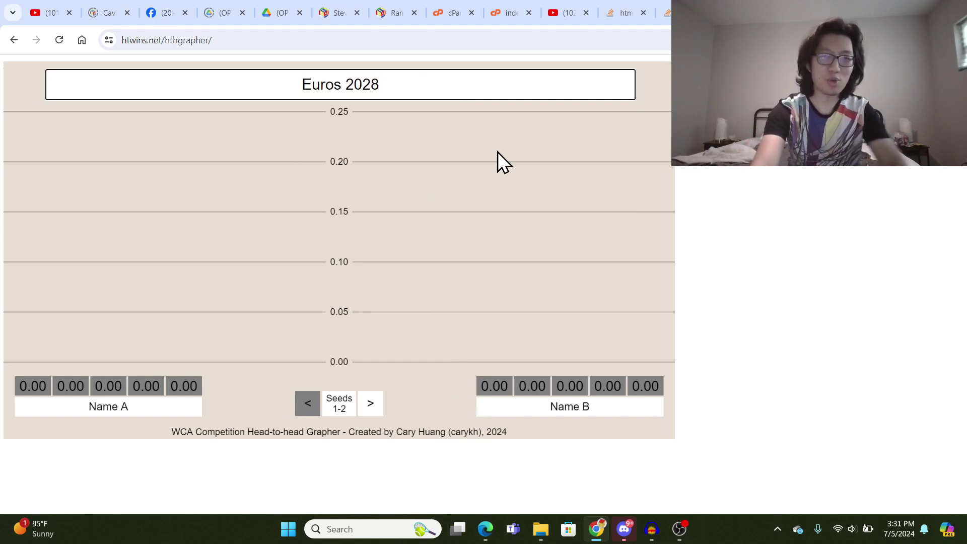
{"action": "key", "text": "Return"}
- Replace the Name A and Name B placeholders with the two competitors' full names
{"action": "left_click", "coordinate": [134, 412]}
{"action": "left_click_drag", "start_coordinate": [134, 413], "coordinate": [72, 405]}
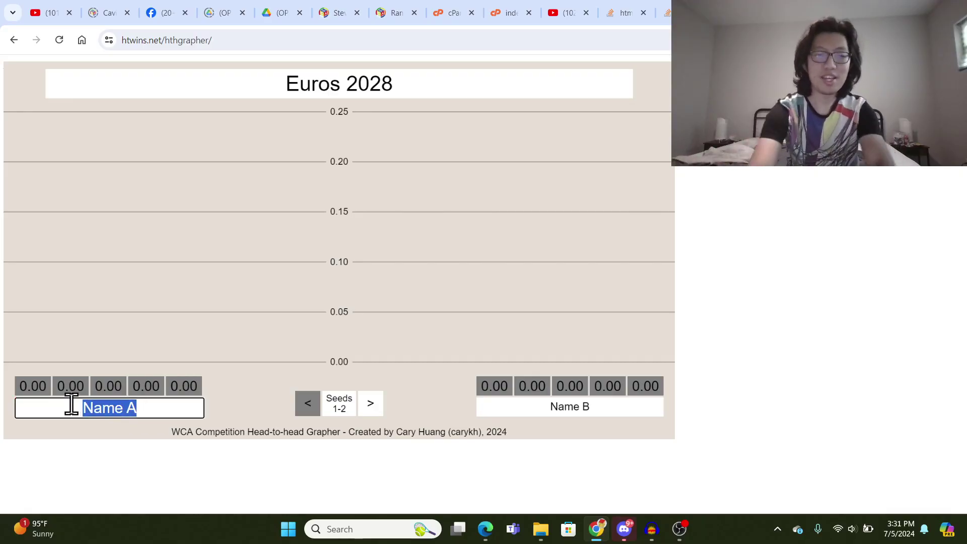
{"action": "type", "text": "Mats Valk"}
{"action": "key", "text": "Return"}
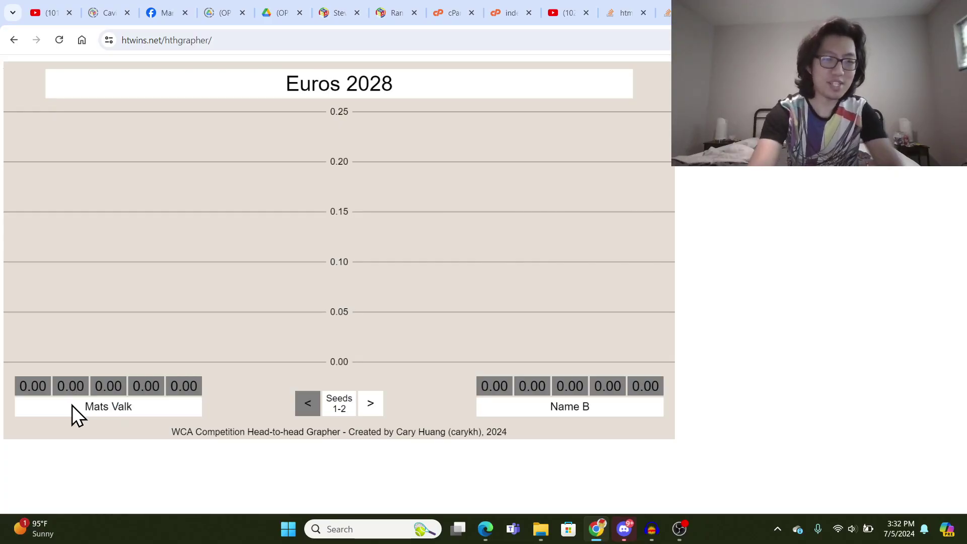
{"action": "left_click", "coordinate": [593, 407]}
{"action": "key", "text": "BackSpace"}
{"action": "key", "text": "BackSpace"}
{"action": "key", "text": "BackSpace"}
{"action": "key", "text": "BackSpace"}
{"action": "key", "text": "BackSpace"}
{"action": "key", "text": "BackSpace"}
{"action": "type", "text": "Feliks Ze"}
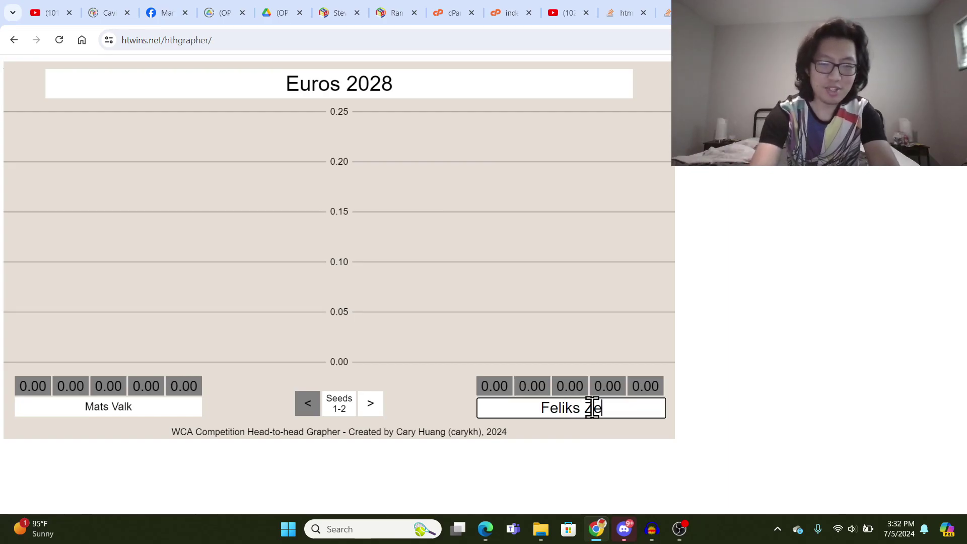
{"action": "type", "text": "mdegs"}
{"action": "key", "text": "Return"}
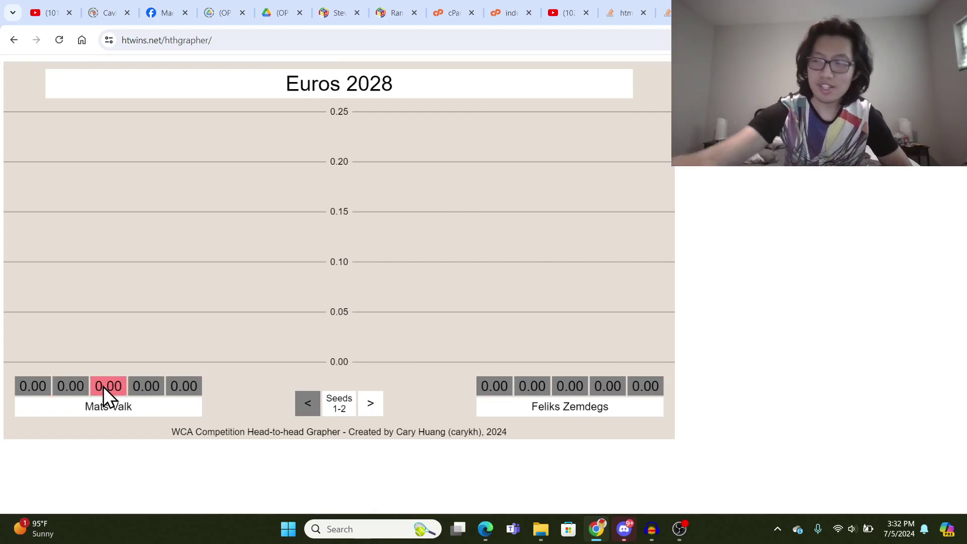
- Enter 7.24 as the left competitor's first time and 6.81 as the right competitor's last
{"action": "left_click", "coordinate": [46, 386]}
{"action": "type", "text": "7.24"}
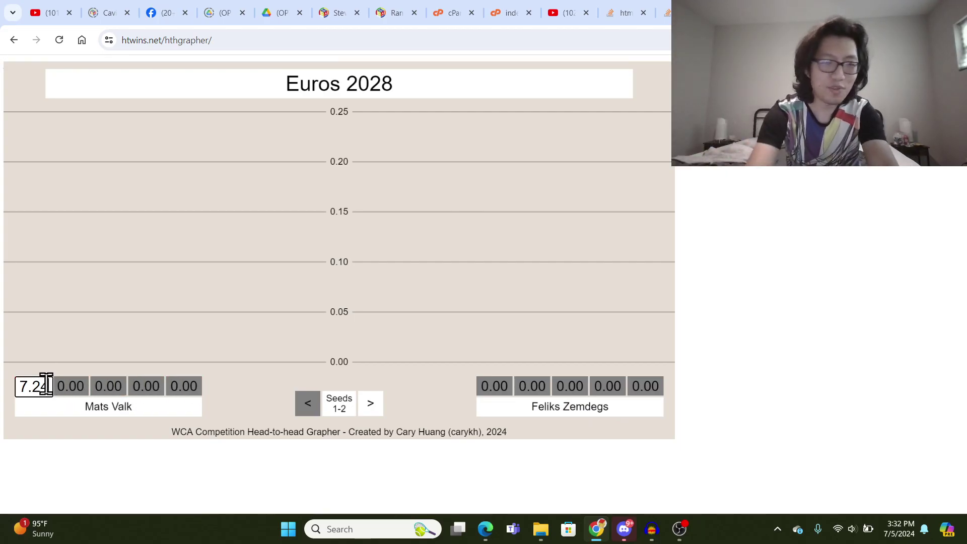
{"action": "key", "text": "Return"}
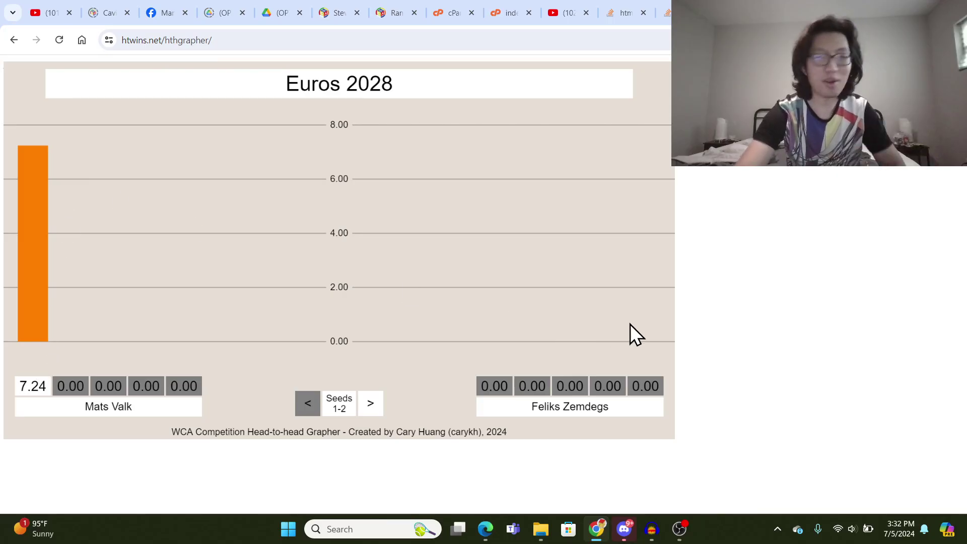
{"action": "left_click", "coordinate": [652, 380]}
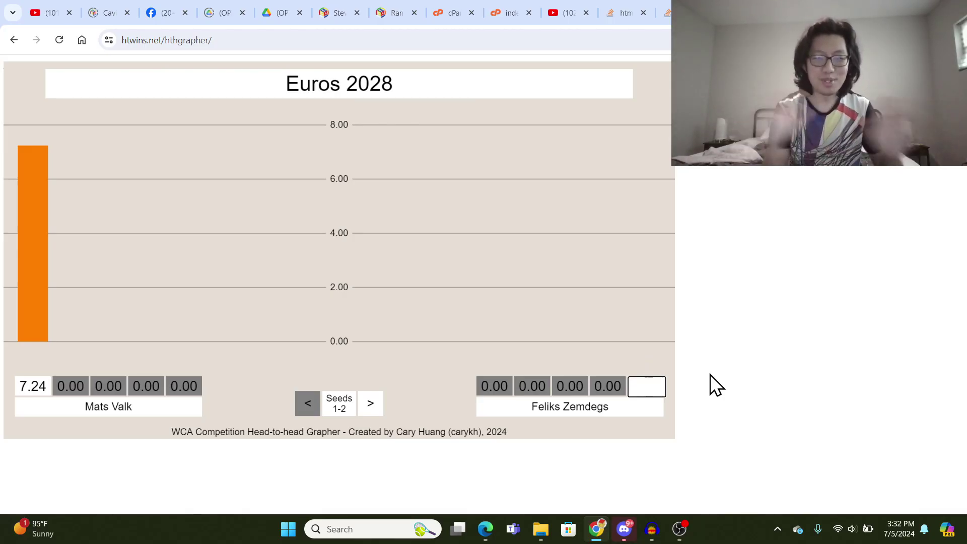
{"action": "type", "text": "6.81"}
{"action": "key", "text": "Return"}
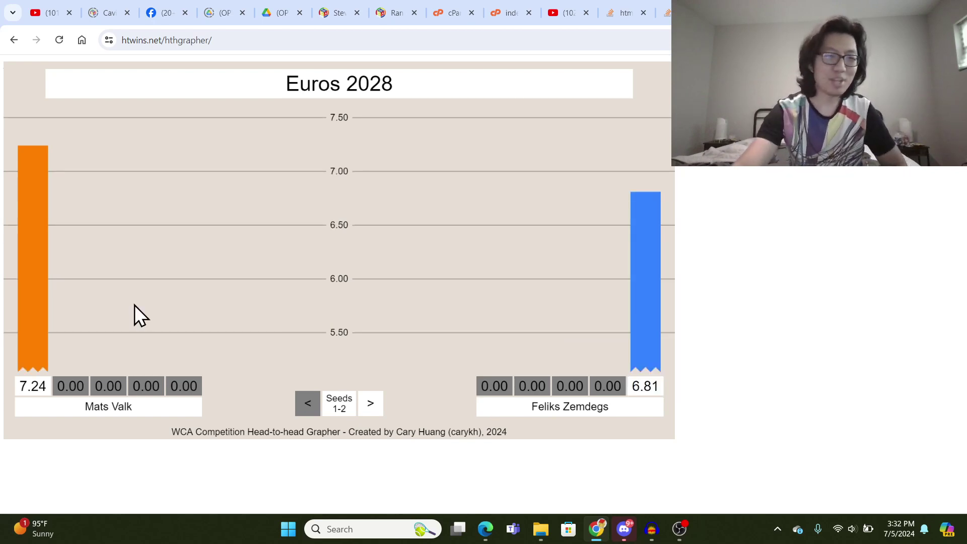
- Enter 5.19 as the left competitor's second time and 6.27 for the right competitor
{"action": "left_click", "coordinate": [75, 389]}
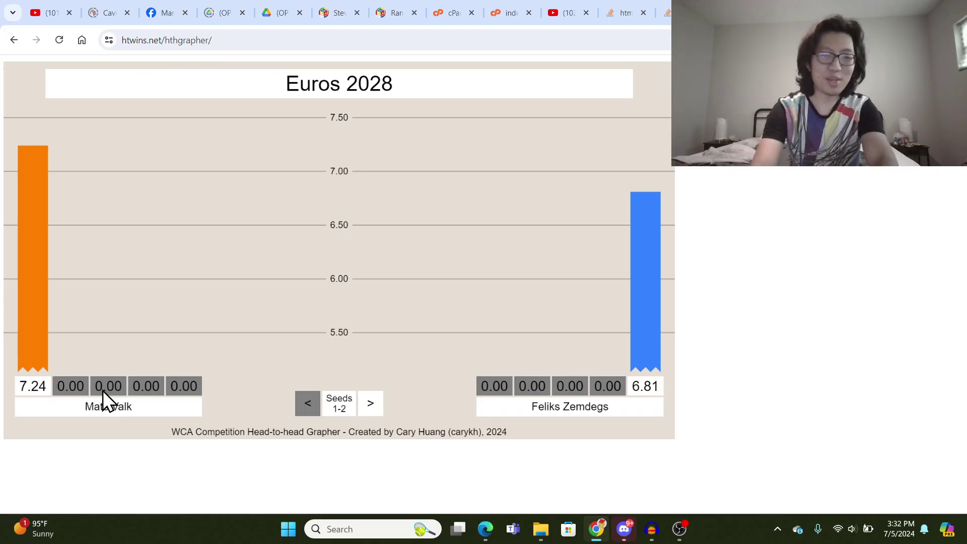
{"action": "left_click", "coordinate": [103, 391]}
{"action": "type", "text": "5.19"}
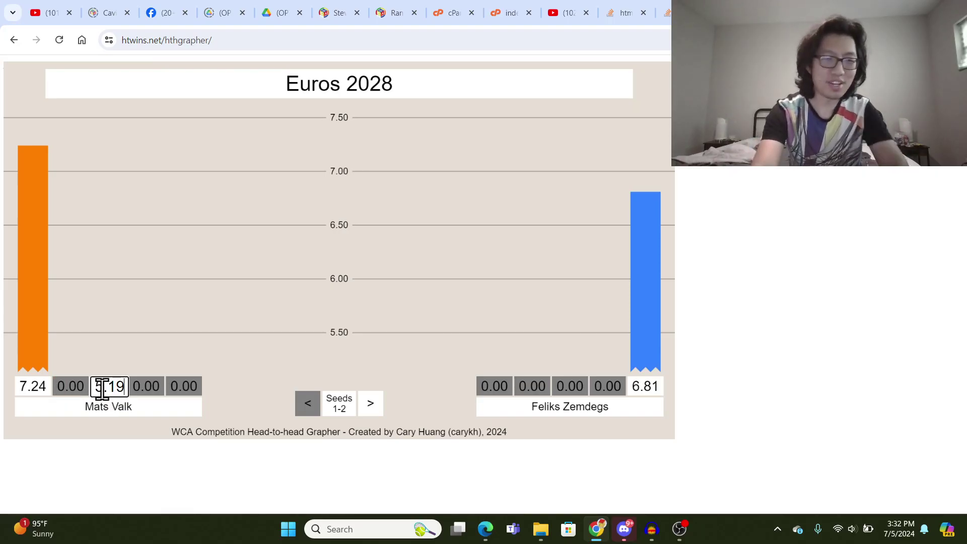
{"action": "key", "text": "BackSpace"}
{"action": "key", "text": "BackSpace"}
{"action": "key", "text": "BackSpace"}
{"action": "key", "text": "BackSpace"}
{"action": "left_click", "coordinate": [80, 382]}
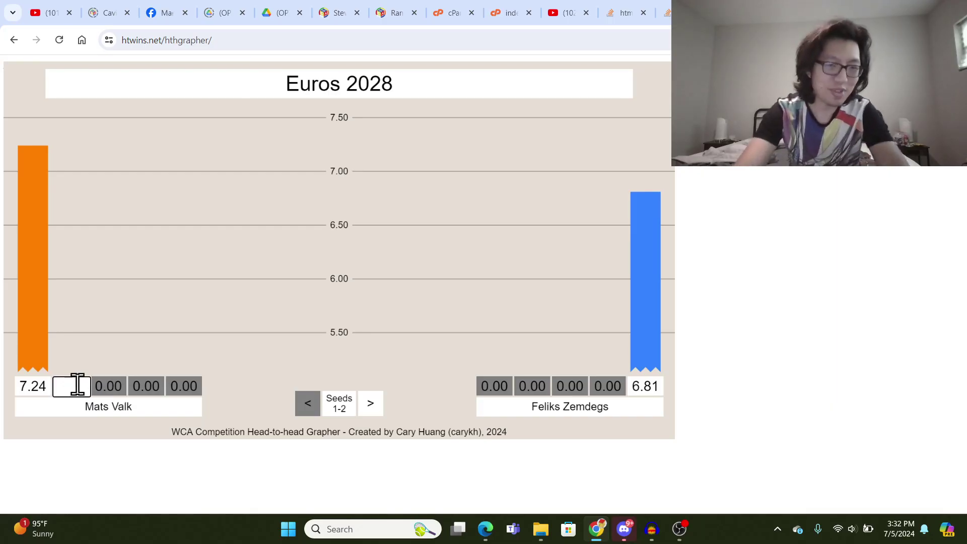
{"action": "type", "text": "5.19"}
{"action": "key", "text": "Return"}
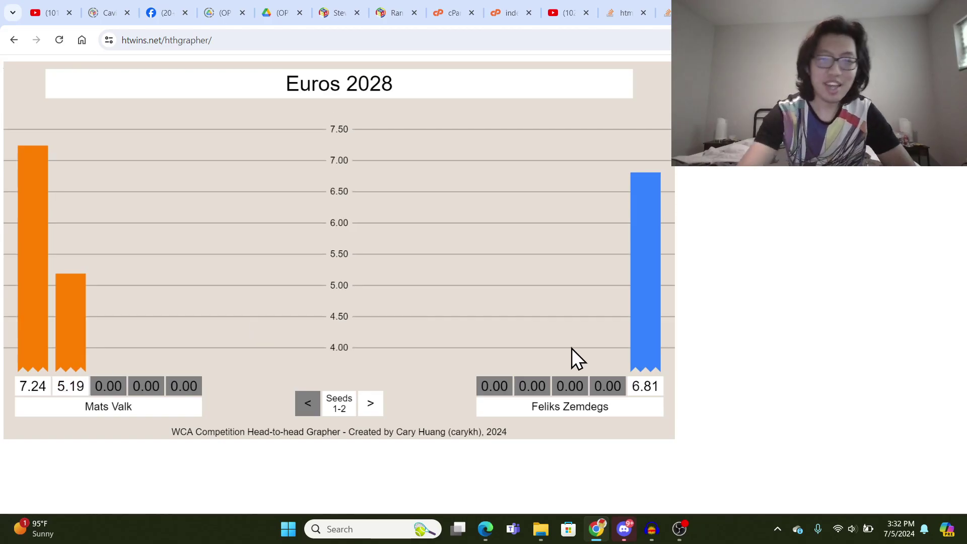
{"action": "left_click", "coordinate": [609, 384]}
{"action": "type", "text": "6.27"}
{"action": "key", "text": "Return"}
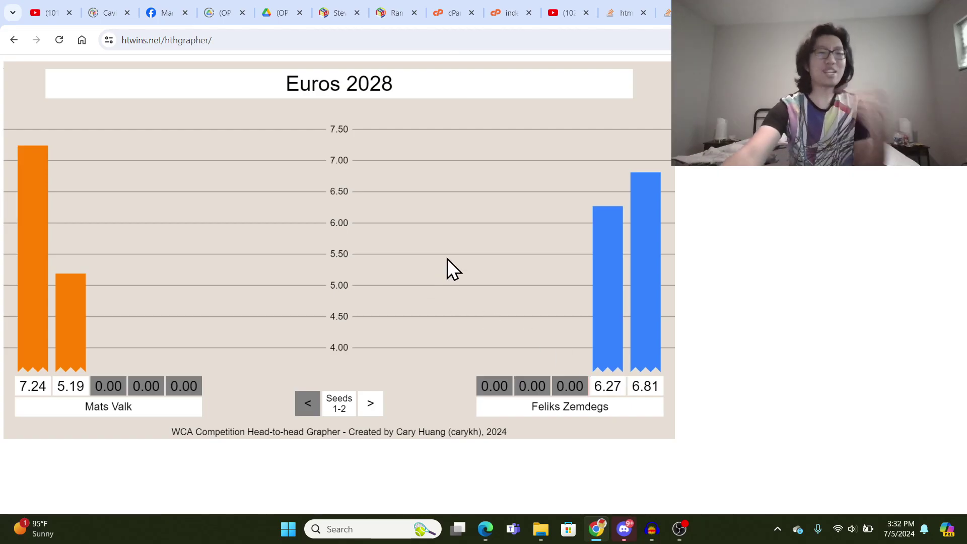
{"action": "key", "text": "space"}
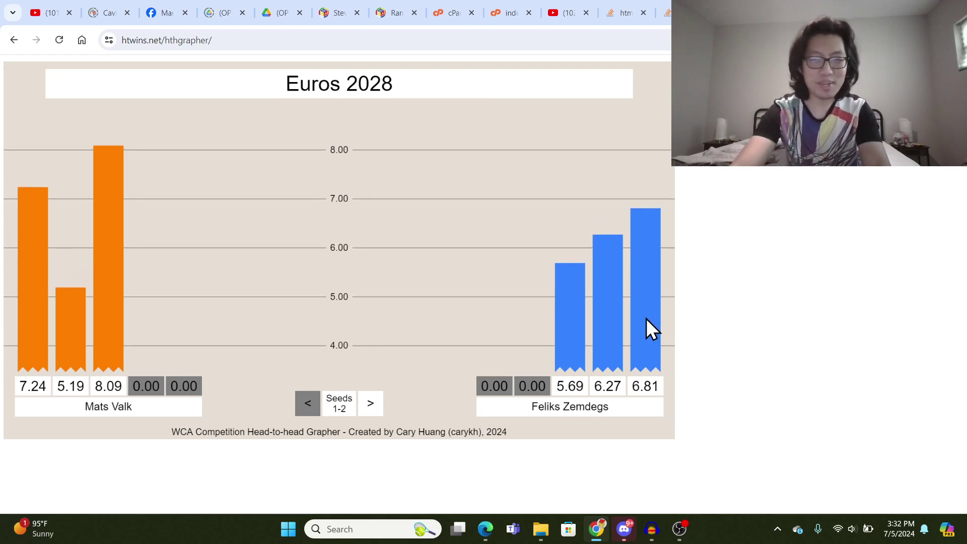
{"action": "left_click", "coordinate": [154, 383]}
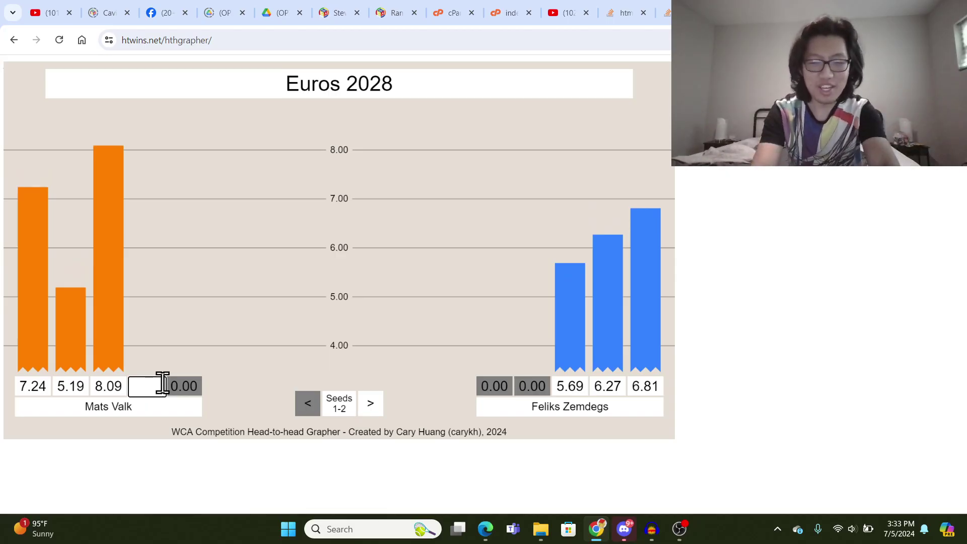
- Enter 5.36 as the left competitor's fourth time and preview 0.01 as the fifth
{"action": "type", "text": "5.36"}
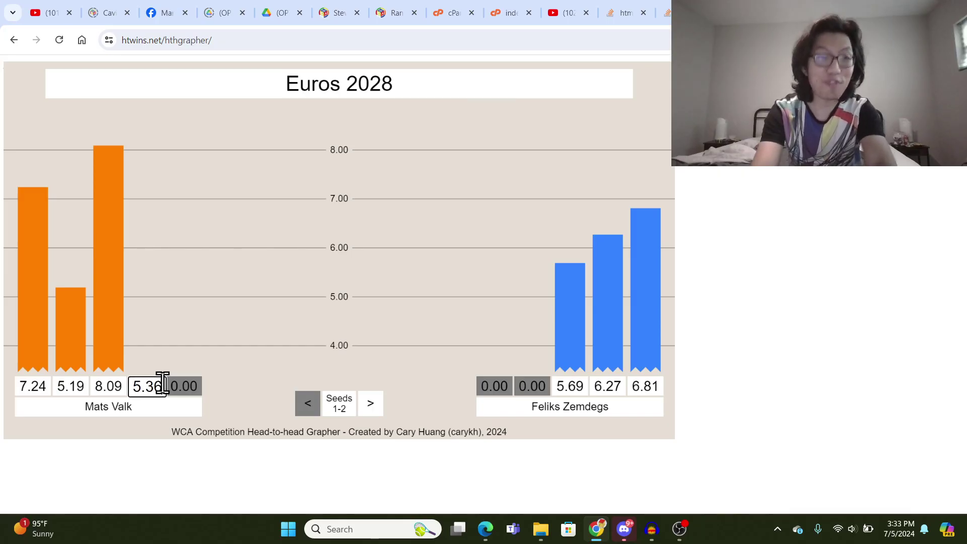
{"action": "key", "text": "Return"}
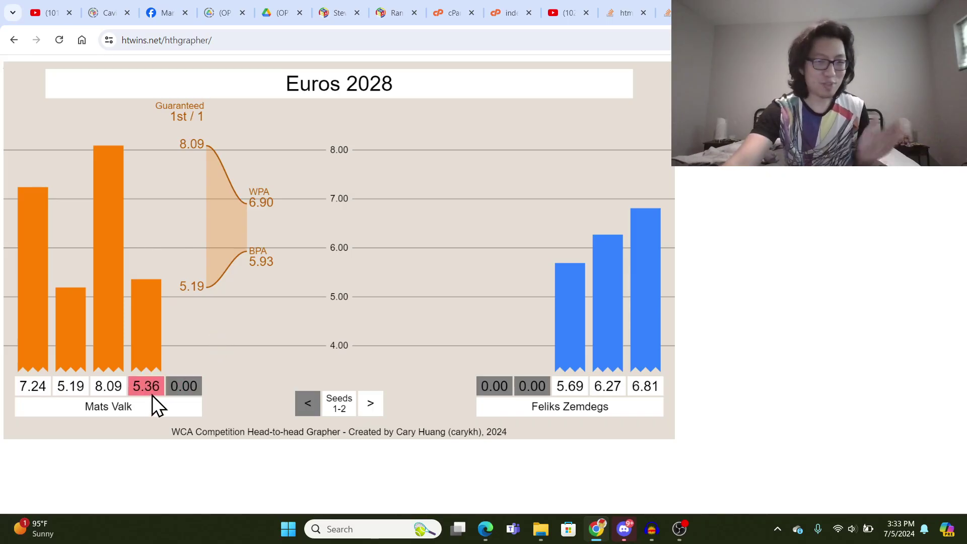
{"action": "left_click", "coordinate": [187, 389]}
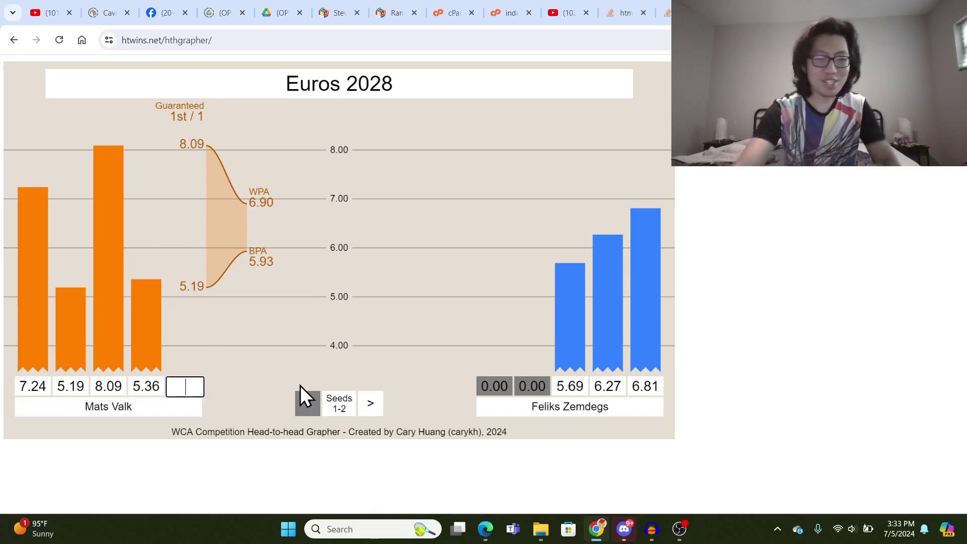
{"action": "type", "text": "0.01"}
{"action": "key", "text": "Return"}
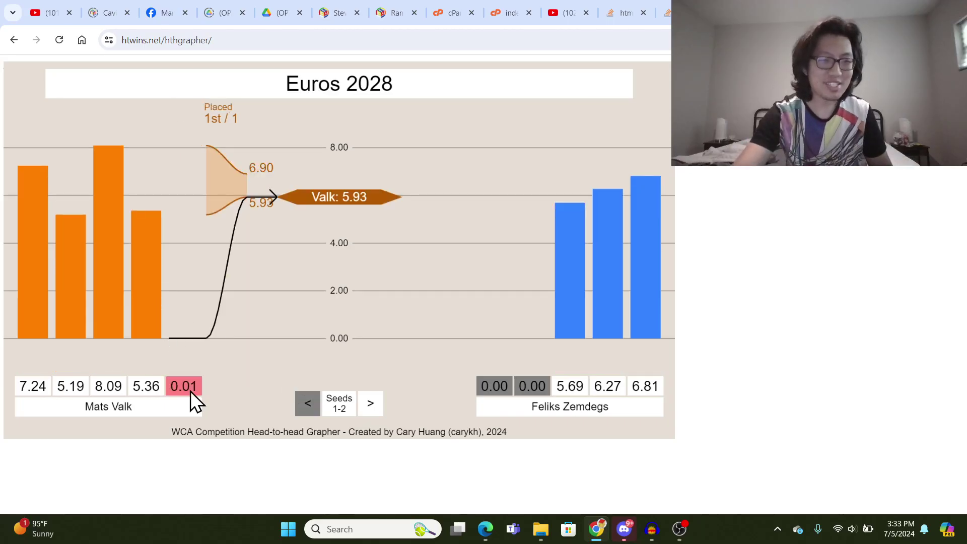
- Try 20.00 as the left competitor's fifth time, then clear it back to blank
{"action": "left_click", "coordinate": [191, 392]}
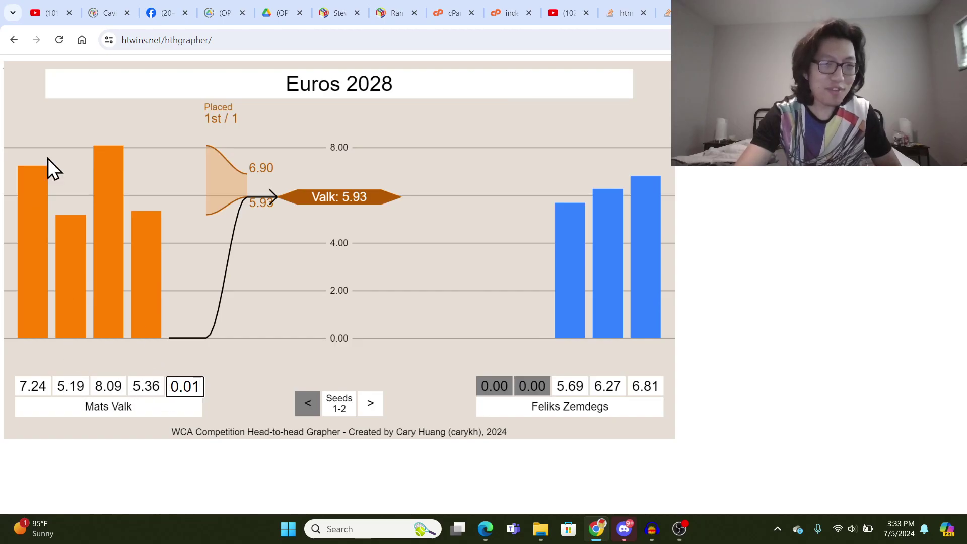
{"action": "key", "text": "BackSpace"}
{"action": "key", "text": "BackSpace"}
{"action": "key", "text": "BackSpace"}
{"action": "key", "text": "BackSpace"}
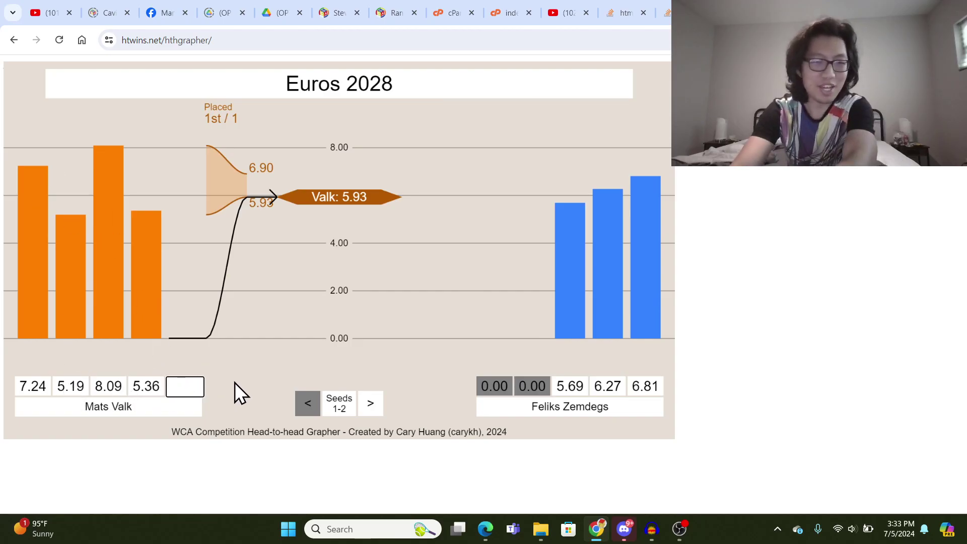
{"action": "type", "text": "10"}
{"action": "key", "text": "BackSpace"}
{"action": "key", "text": "BackSpace"}
{"action": "type", "text": "20"}
{"action": "key", "text": "Return"}
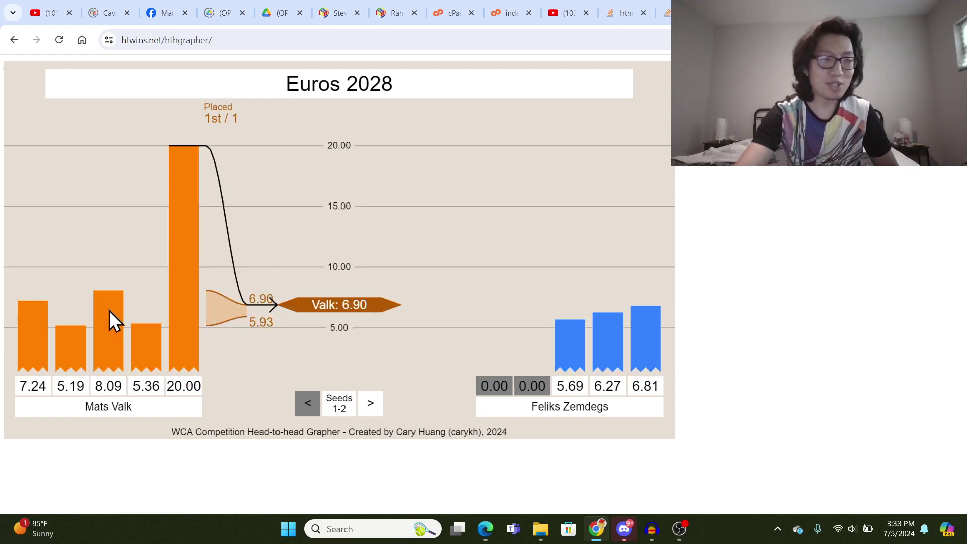
{"action": "left_click", "coordinate": [192, 392]}
{"action": "left_click_drag", "start_coordinate": [191, 392], "coordinate": [146, 383]}
{"action": "key", "text": "BackSpace"}
{"action": "left_click", "coordinate": [210, 391]}
{"action": "key", "text": "BackSpace"}
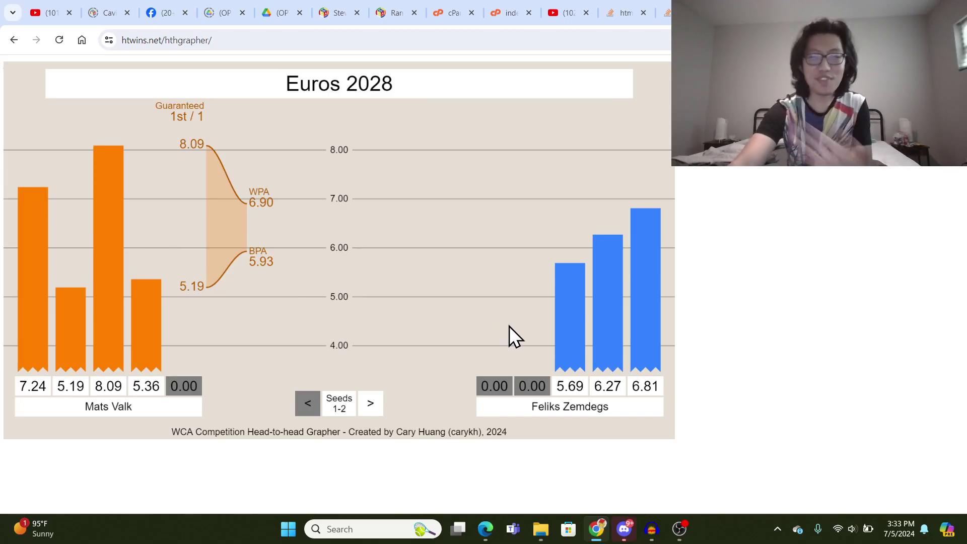
- Enter 4.03 as the right competitor's second time
{"action": "left_click", "coordinate": [536, 379]}
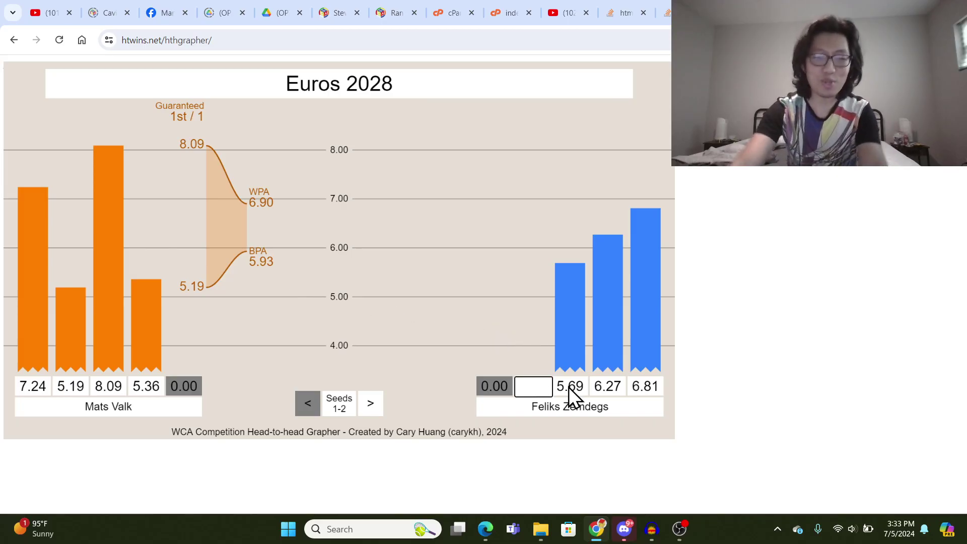
{"action": "type", "text": "4.03"}
{"action": "key", "text": "Return"}
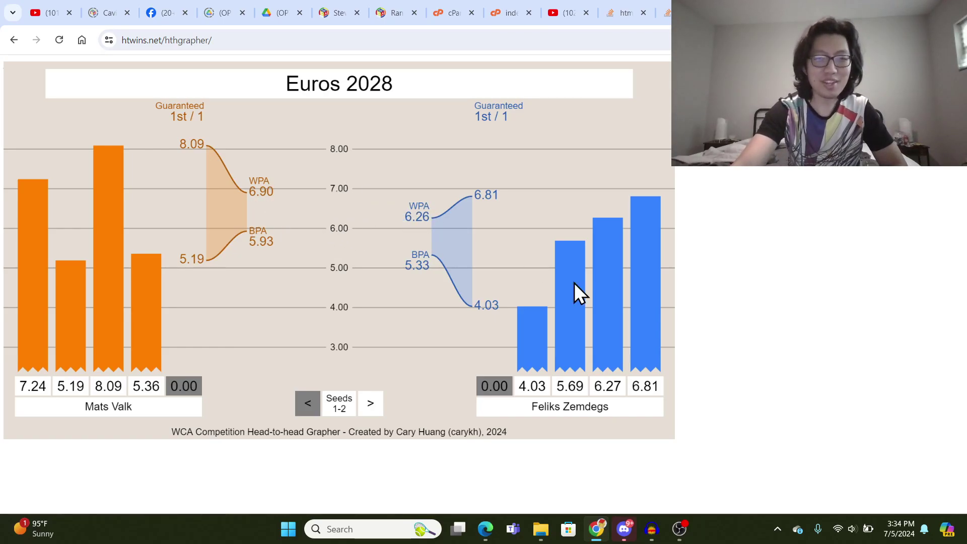
- Change the right competitor's last time from 6.81 to 5.55
{"action": "left_click", "coordinate": [639, 387]}
{"action": "key", "text": "ctrl+a"}
{"action": "key", "text": "BackSpace"}
{"action": "type", "text": "5.99"}
{"action": "key", "text": "Return"}
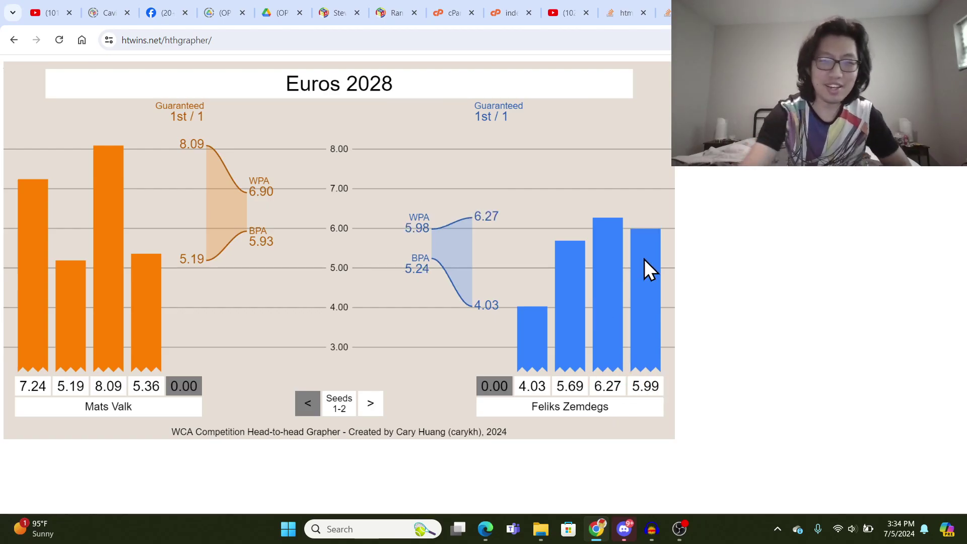
{"action": "double_click", "coordinate": [651, 387]}
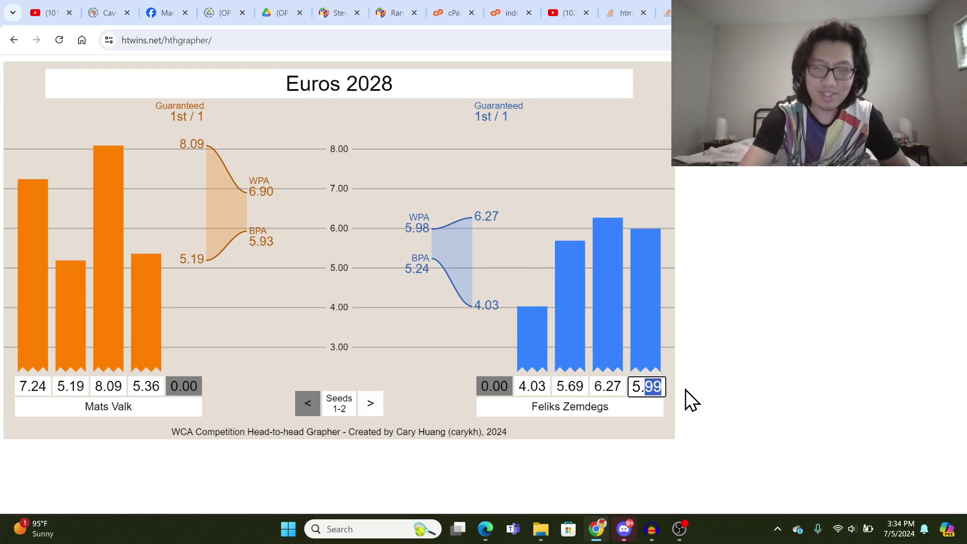
{"action": "type", "text": "55"}
{"action": "key", "text": "Return"}
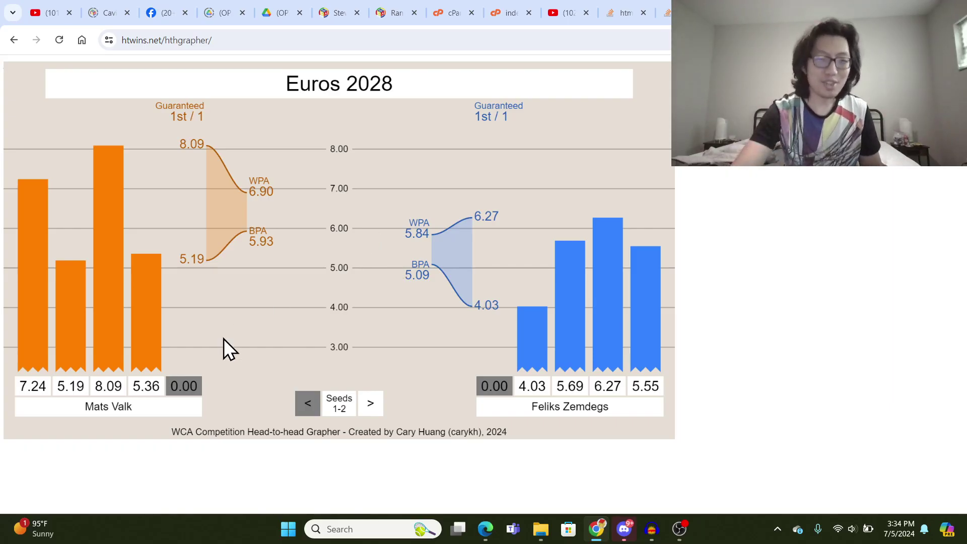
- Change the blue player's last time from 5.55 to 6.89
{"action": "left_click_drag", "start_coordinate": [634, 387], "coordinate": [695, 388]}
{"action": "type", "text": "5"}
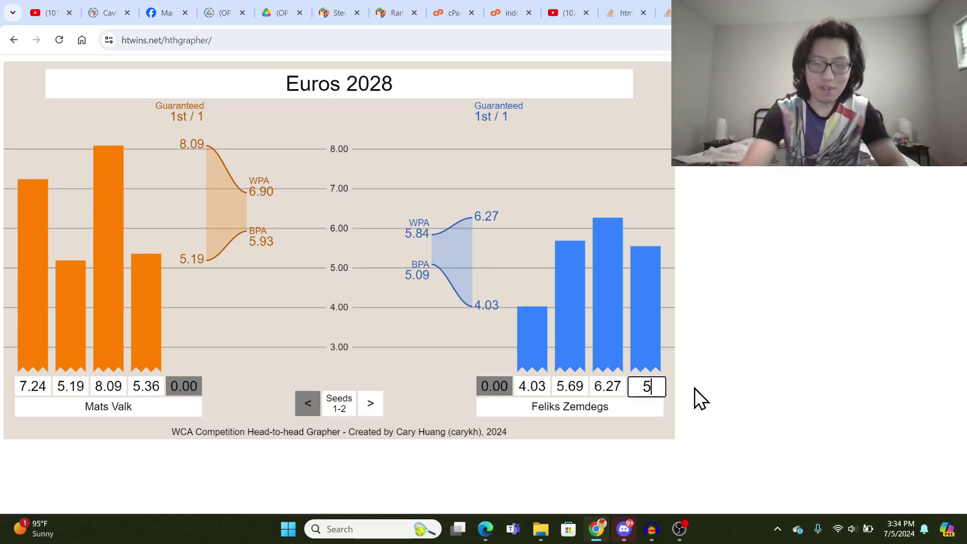
{"action": "key", "text": "BackSpace"}
{"action": "type", "text": "6.89"}
{"action": "key", "text": "Return"}
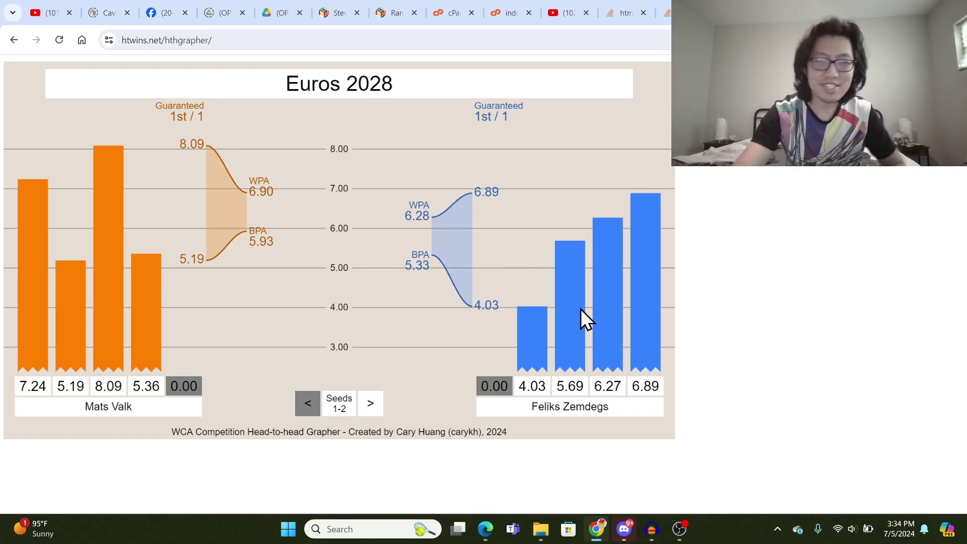
- Give the orange player a fifth time of 7.50
{"action": "left_click", "coordinate": [184, 387]}
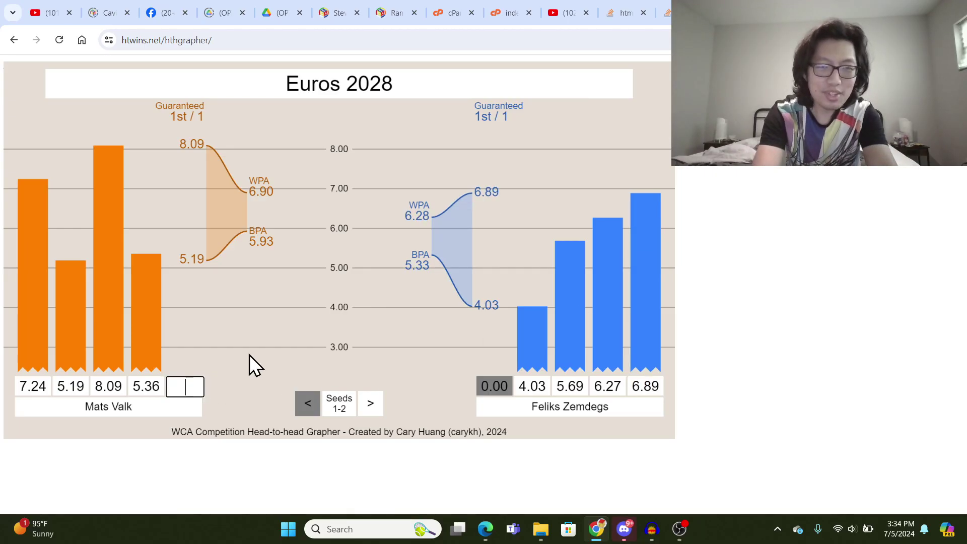
{"action": "type", "text": "7.5"}
{"action": "key", "text": "Return"}
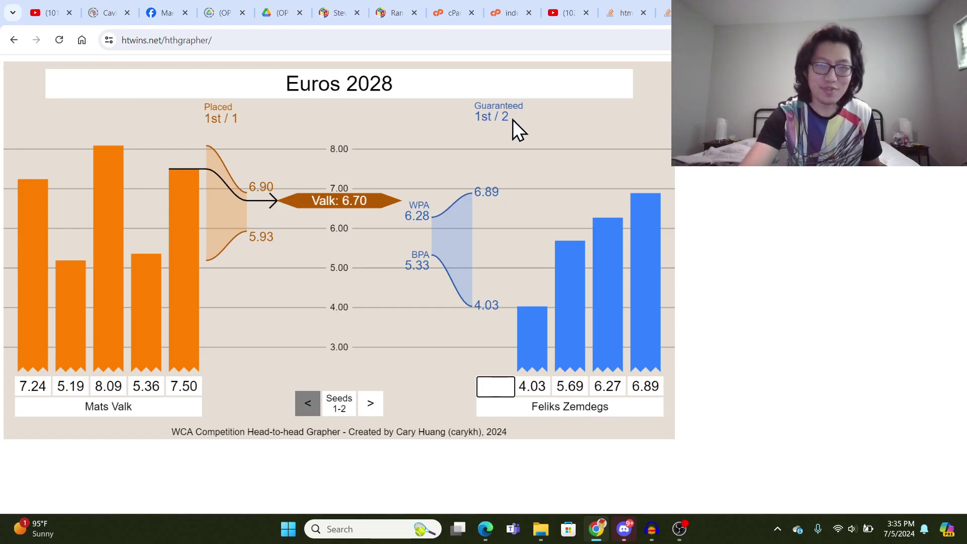
- Replace the blue player's 6.27 time with 8.88
{"action": "type", "text": "0"}
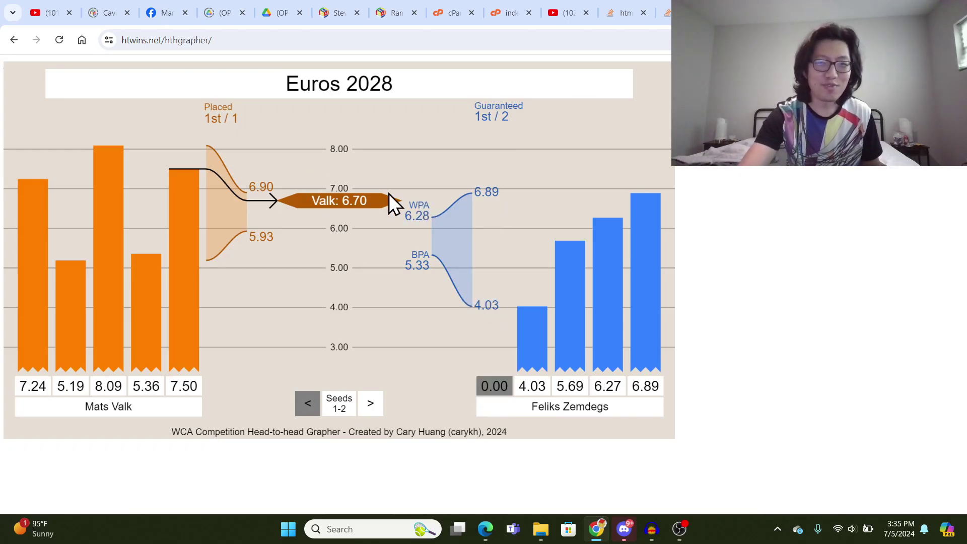
{"action": "left_click", "coordinate": [567, 387]}
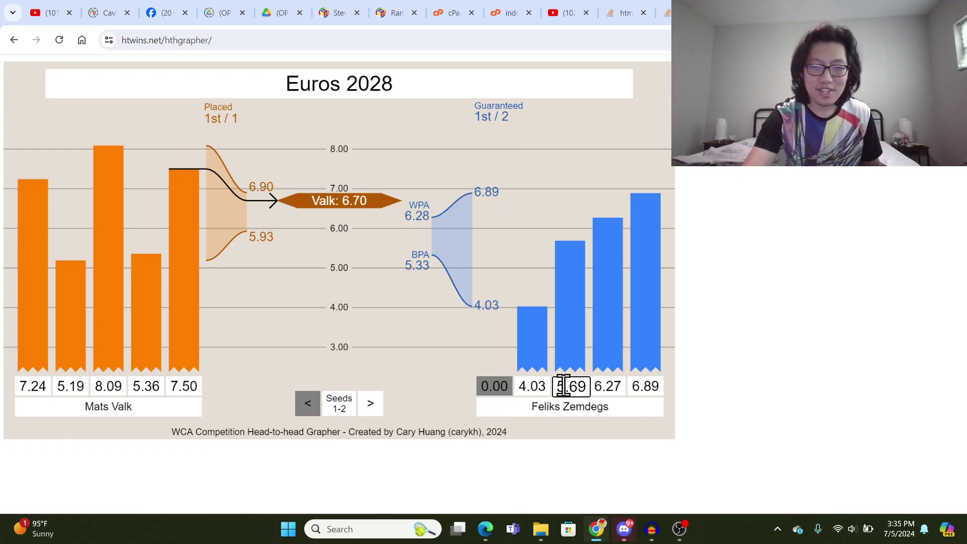
{"action": "left_click", "coordinate": [599, 386]}
{"action": "left_click_drag", "start_coordinate": [599, 387], "coordinate": [643, 385]}
{"action": "key", "text": "BackSpace"}
{"action": "key", "text": "BackSpace"}
{"action": "type", "text": "8.88"}
{"action": "key", "text": "Return"}
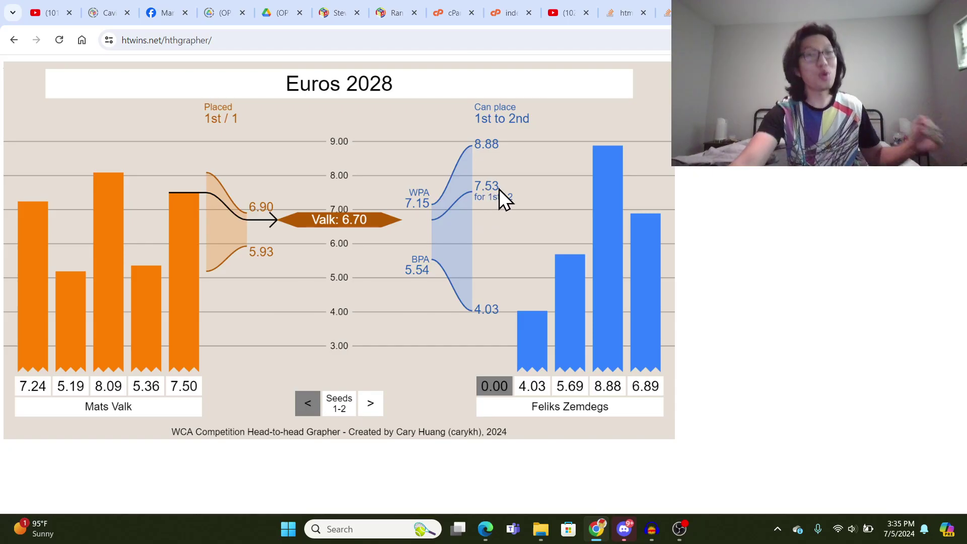
- Try 7.04 and 9.09 in the blue player's empty first box, then clear it
{"action": "left_click", "coordinate": [497, 385]}
{"action": "type", "text": "7.04"}
{"action": "key", "text": "Return"}
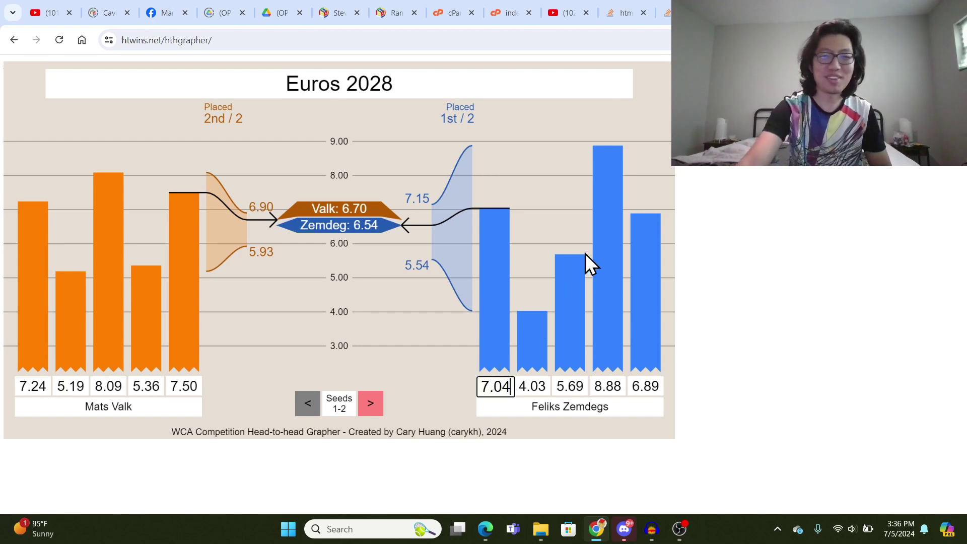
{"action": "key", "text": "BackSpace"}
{"action": "key", "text": "BackSpace"}
{"action": "key", "text": "BackSpace"}
{"action": "key", "text": "BackSpace"}
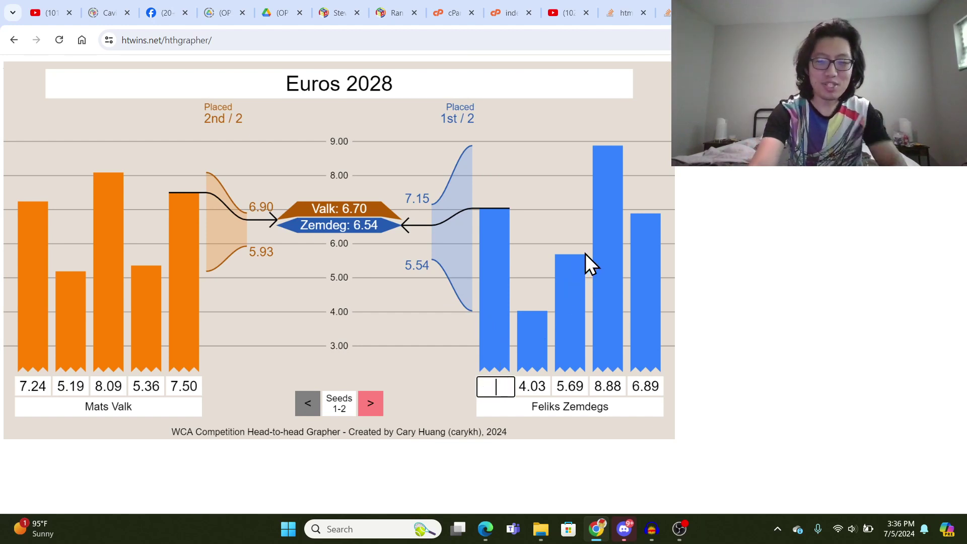
{"action": "type", "text": "9.09"}
{"action": "key", "text": "Return"}
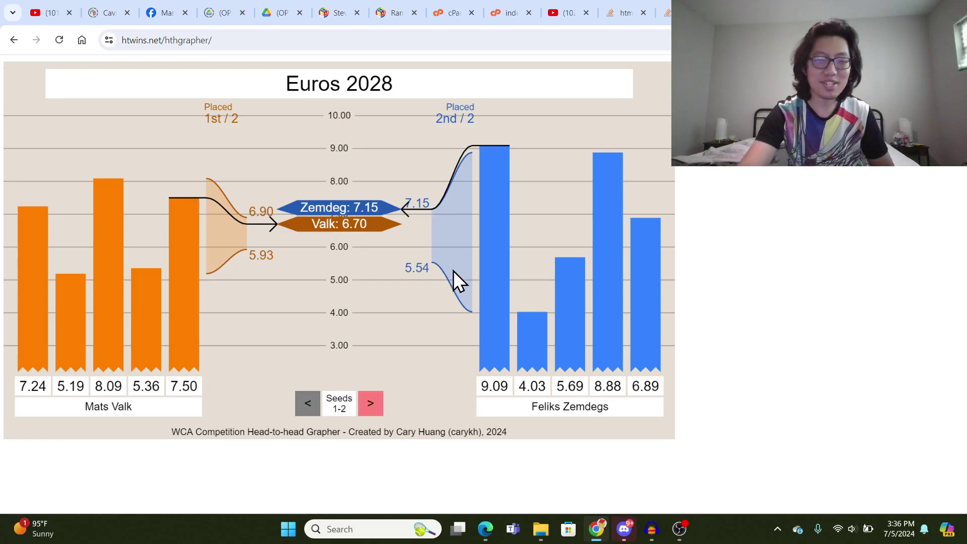
{"action": "left_click", "coordinate": [497, 385]}
{"action": "key", "text": "BackSpace"}
{"action": "key", "text": "BackSpace"}
{"action": "key", "text": "BackSpace"}
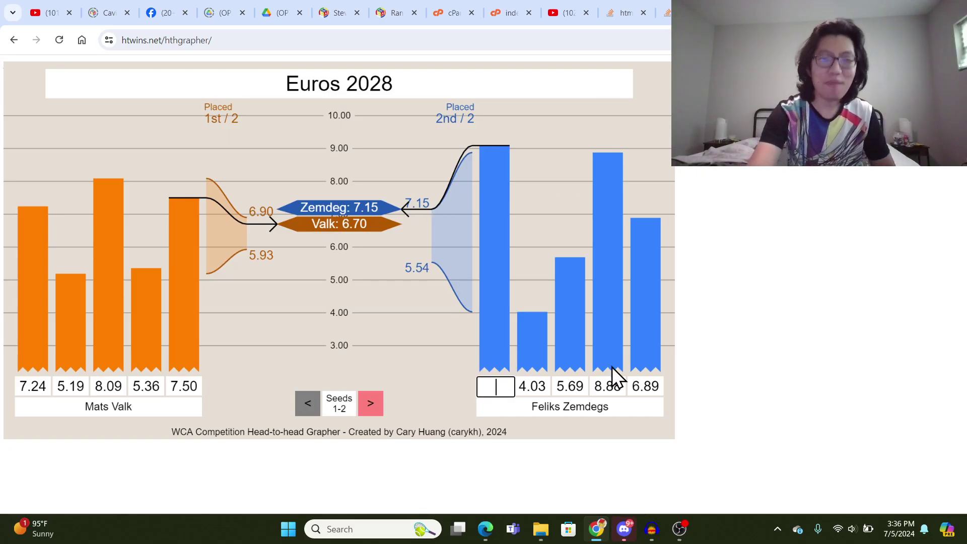
{"action": "key", "text": "BackSpace"}
{"action": "key", "text": "Return"}
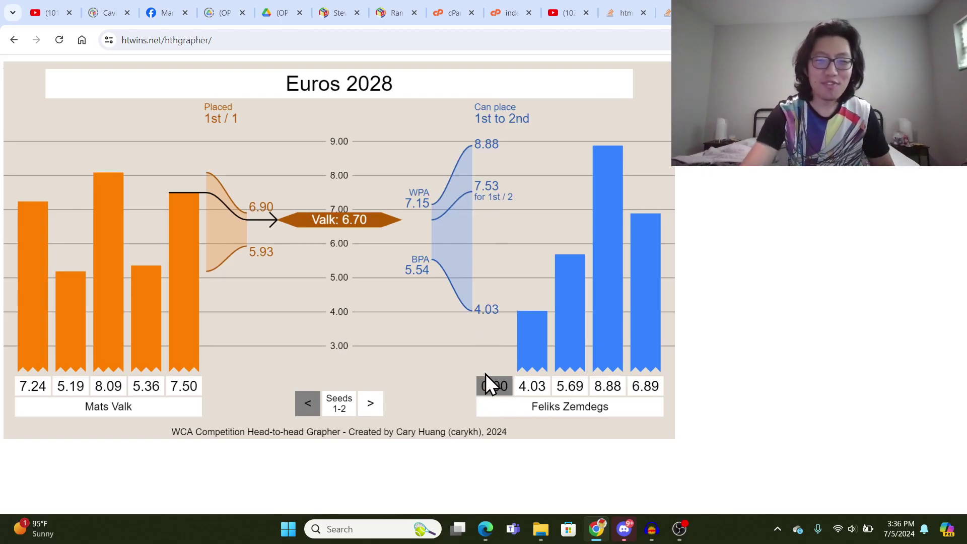
- Try 7.53 and 7.54 in that box, then settle on 4.89 as the blue player's first time
{"action": "left_click", "coordinate": [489, 383]}
{"action": "type", "text": "7.53"}
{"action": "key", "text": "Return"}
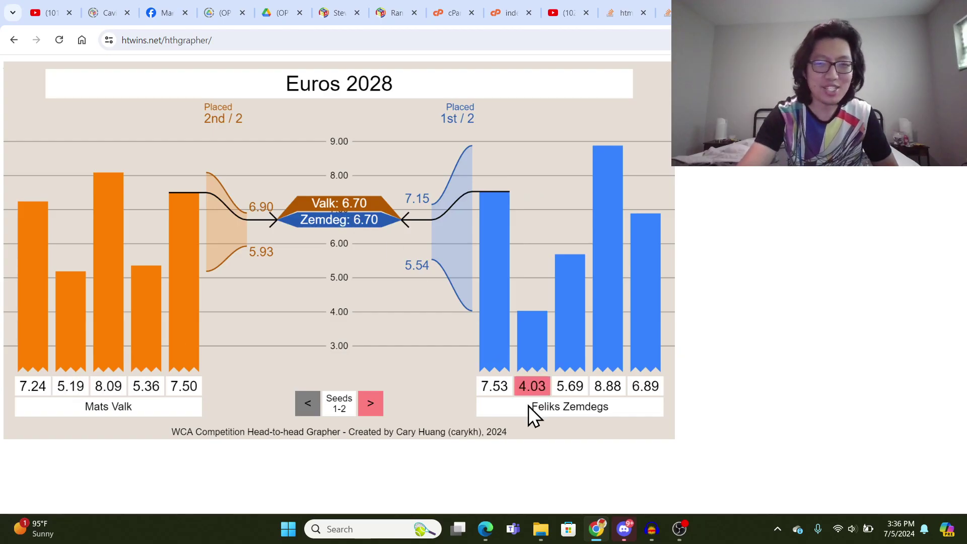
{"action": "left_click_drag", "start_coordinate": [503, 387], "coordinate": [521, 389]}
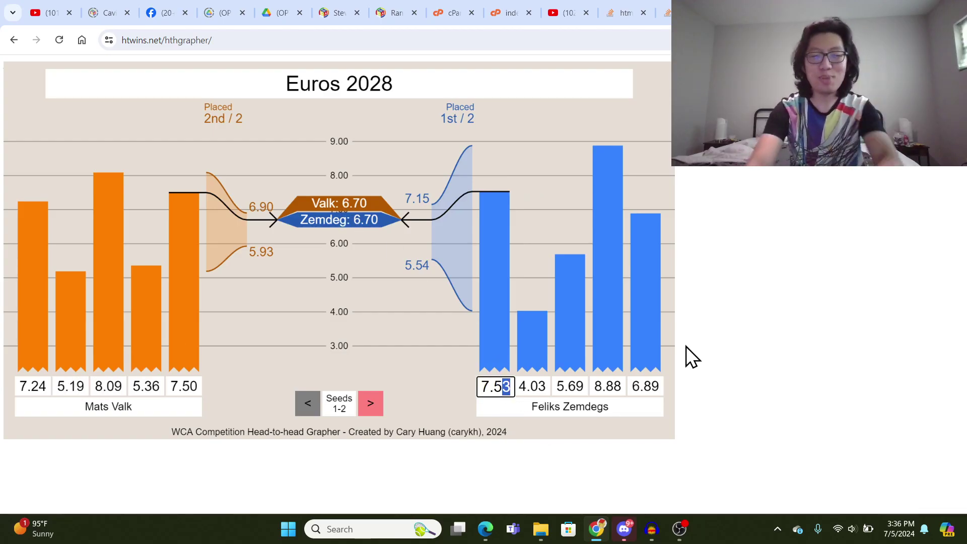
{"action": "type", "text": "4"}
{"action": "key", "text": "Return"}
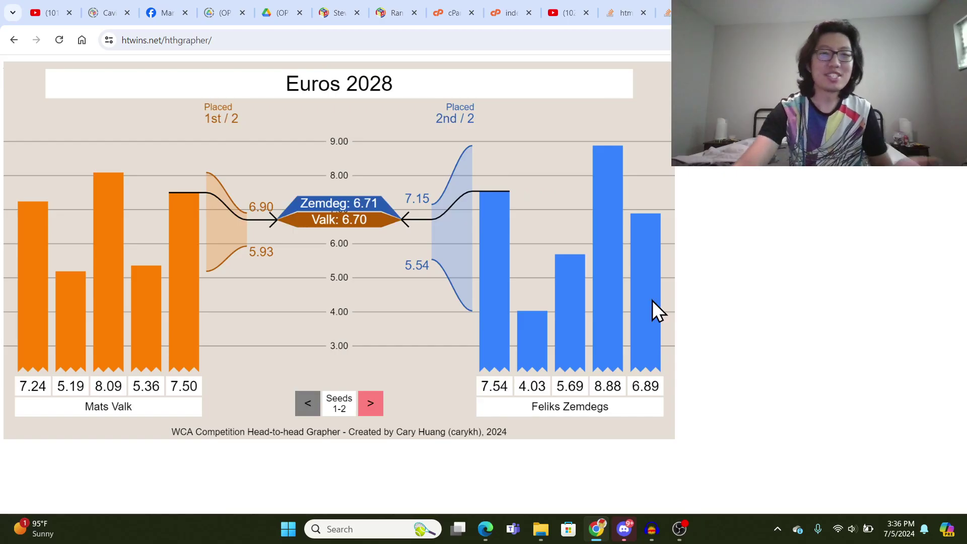
{"action": "left_click_drag", "start_coordinate": [511, 388], "coordinate": [454, 359]}
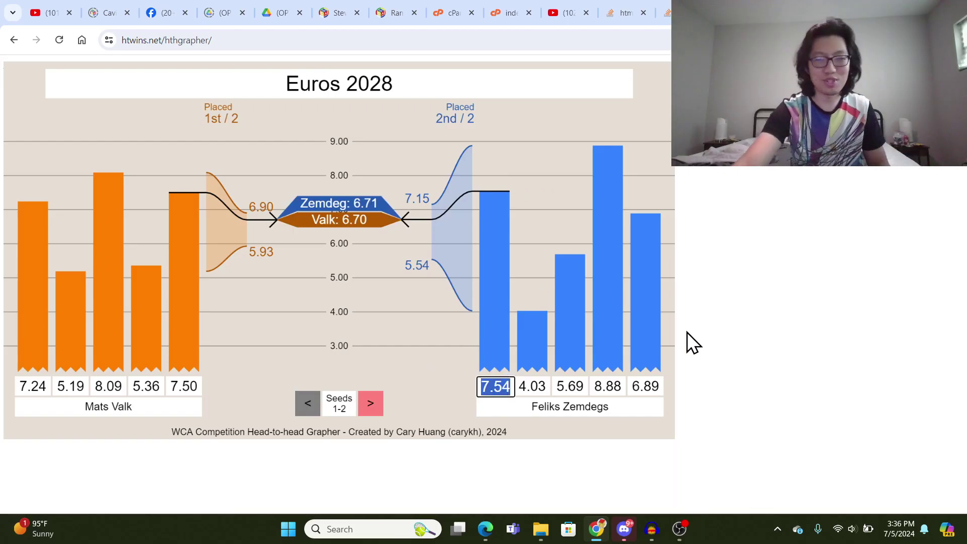
{"action": "key", "text": "BackSpace"}
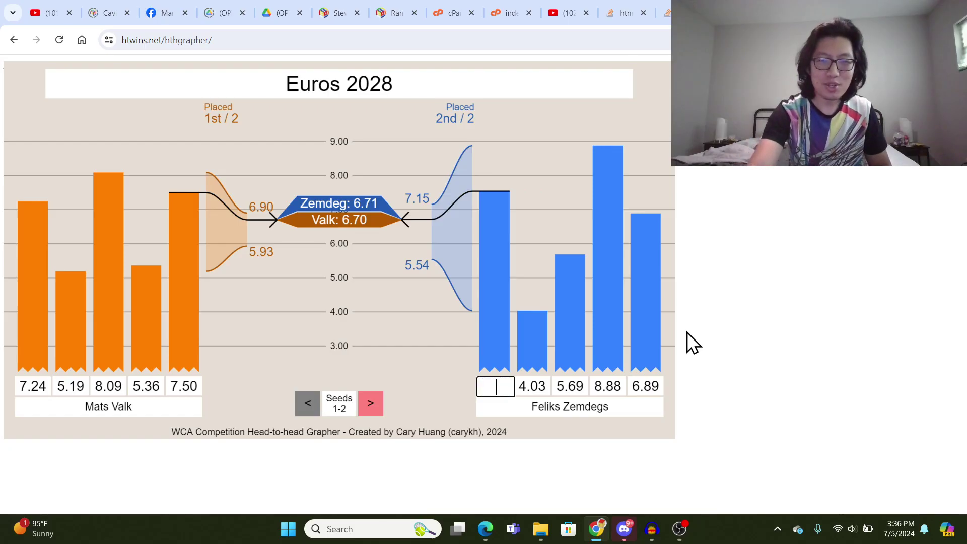
{"action": "type", "text": "4."}
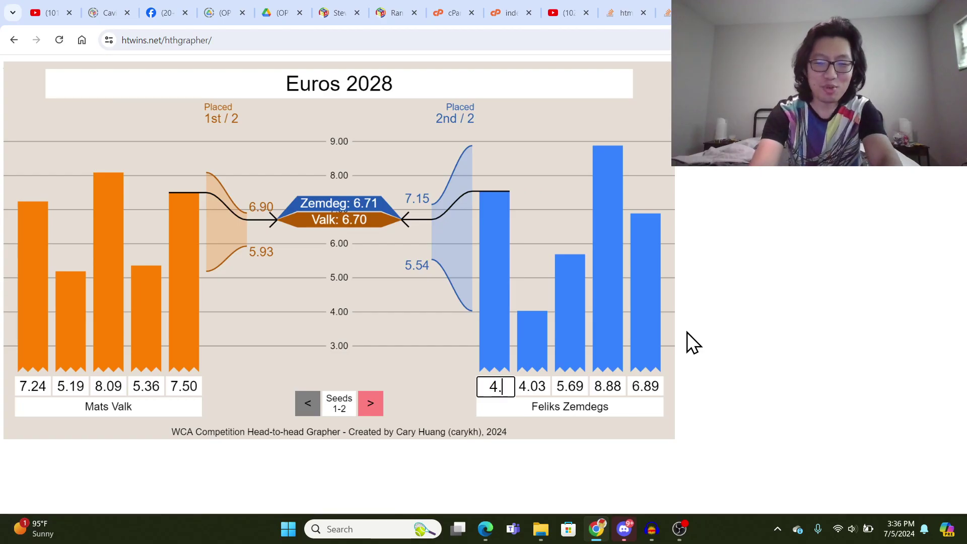
{"action": "type", "text": "89"}
{"action": "key", "text": "Return"}
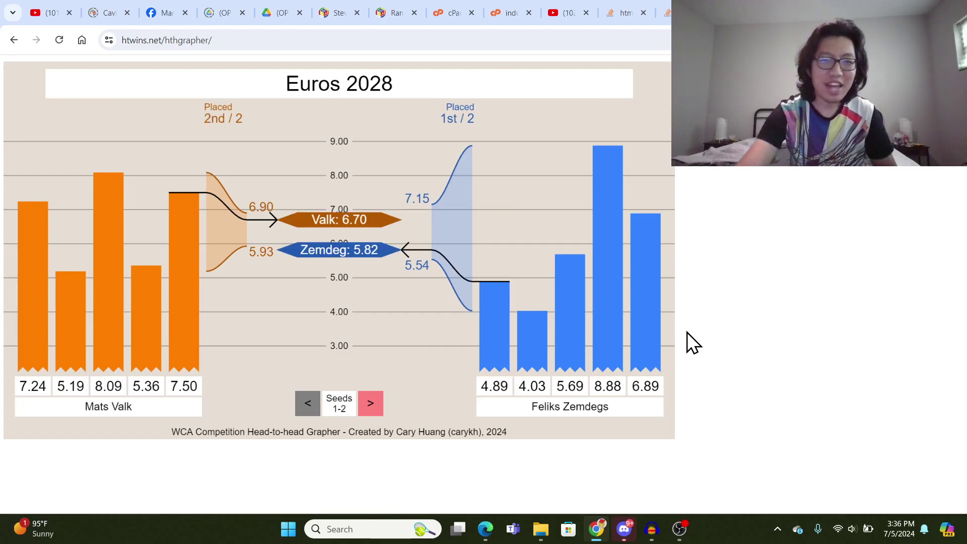
- Go to the Seeds 3–4 matchup and replace Name C with the orange player's full name
{"action": "left_click", "coordinate": [373, 403]}
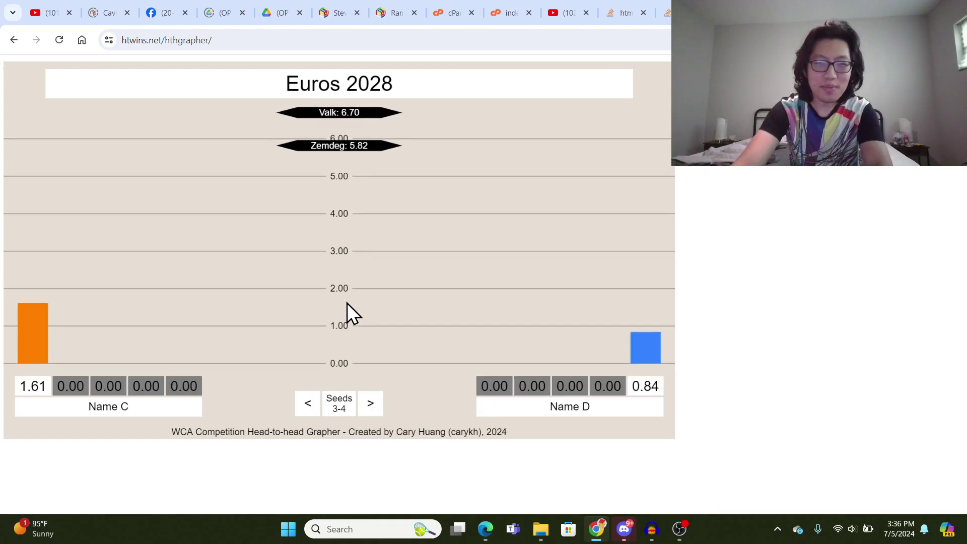
{"action": "left_click", "coordinate": [141, 400]}
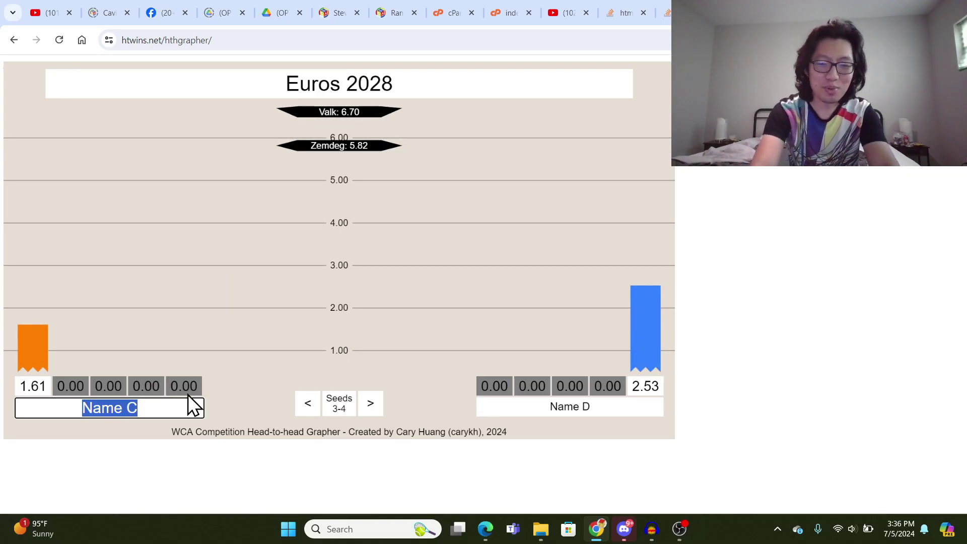
{"action": "type", "text": "Max Park"}
{"action": "key", "text": "Return"}
{"action": "left_click", "coordinate": [555, 407]}
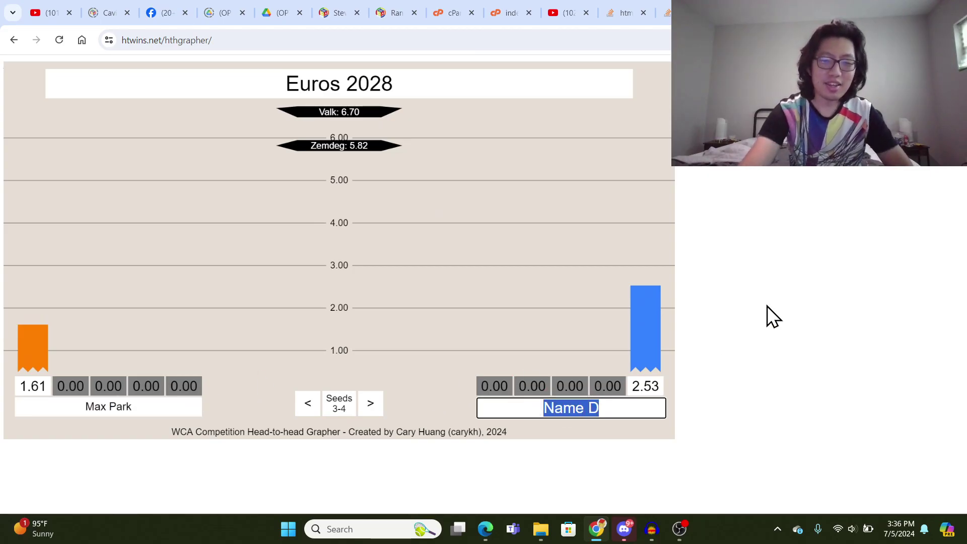
- Name the blue player in place of Name D, then enter 8.40 for orange and 6.54 for blue
{"action": "type", "text": "Yiheng Wang"}
{"action": "key", "text": "Return"}
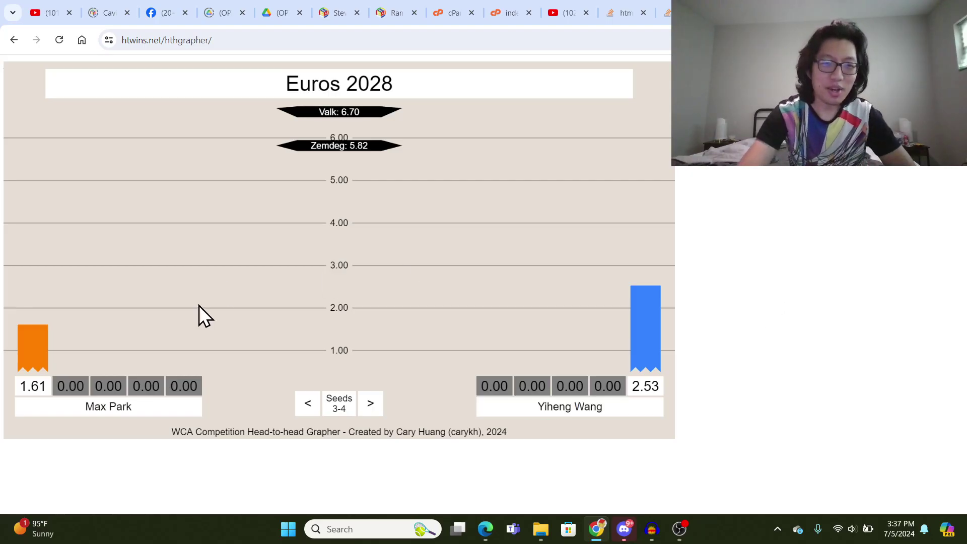
{"action": "left_click", "coordinate": [70, 385]}
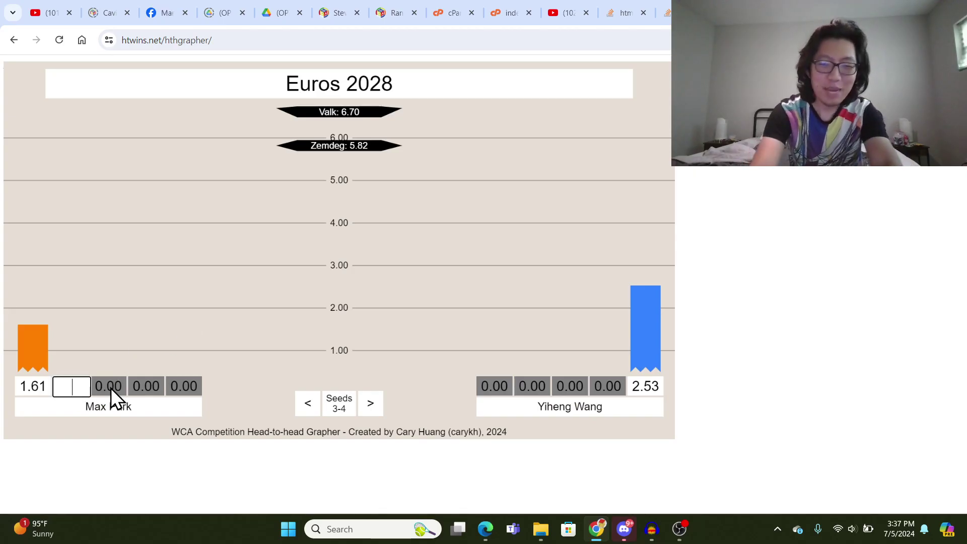
{"action": "type", "text": "8.40"}
{"action": "key", "text": "Return"}
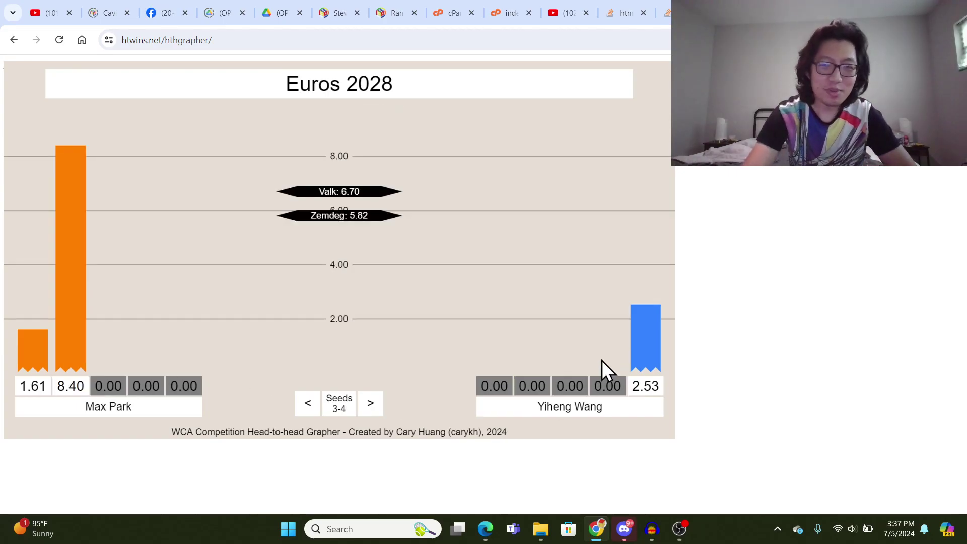
{"action": "left_click", "coordinate": [604, 386]}
{"action": "type", "text": "6.54"}
{"action": "key", "text": "Return"}
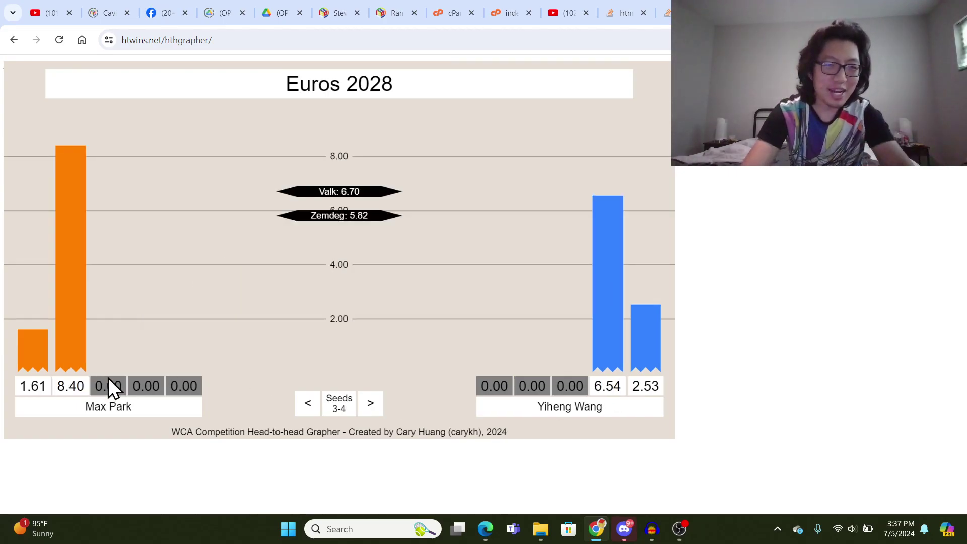
- Enter 3.63 as the orange player's third time and 9.84 for the blue player
{"action": "left_click", "coordinate": [110, 384]}
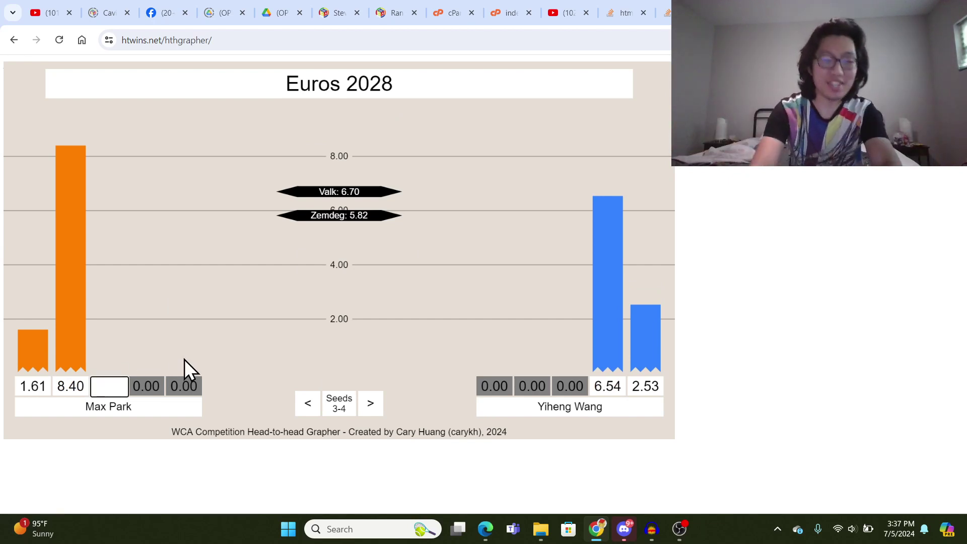
{"action": "type", "text": "3.63"}
{"action": "key", "text": "Return"}
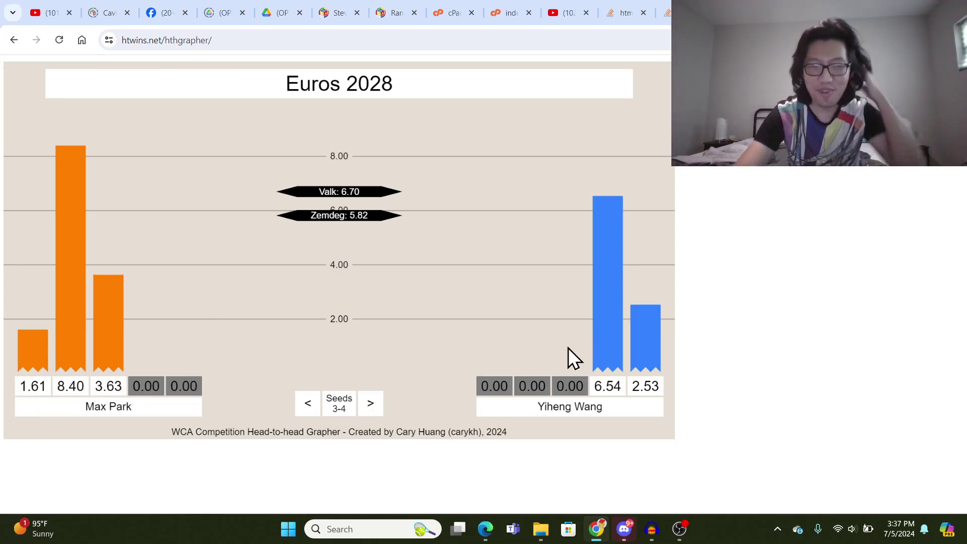
{"action": "left_click", "coordinate": [574, 392]}
{"action": "type", "text": "9.84"}
{"action": "key", "text": "Return"}
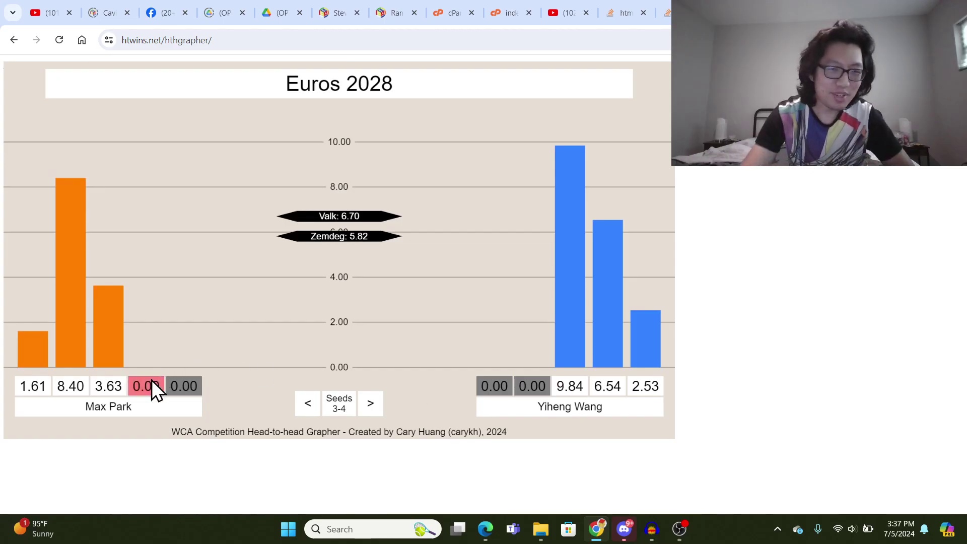
- Try 9:58 and then DNF as the orange player's fourth solve, then clear it
{"action": "type", "text": "9:58"}
{"action": "key", "text": "Return"}
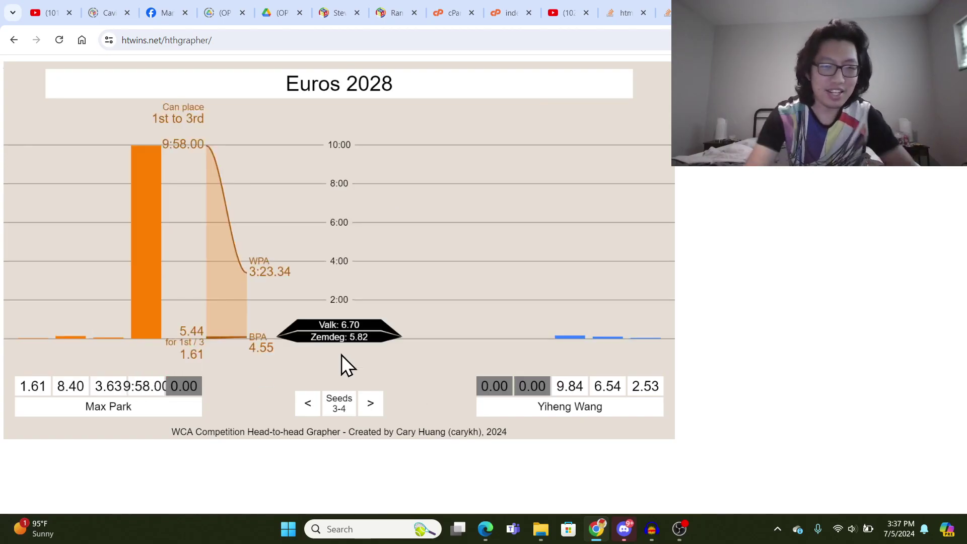
{"action": "left_click", "coordinate": [132, 388]}
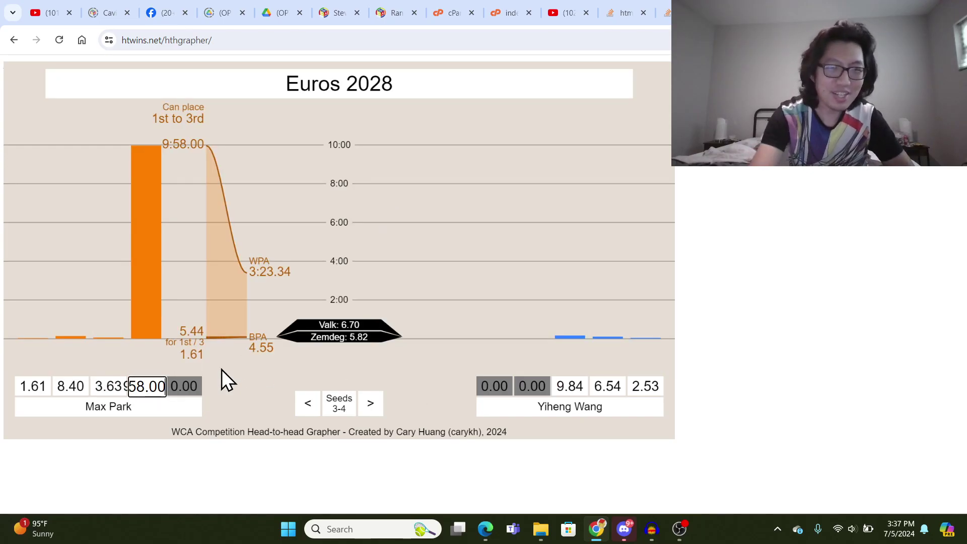
{"action": "key", "text": "BackSpace"}
{"action": "key", "text": "BackSpace"}
{"action": "key", "text": "BackSpace"}
{"action": "key", "text": "BackSpace"}
{"action": "key", "text": "BackSpace"}
{"action": "key", "text": "BackSpace"}
{"action": "key", "text": "BackSpace"}
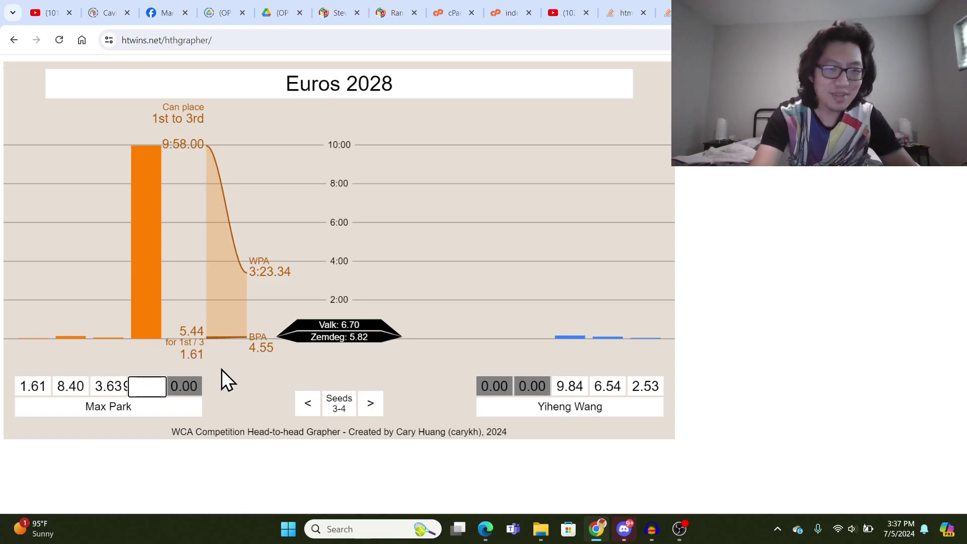
{"action": "type", "text": "DNF"}
{"action": "key", "text": "Return"}
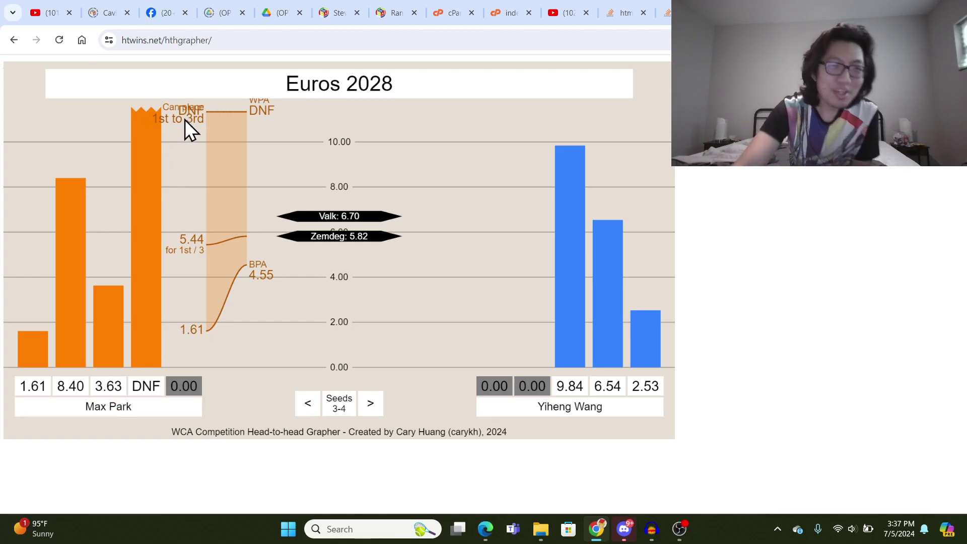
{"action": "left_click", "coordinate": [143, 391]}
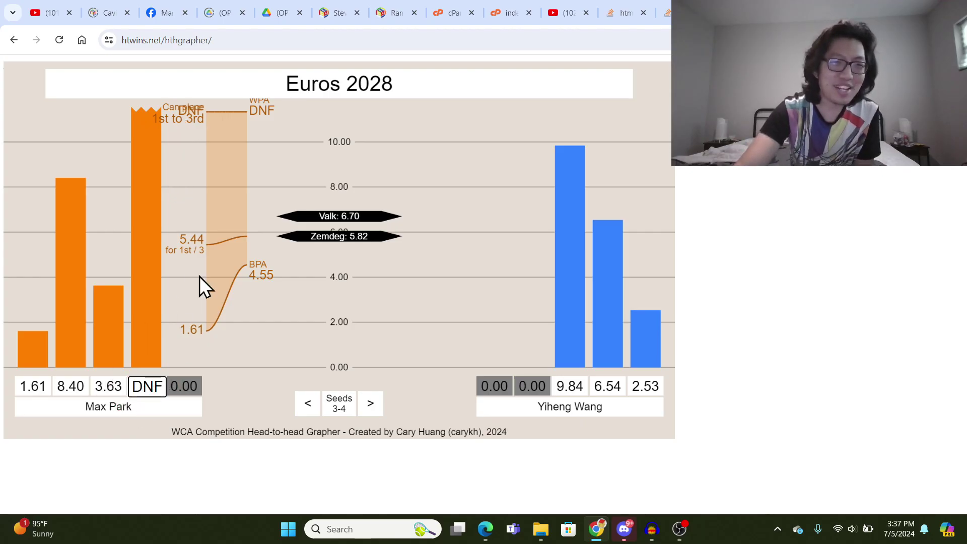
{"action": "key", "text": "BackSpace"}
{"action": "key", "text": "BackSpace"}
{"action": "key", "text": "BackSpace"}
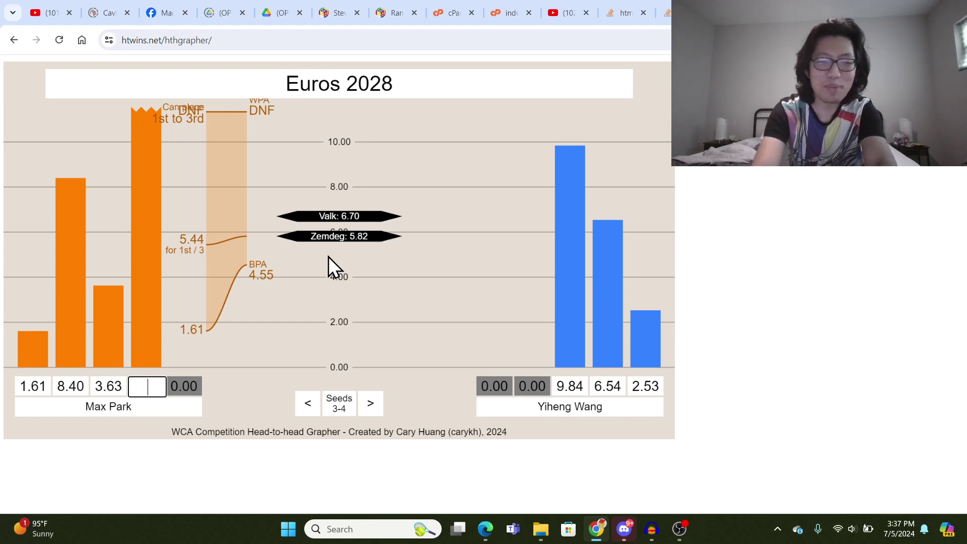
{"action": "type", "text": "9.63"}
- Set the orange player's fourth solve to 9.63 and add 3.47 as the blue player's solve
{"action": "key", "text": "Return"}
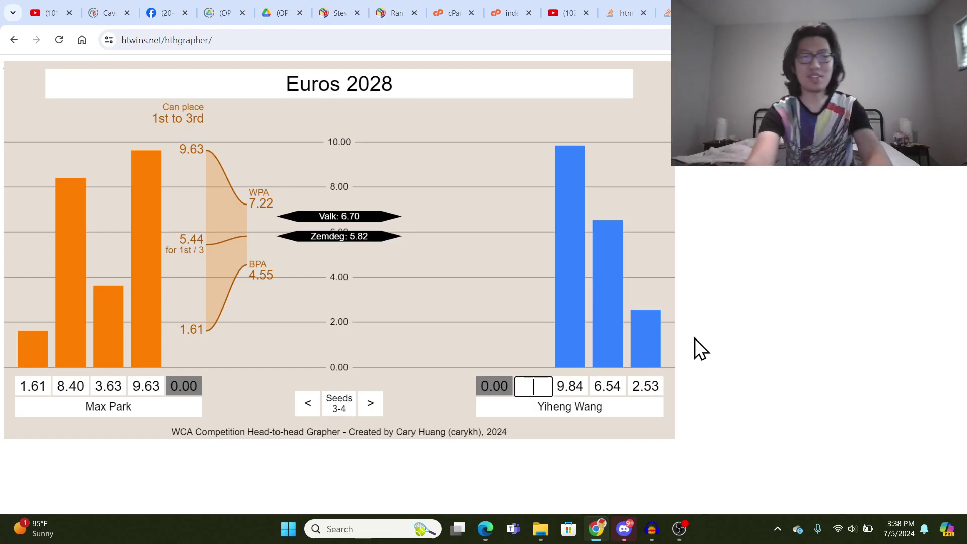
{"action": "type", "text": "3.47"}
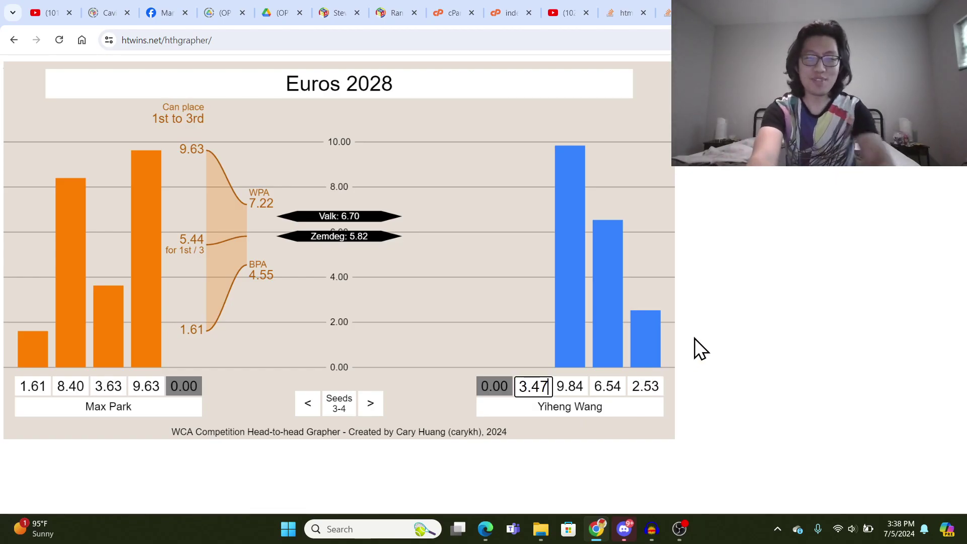
{"action": "key", "text": "Return"}
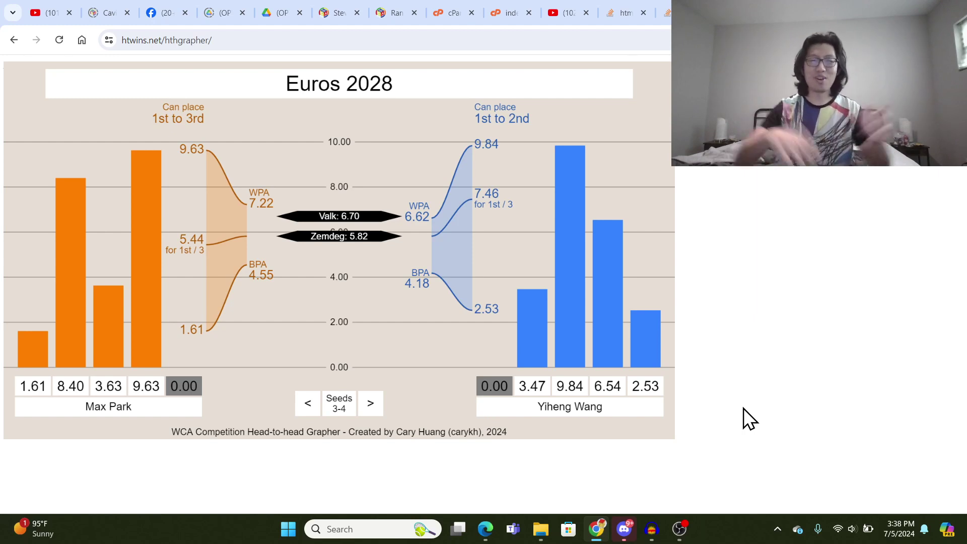
- Enter the orange seeds 3–4 competitor's fifth solve as 5.44, then correct it to 5.45
{"action": "left_click", "coordinate": [180, 386]}
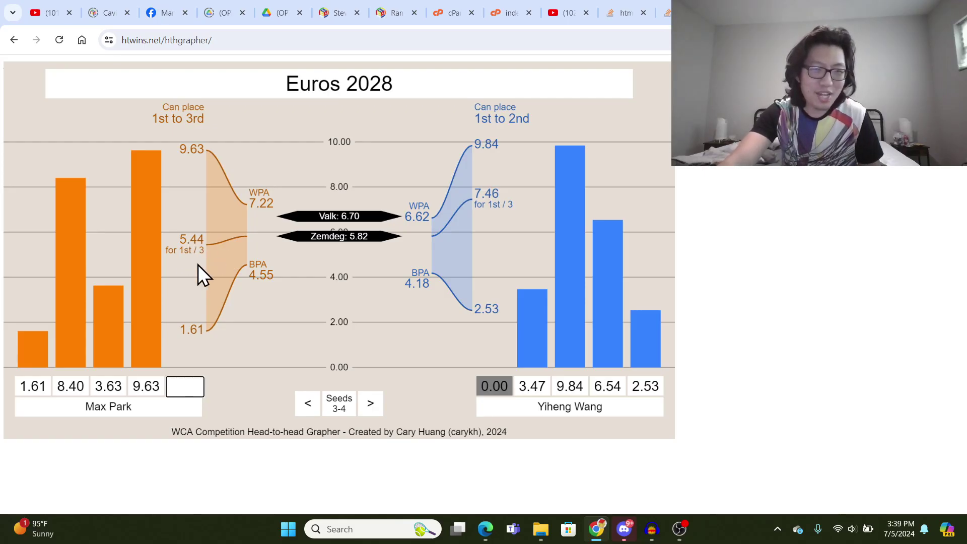
{"action": "type", "text": "5"}
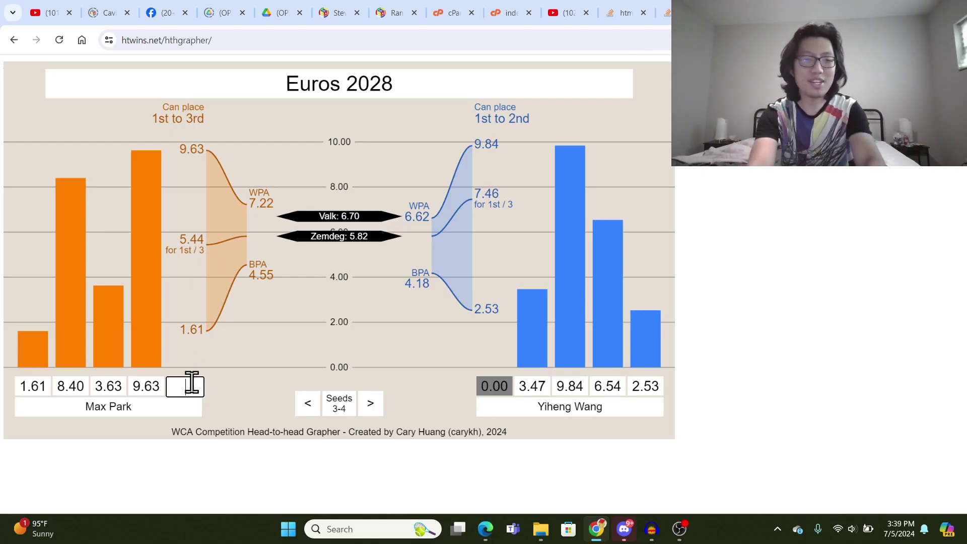
{"action": "type", "text": ".44"}
{"action": "key", "text": "Return"}
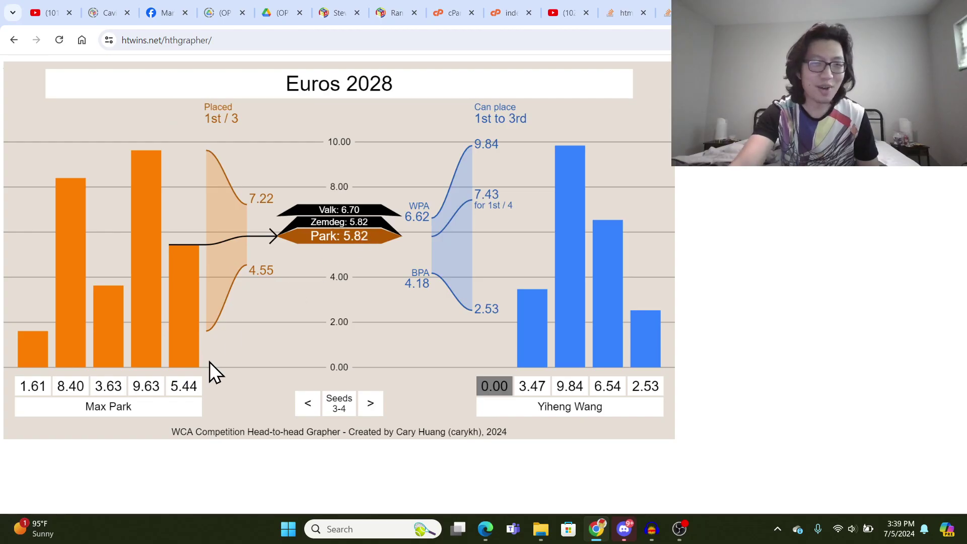
{"action": "left_click", "coordinate": [189, 386]}
{"action": "key", "text": "BackSpace"}
{"action": "type", "text": "5"}
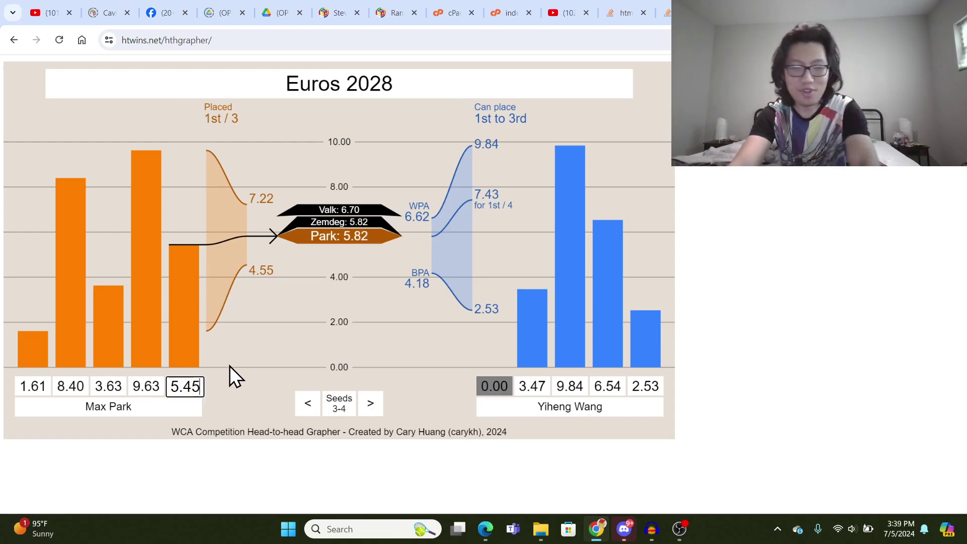
{"action": "left_click", "coordinate": [233, 361]}
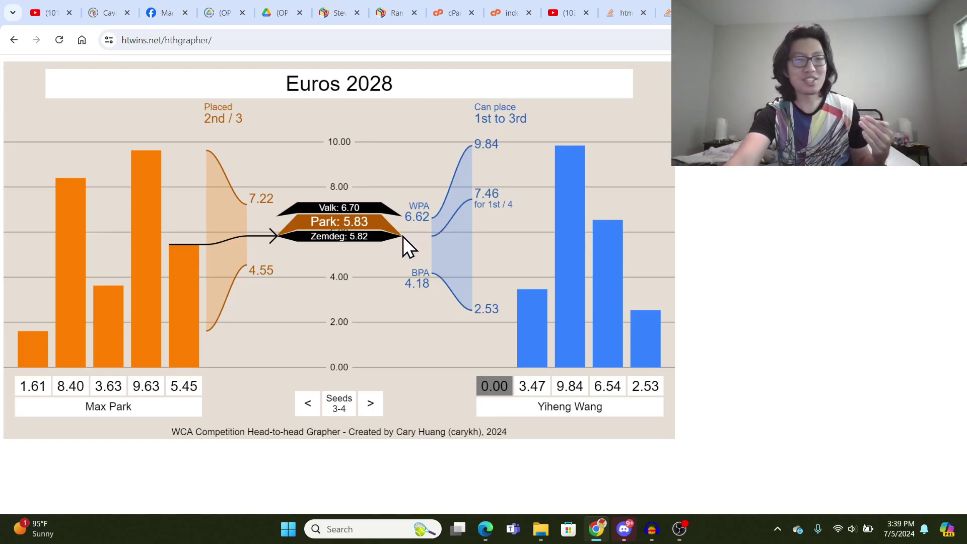
- Try 8.45 and then 3.47 as the blue competitor's first solve, clearing each afterwards
{"action": "left_click", "coordinate": [496, 390]}
{"action": "type", "text": "8.45"}
{"action": "key", "text": "Return"}
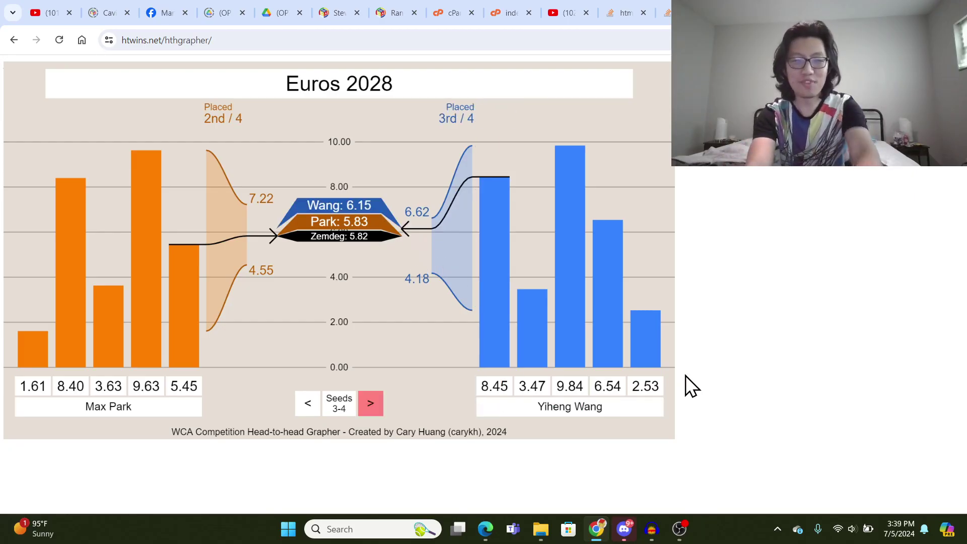
{"action": "left_click", "coordinate": [503, 381]}
{"action": "key", "text": "BackSpace"}
{"action": "key", "text": "BackSpace"}
{"action": "key", "text": "BackSpace"}
{"action": "key", "text": "BackSpace"}
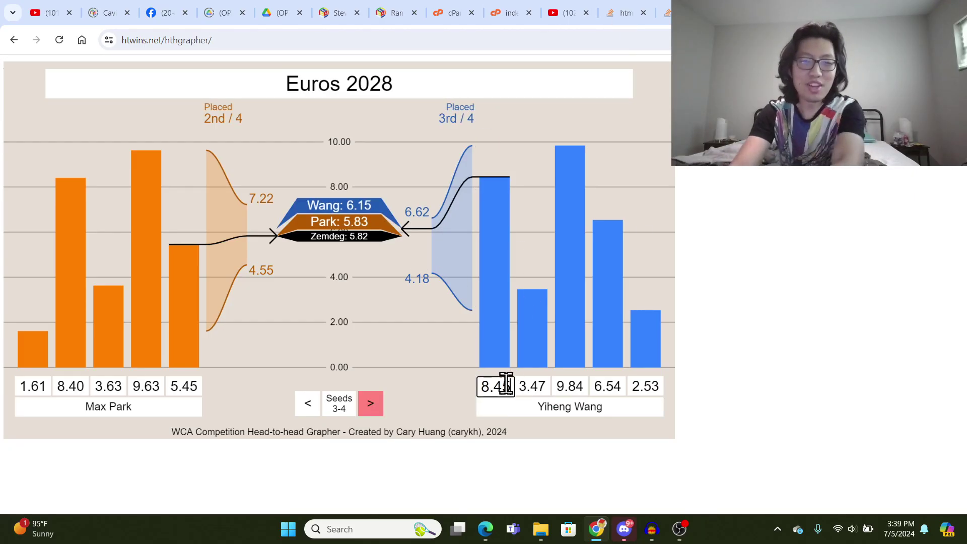
{"action": "key", "text": "Return"}
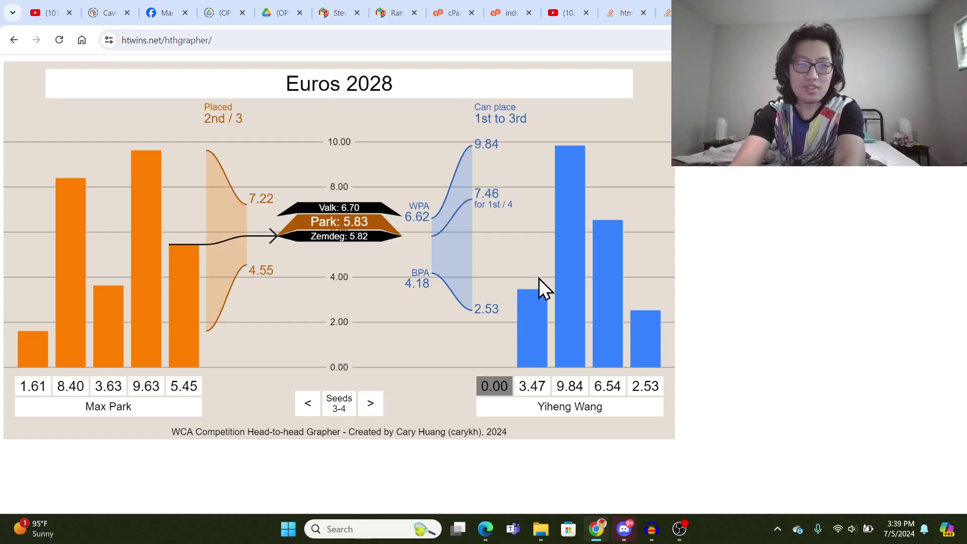
{"action": "left_click", "coordinate": [503, 384]}
{"action": "type", "text": "3.47"}
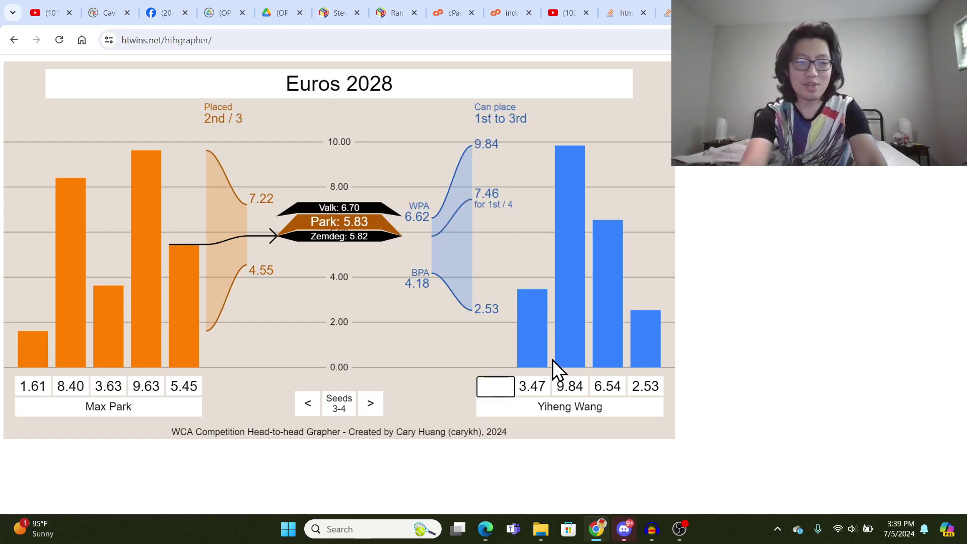
{"action": "key", "text": "Return"}
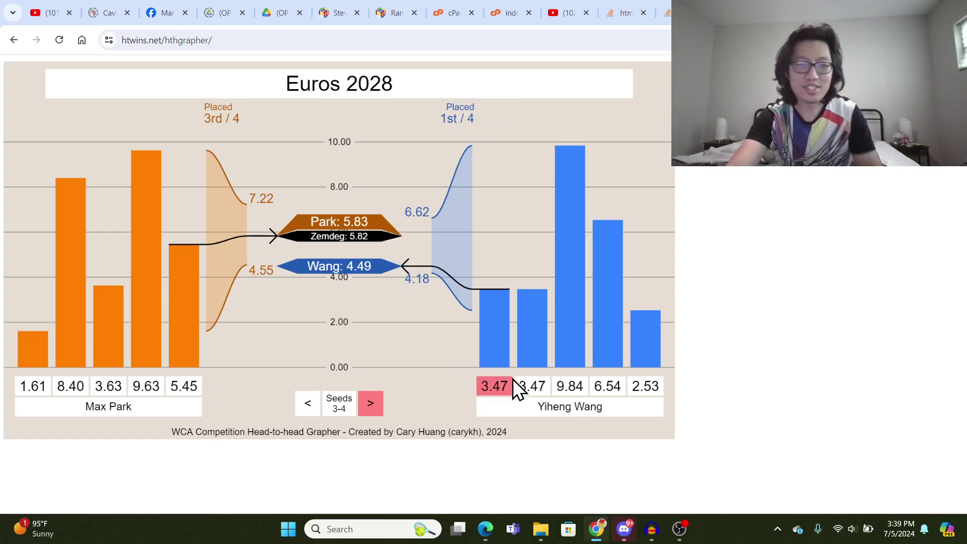
{"action": "left_click_drag", "start_coordinate": [510, 386], "coordinate": [459, 374]}
{"action": "key", "text": "BackSpace"}
{"action": "key", "text": "Return"}
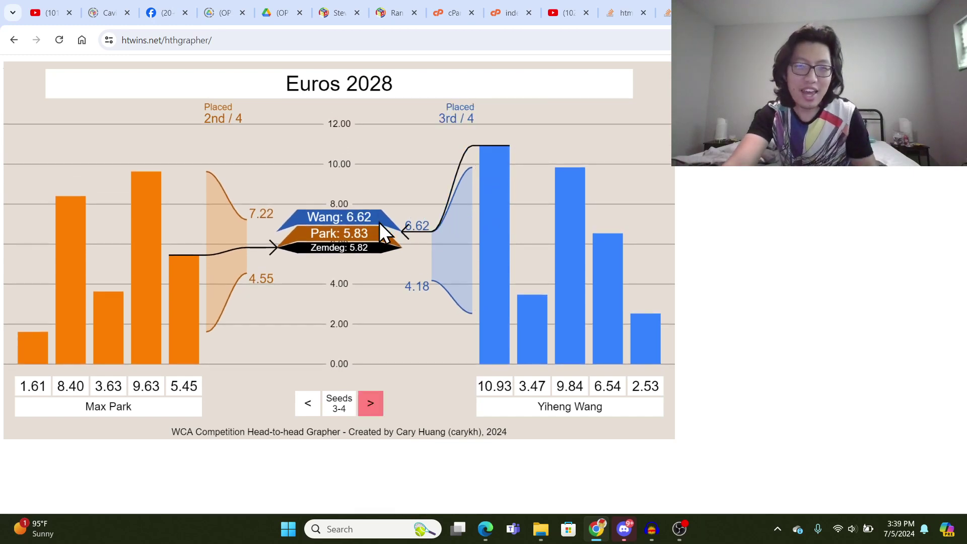
- Advance to the seeds 5–6 matchup and enter both competitors' names, replacing the Name F placeholder
{"action": "left_click", "coordinate": [371, 402]}
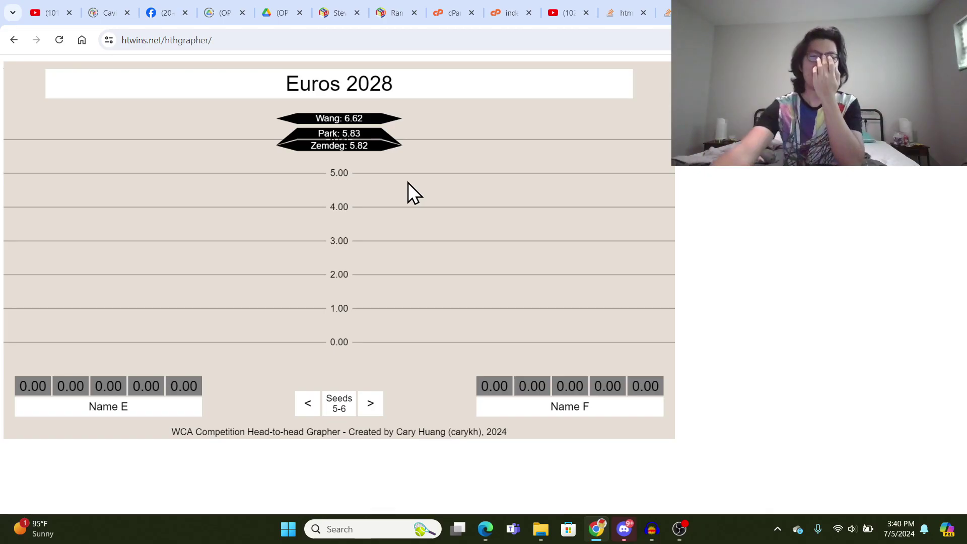
{"action": "left_click", "coordinate": [152, 403]}
{"action": "type", "text": "Eir"}
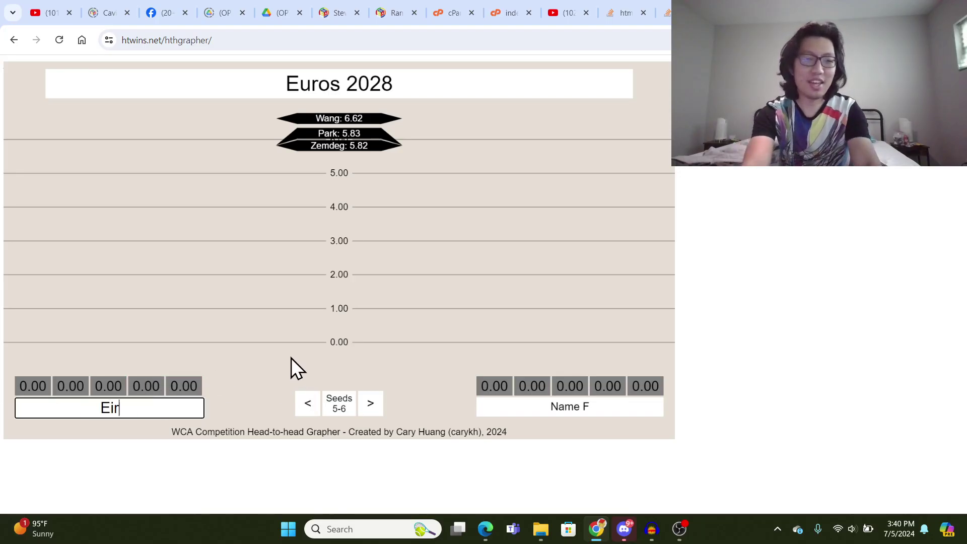
{"action": "key", "text": "BackSpace"}
{"action": "key", "text": "BackSpace"}
{"action": "type", "text": "rik Akkers"}
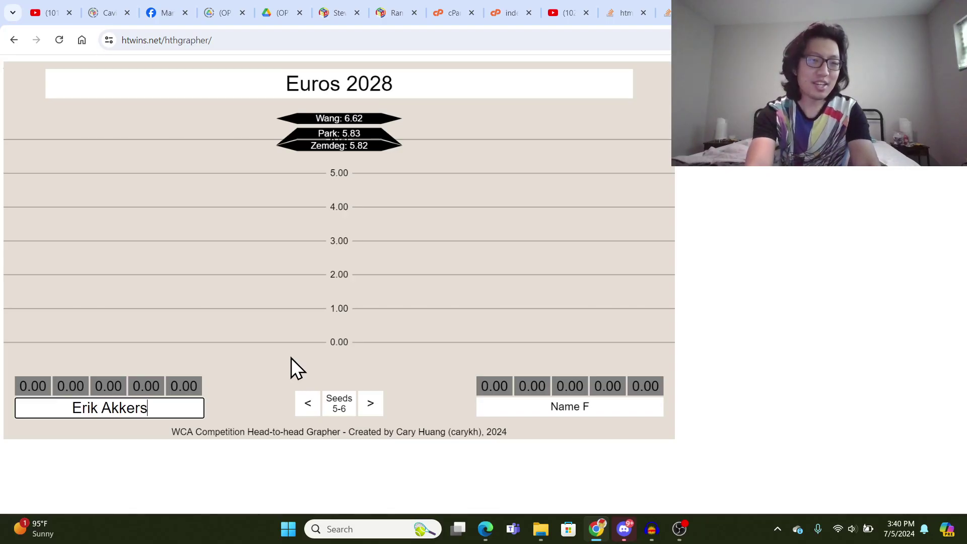
{"action": "type", "text": "dijk"}
{"action": "key", "text": "BackSpace"}
{"action": "key", "text": "BackSpace"}
{"action": "key", "text": "BackSpace"}
{"action": "type", "text": "dijk"}
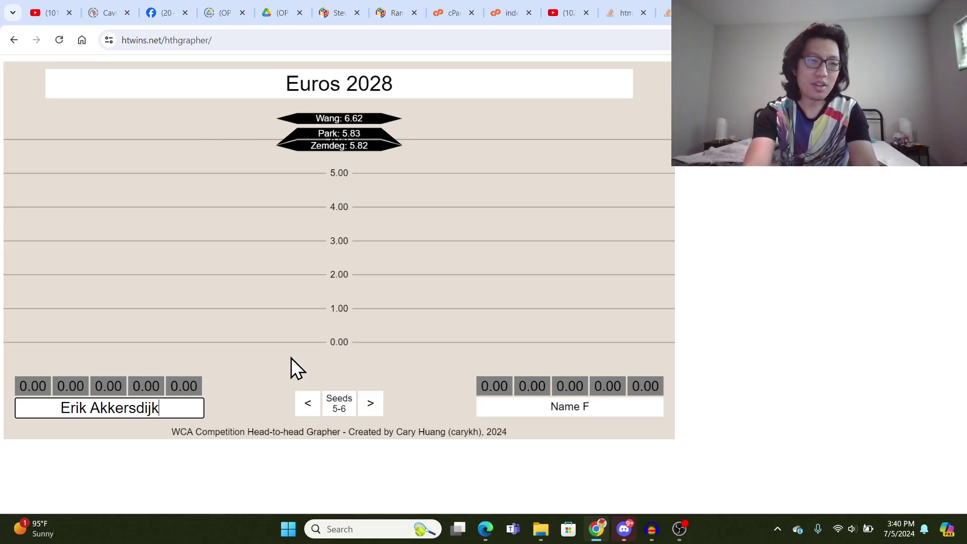
{"action": "left_click", "coordinate": [560, 406]}
{"action": "left_click_drag", "start_coordinate": [596, 406], "coordinate": [507, 385]}
{"action": "type", "text": "Chris Yen"}
{"action": "key", "text": "Return"}
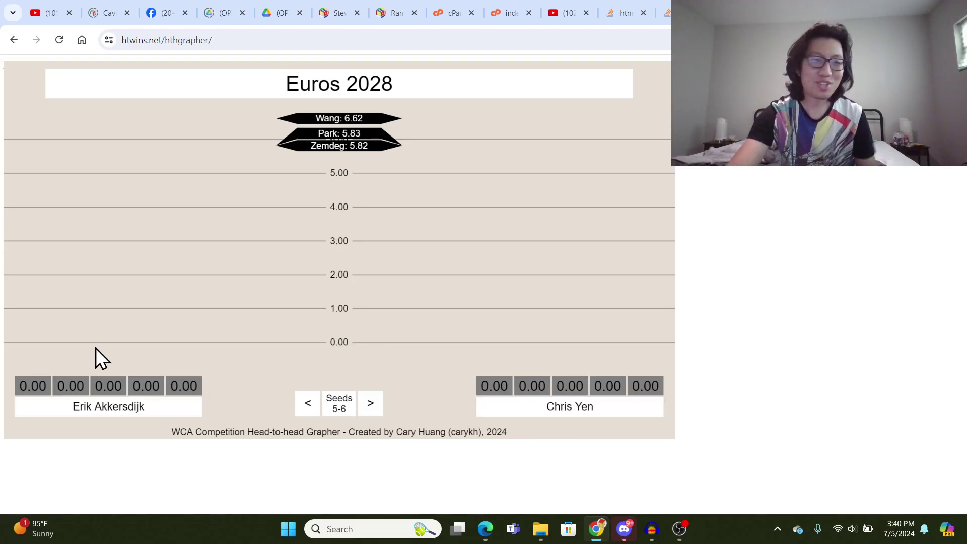
- Time the left competitor's first solve, then overwrite the timed 3.41 with 10.50
{"action": "key", "text": "space"}
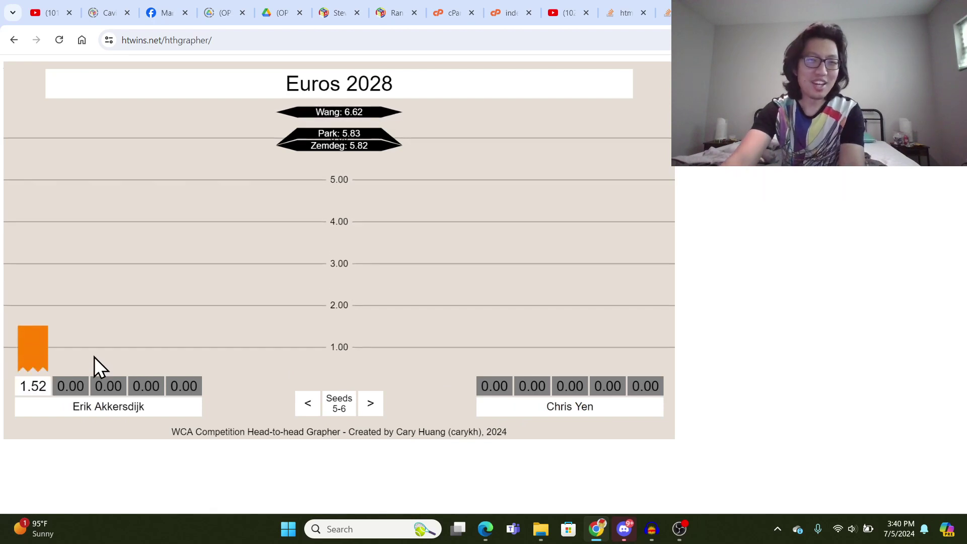
{"action": "left_click", "coordinate": [42, 386]}
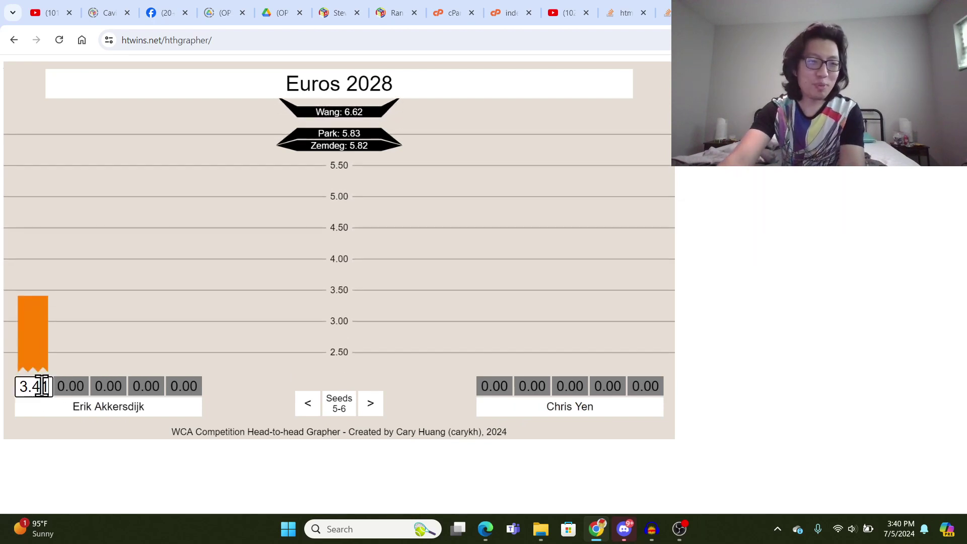
{"action": "left_click_drag", "start_coordinate": [43, 386], "coordinate": [3, 389]}
{"action": "type", "text": "10.50"}
{"action": "key", "text": "Return"}
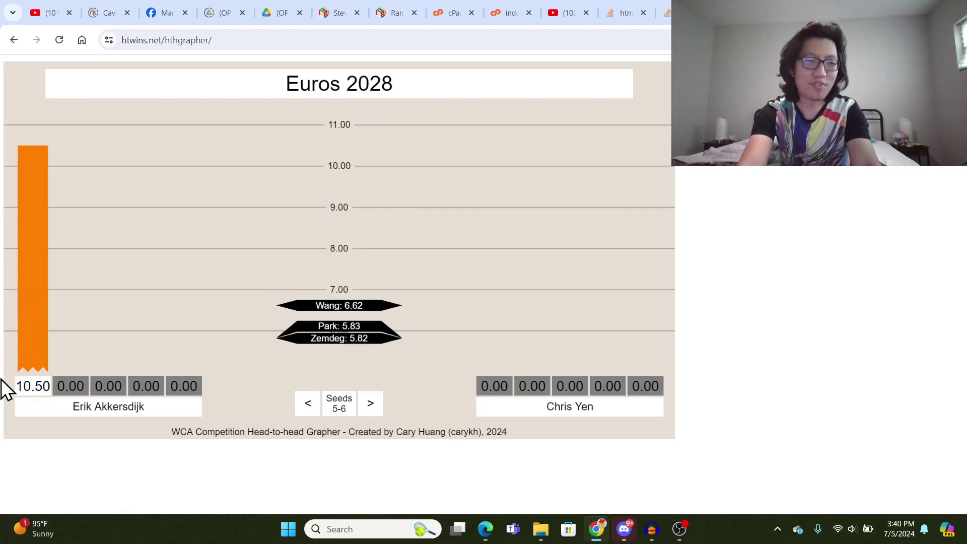
- Enter the left seeds 5–6 competitor's second to fourth solves: 3.54, DNF and 5.73
{"action": "left_click", "coordinate": [308, 403]}
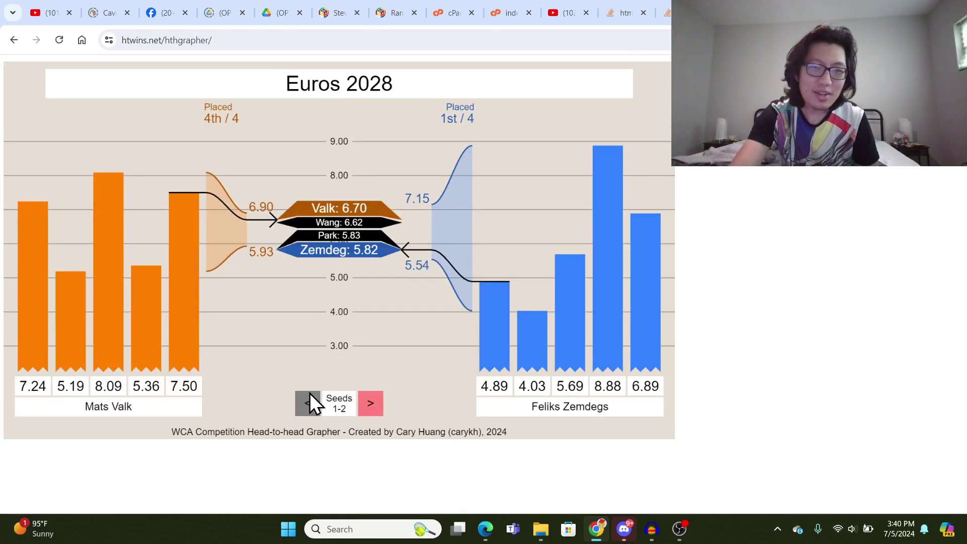
{"action": "left_click", "coordinate": [370, 403]}
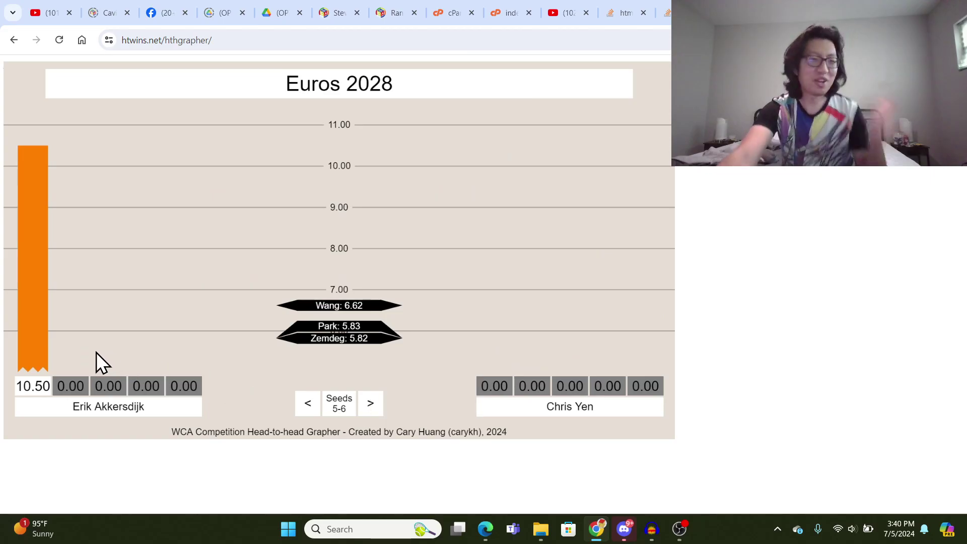
{"action": "left_click", "coordinate": [75, 386]}
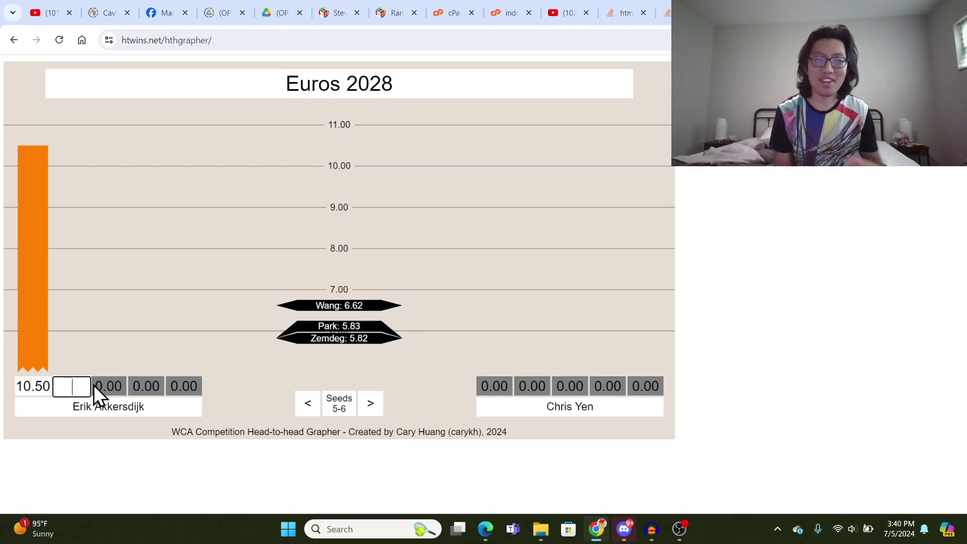
{"action": "type", "text": "2"}
{"action": "key", "text": "BackSpace"}
{"action": "type", "text": "3.54"}
{"action": "key", "text": "Return"}
{"action": "left_click", "coordinate": [109, 386]}
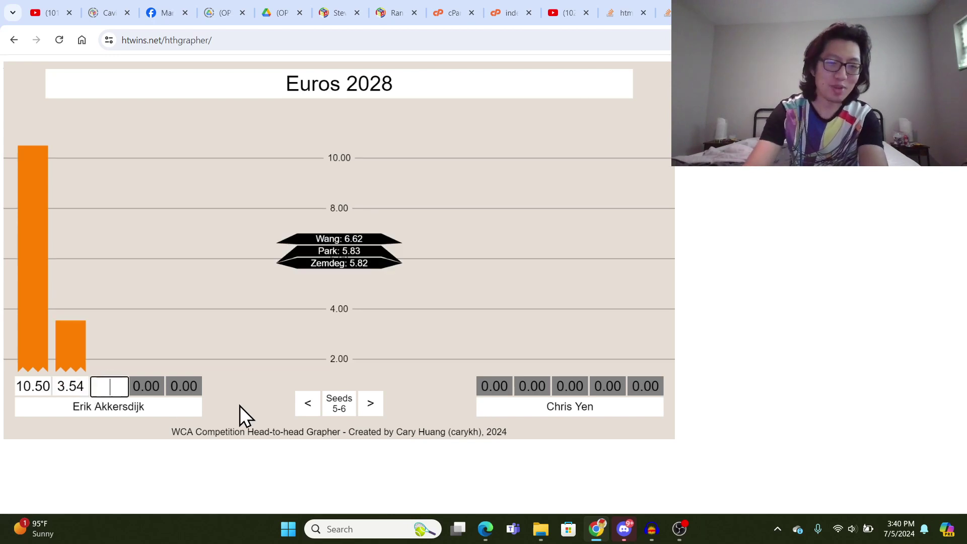
{"action": "type", "text": "DNF"}
{"action": "key", "text": "Return"}
{"action": "left_click", "coordinate": [186, 385]}
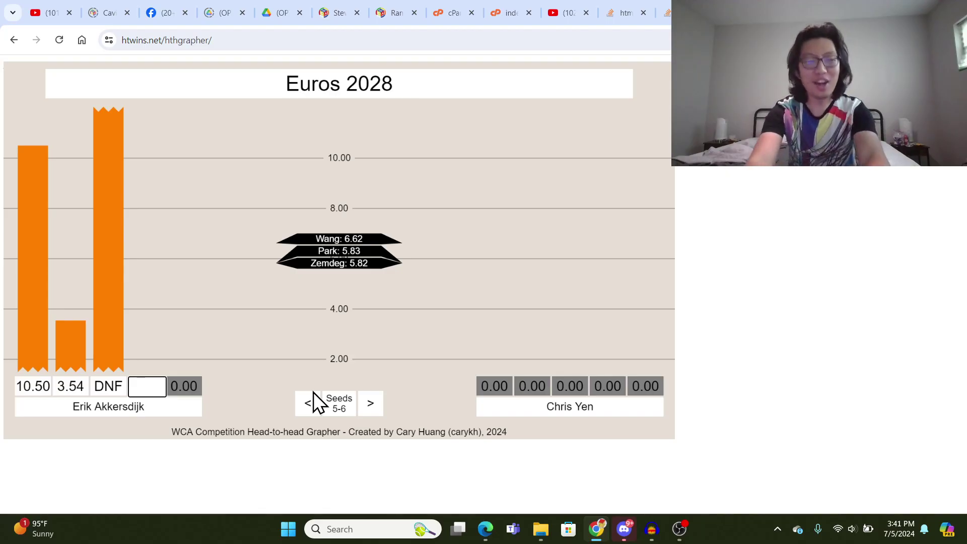
{"action": "type", "text": "5.73"}
{"action": "key", "text": "Return"}
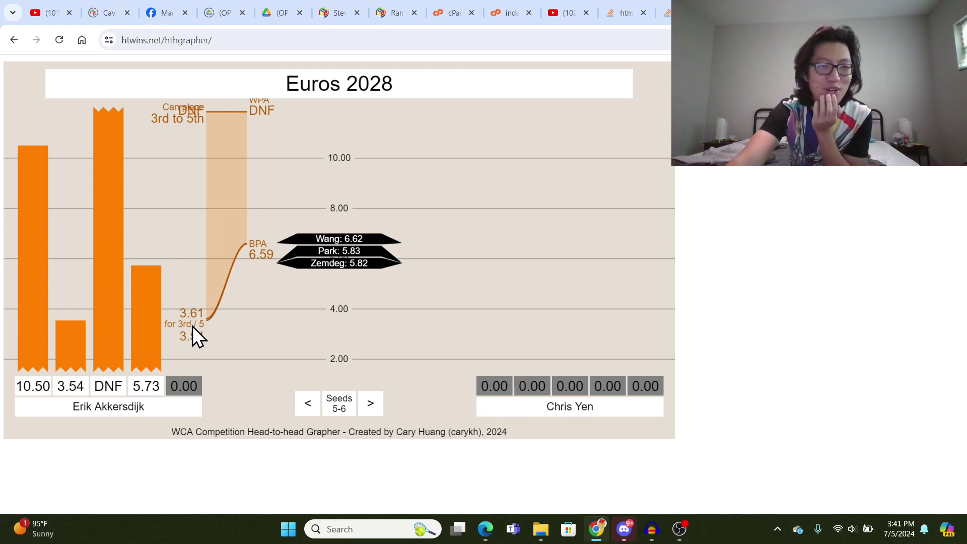
- Try 3.61 and 3.62 as his fifth solve, then clear it to leave it blank
{"action": "left_click", "coordinate": [185, 386]}
{"action": "type", "text": "3.61"}
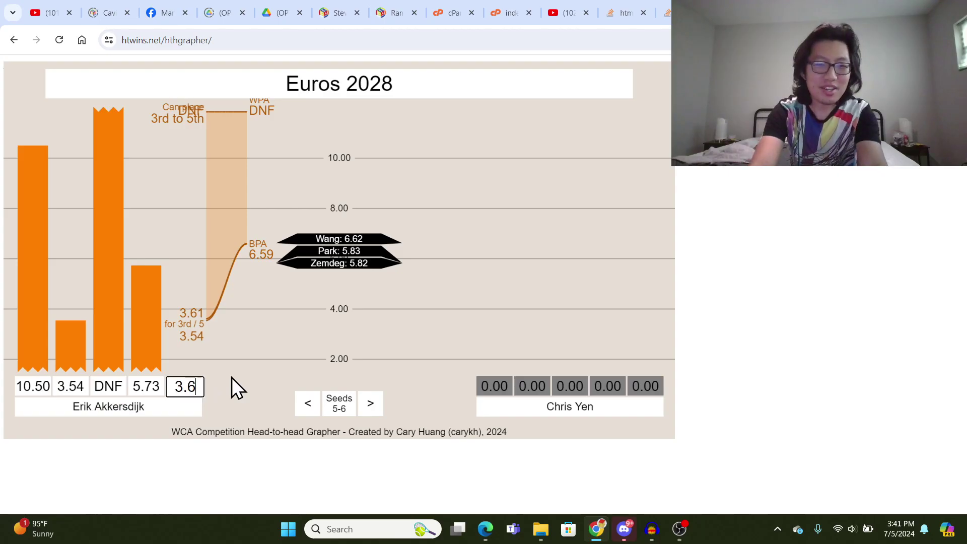
{"action": "key", "text": "Return"}
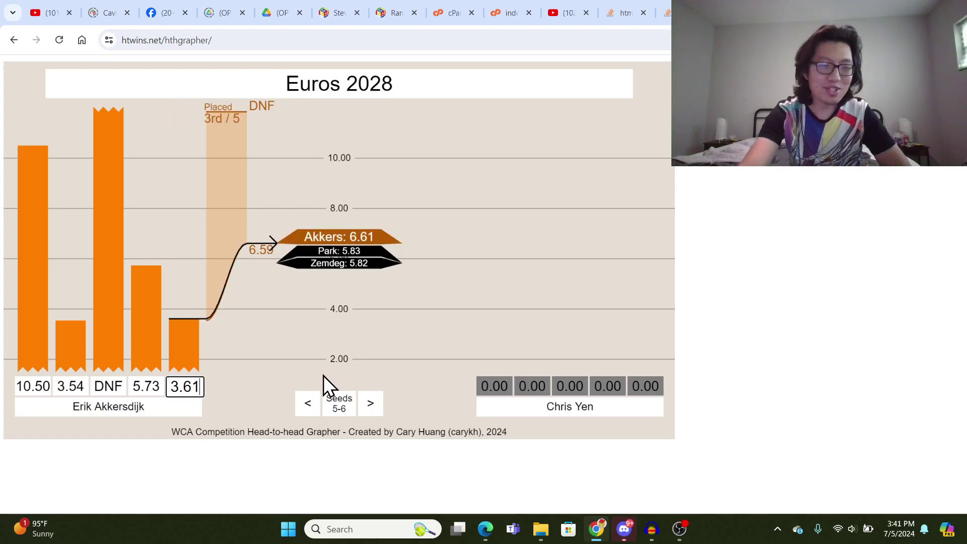
{"action": "key", "text": "BackSpace"}
{"action": "type", "text": "2"}
{"action": "key", "text": "Return"}
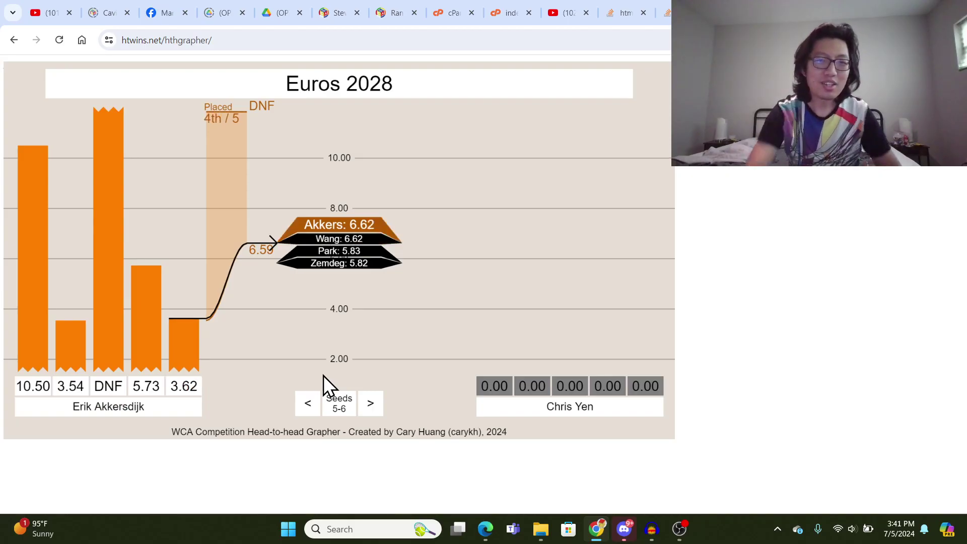
{"action": "left_click", "coordinate": [195, 383]}
{"action": "key", "text": "BackSpace"}
{"action": "key", "text": "BackSpace"}
{"action": "key", "text": "BackSpace"}
{"action": "key", "text": "BackSpace"}
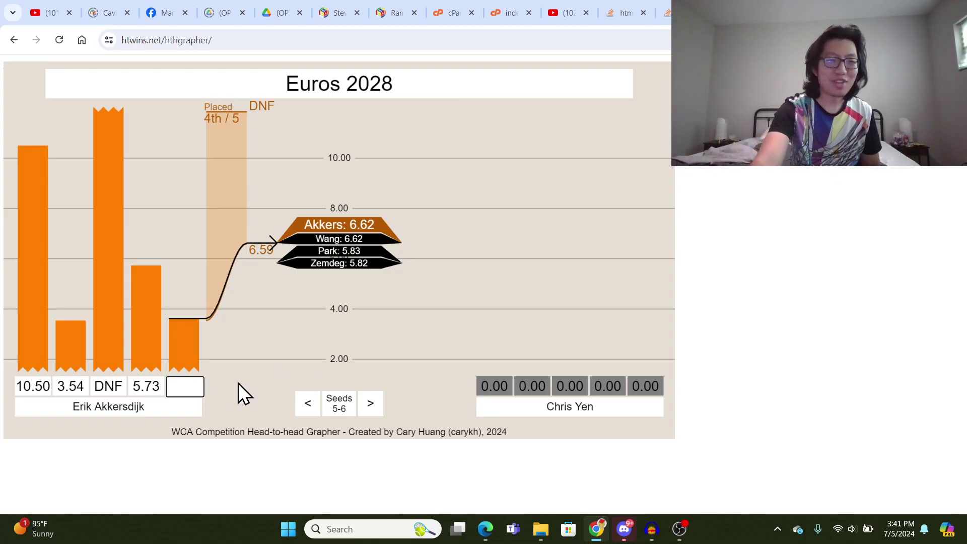
{"action": "key", "text": "Return"}
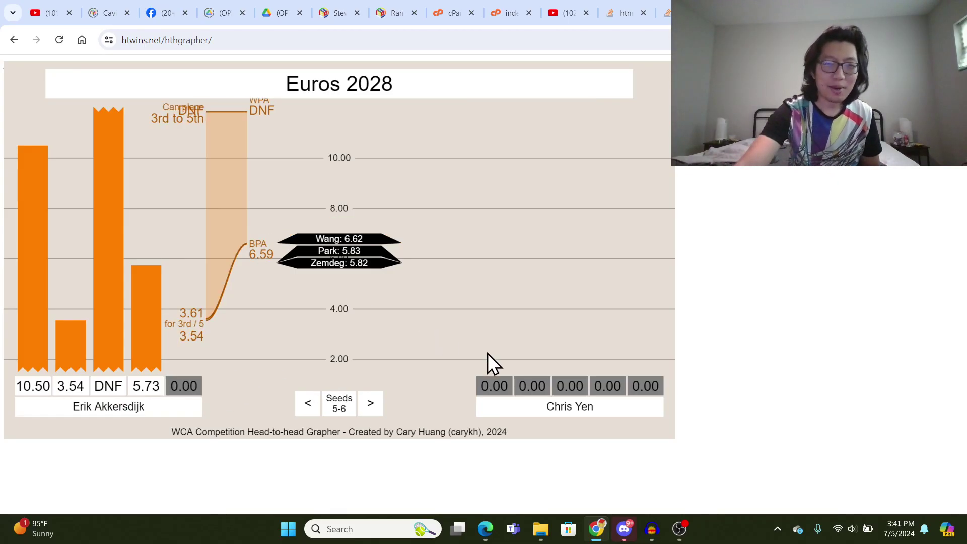
- Enter 5.47 as the blue seeds 5–6 competitor's fifth solve
{"action": "left_click", "coordinate": [650, 388]}
{"action": "type", "text": "68"}
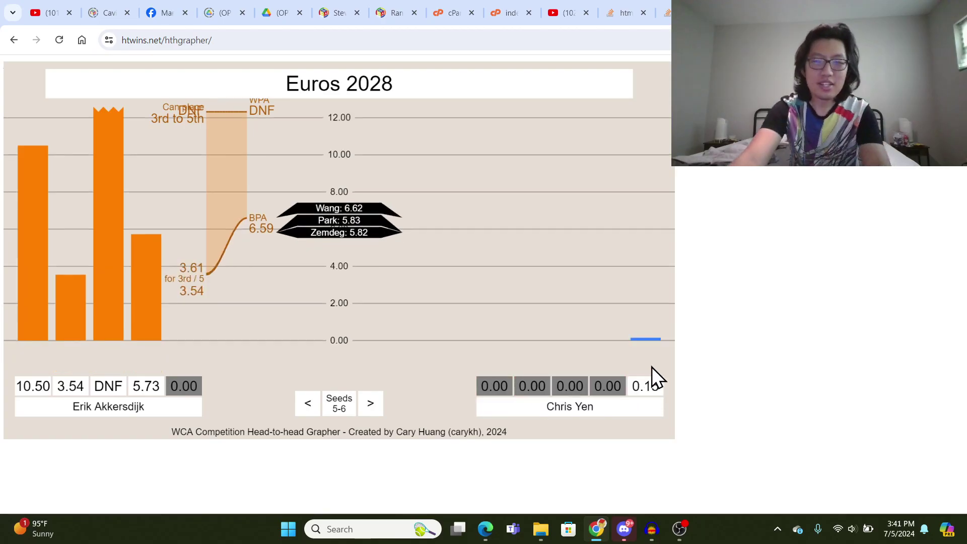
{"action": "key", "text": "BackSpace"}
{"action": "key", "text": "BackSpace"}
{"action": "type", "text": "78"}
{"action": "key", "text": "ctrl+a"}
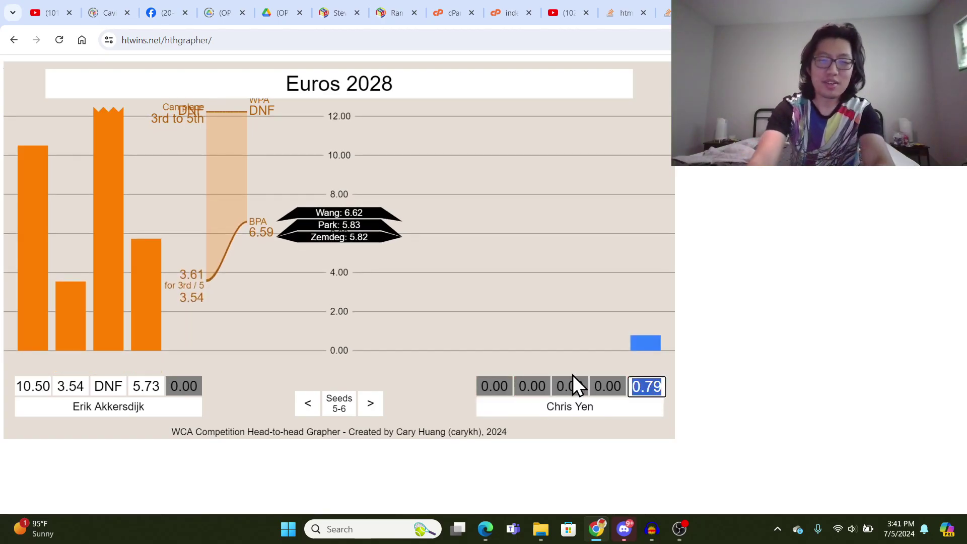
{"action": "type", "text": "5.47"}
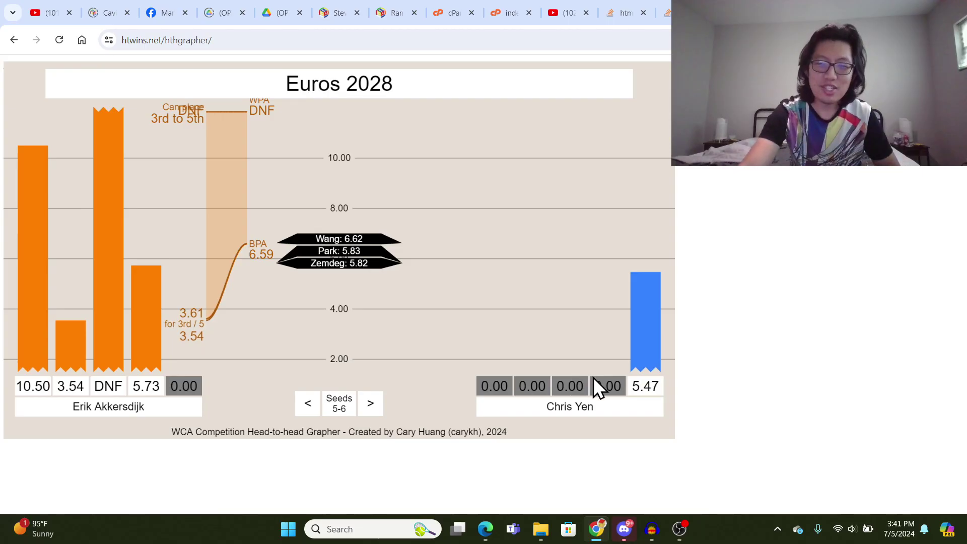
{"action": "left_click", "coordinate": [598, 378]}
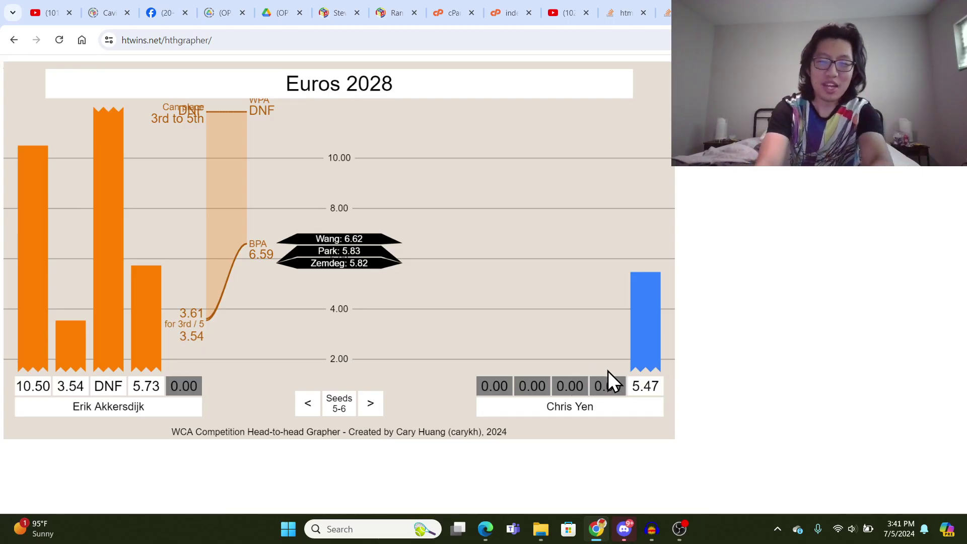
- Fill his fourth, third and second solves with 7.34, 5.14 and 7.57
{"action": "left_click", "coordinate": [614, 382]}
{"action": "type", "text": "7.347"}
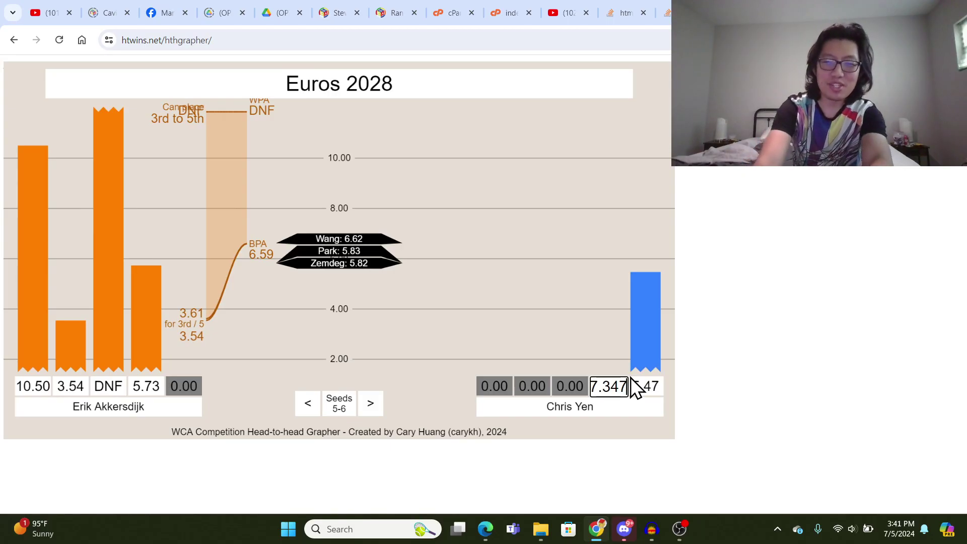
{"action": "key", "text": "Return"}
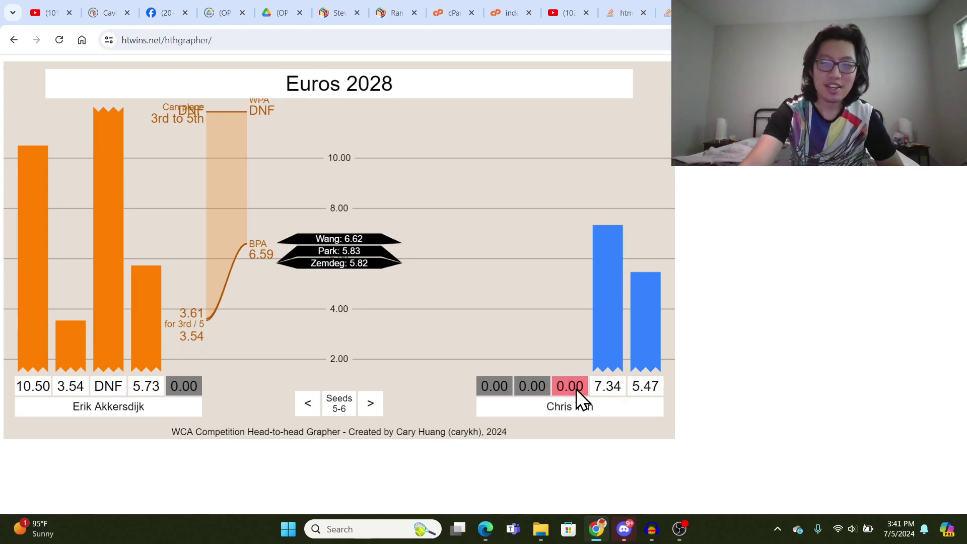
{"action": "left_click", "coordinate": [576, 389]}
{"action": "type", "text": "5.14"}
{"action": "key", "text": "Return"}
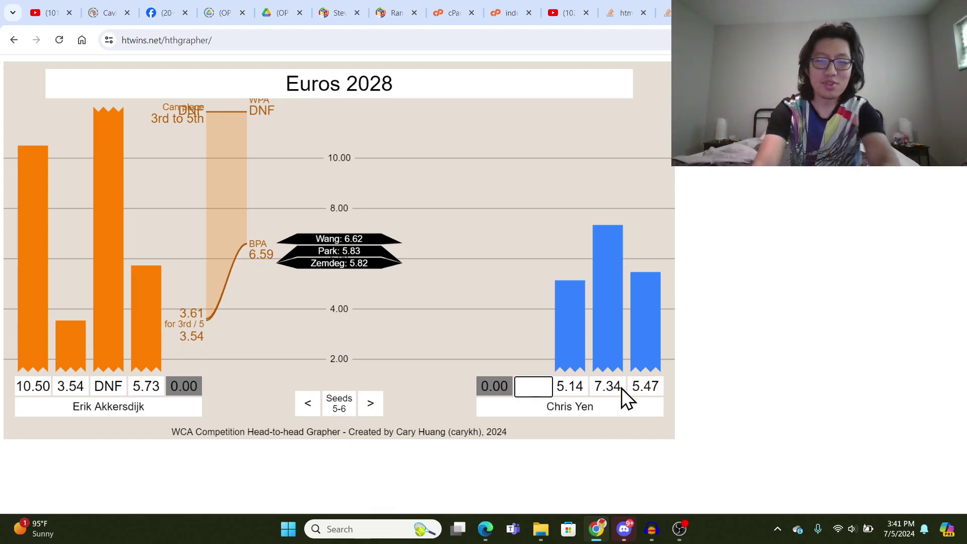
{"action": "type", "text": "7.45"}
{"action": "key", "text": "BackSpace"}
{"action": "key", "text": "BackSpace"}
{"action": "key", "text": "BackSpace"}
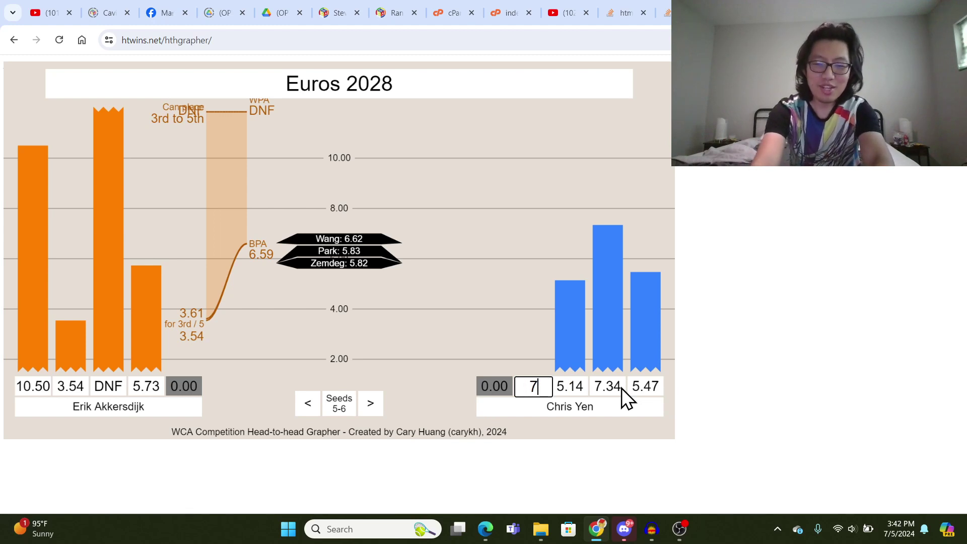
{"action": "type", "text": ".57"}
{"action": "key", "text": "Return"}
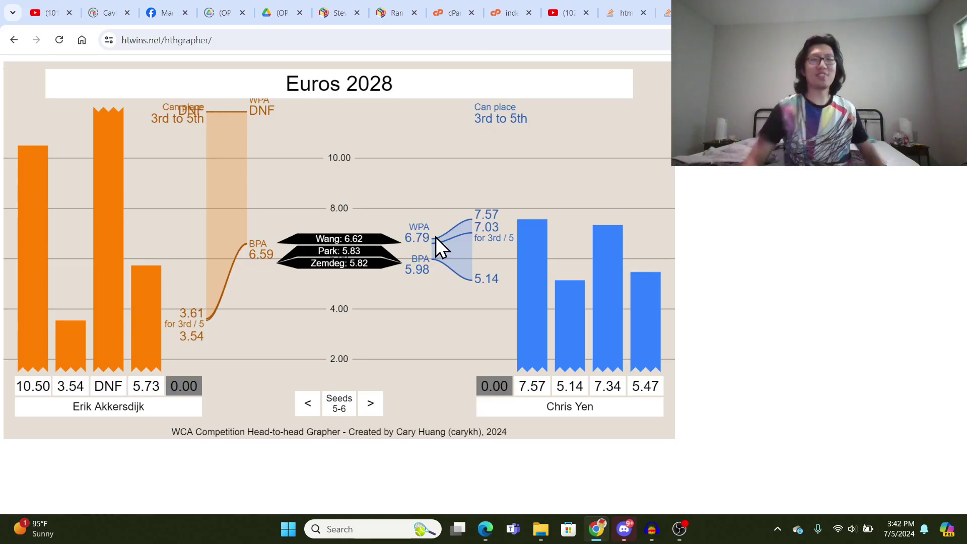
{"action": "key", "text": "ctrl+t"}
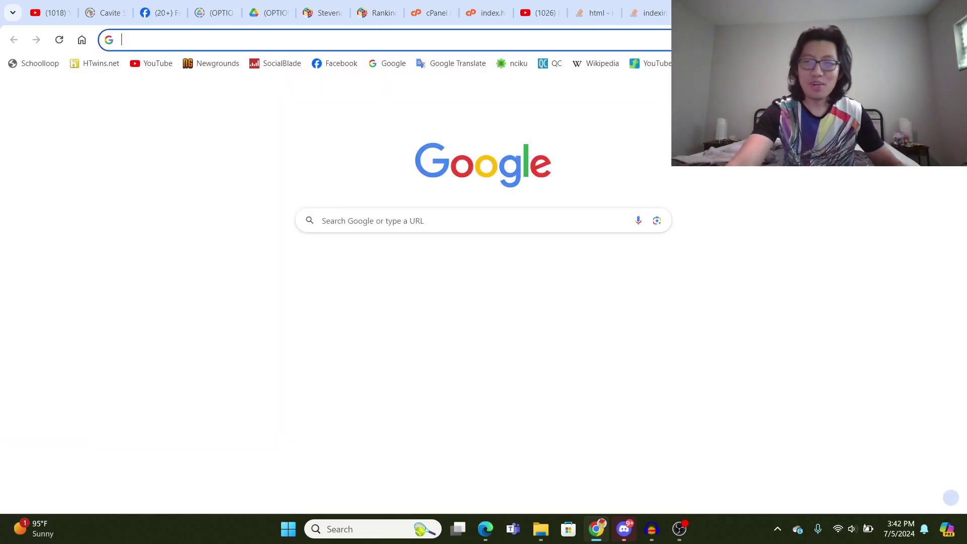
{"action": "type", "text": "htwins.net/hthpo"}
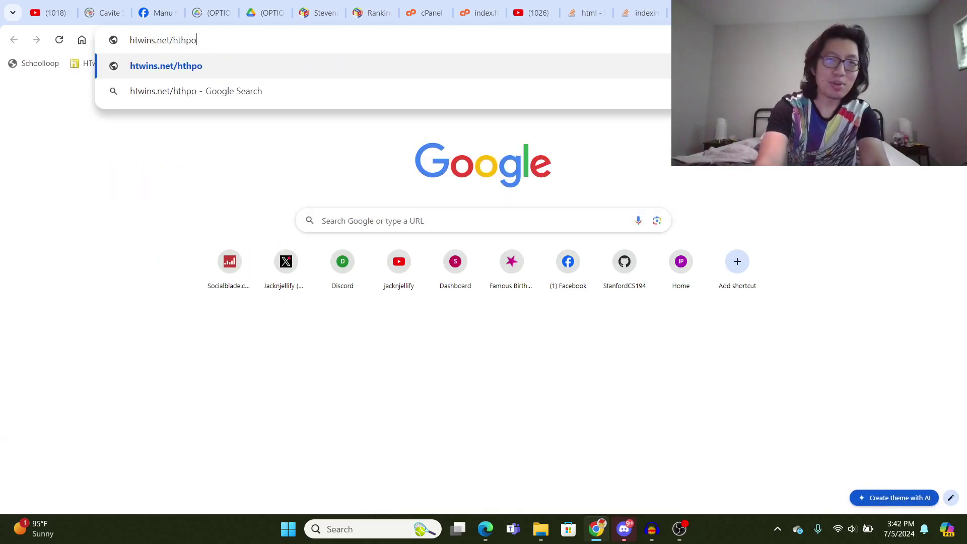
{"action": "key", "text": "BackSpace"}
{"action": "type", "text": "lotter"}
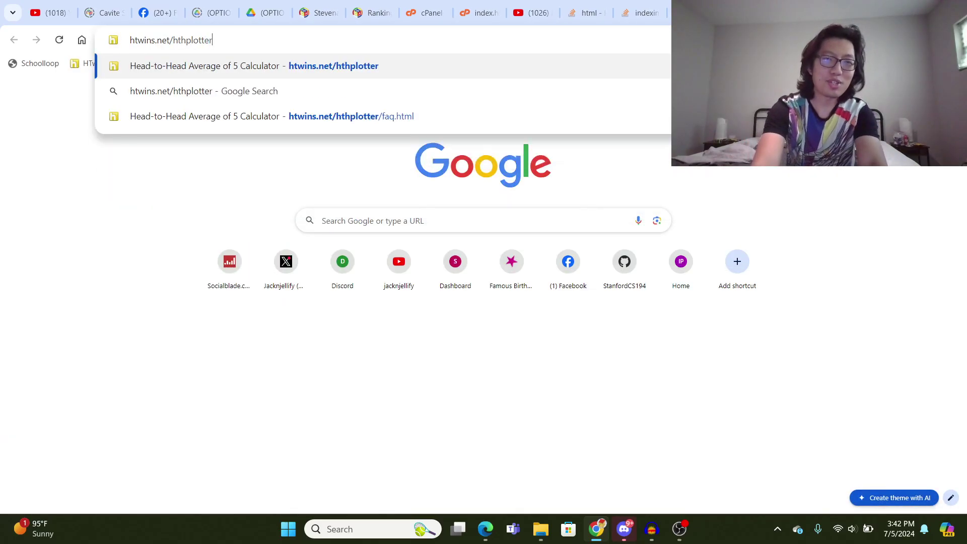
{"action": "key", "text": "Return"}
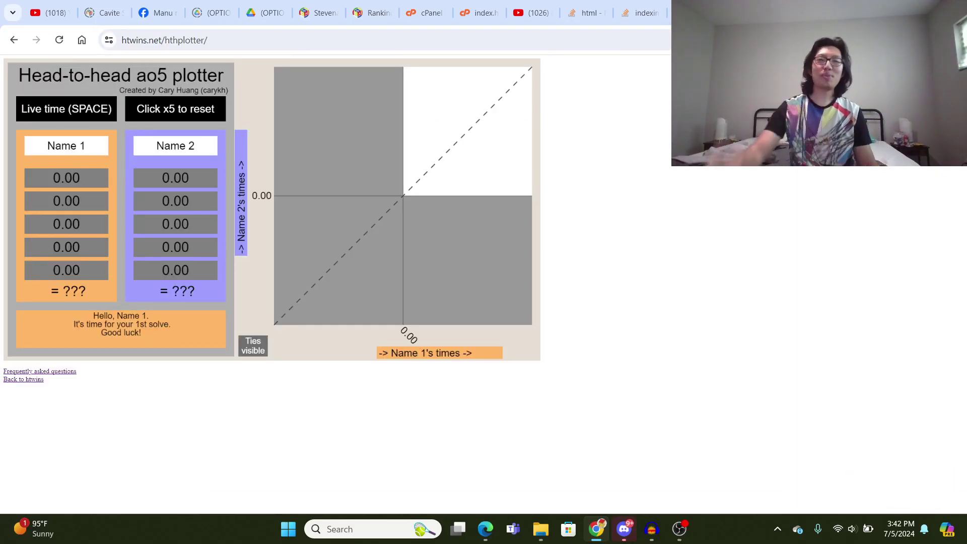
{"action": "key", "text": "space"}
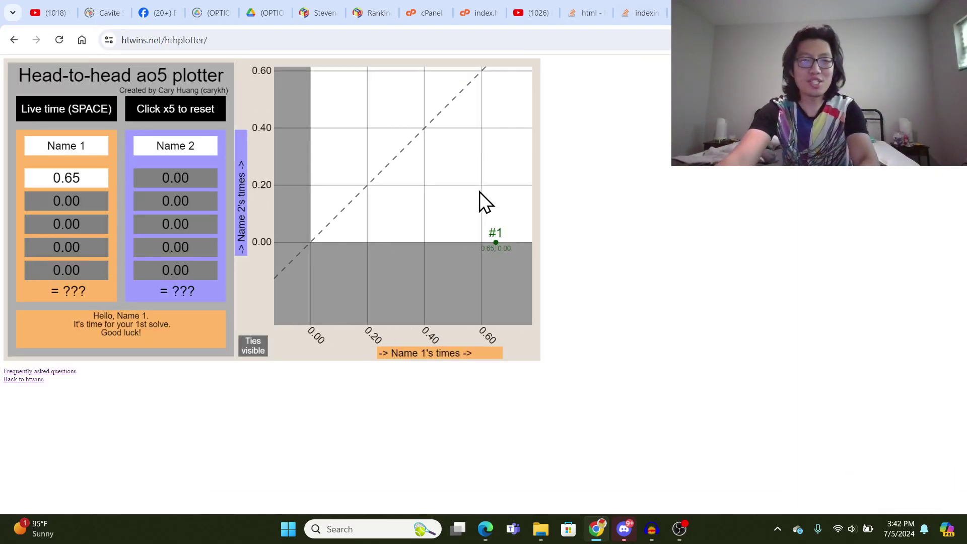
{"action": "key", "text": "space"}
{"action": "key", "text": "space"}
{"action": "key", "text": "space"}
{"action": "key", "text": "space"}
{"action": "key", "text": "space"}
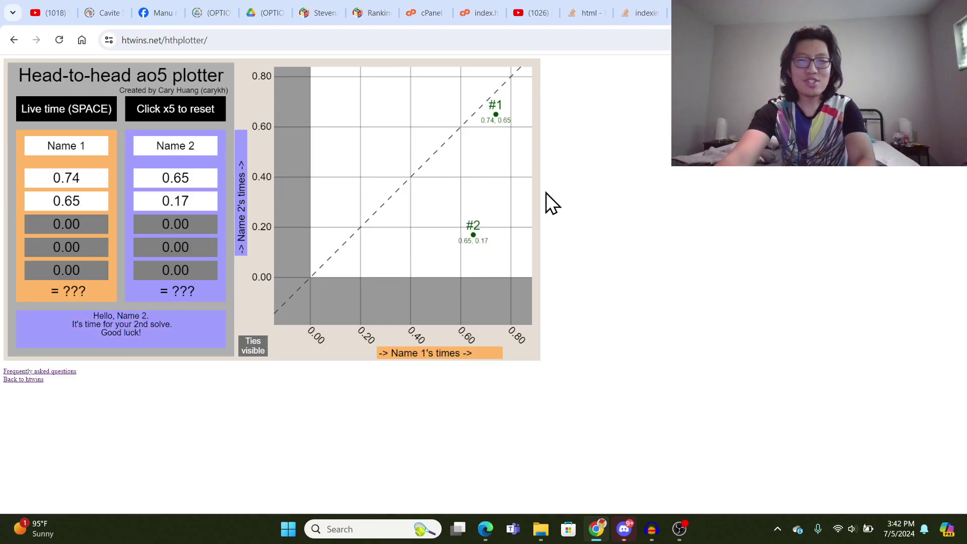
{"action": "key", "text": "space"}
{"action": "key", "text": "space"}
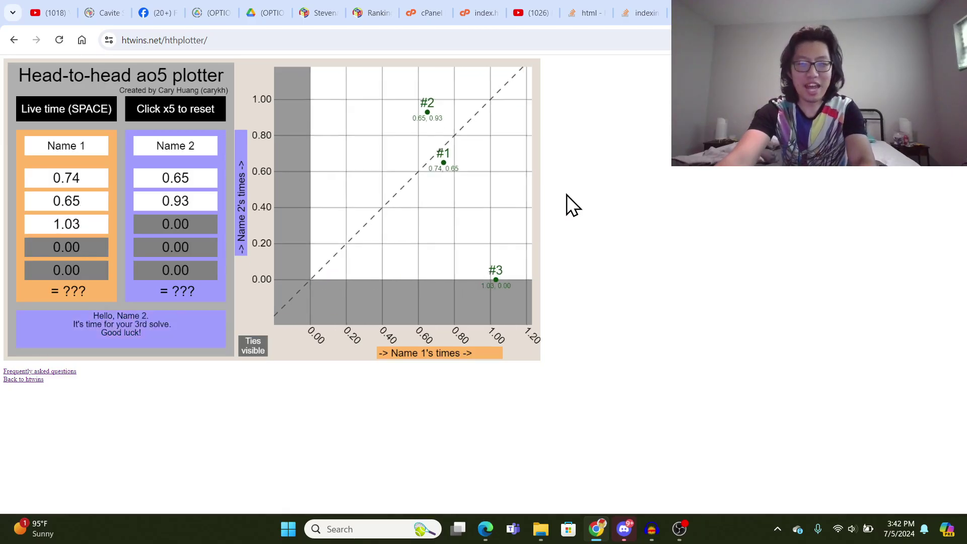
{"action": "key", "text": "space"}
{"action": "key", "text": "space"}
{"action": "key", "text": "space"}
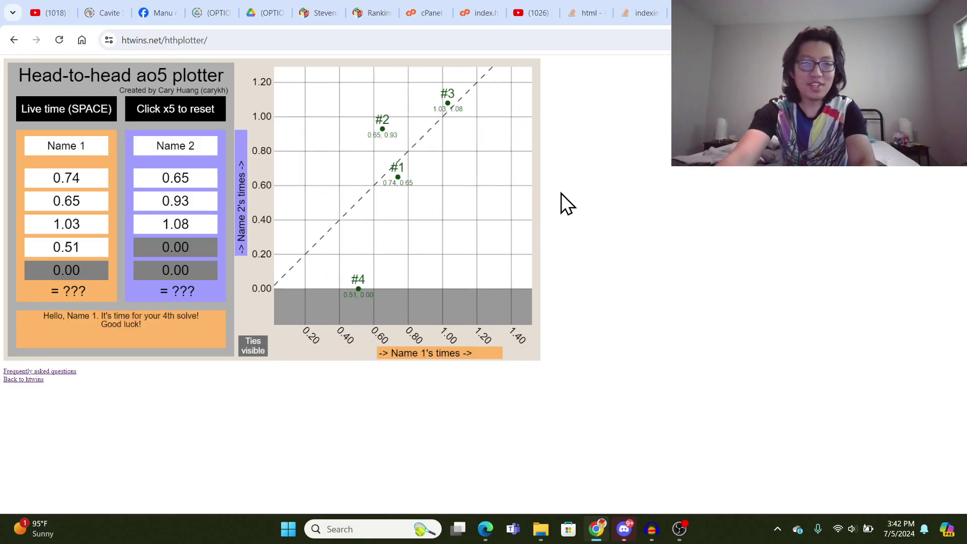
{"action": "key", "text": "space"}
{"action": "key", "text": "space"}
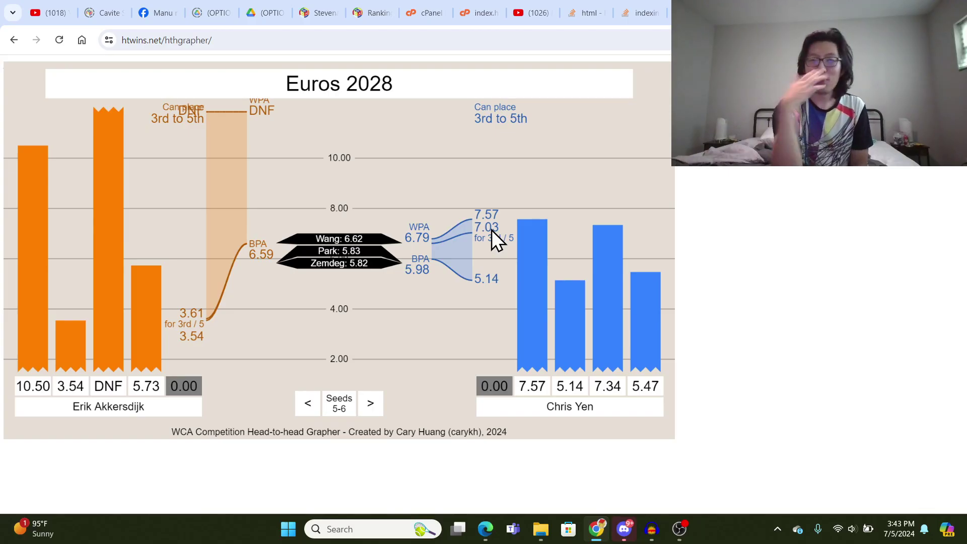
{"action": "right_click", "coordinate": [741, 164]}
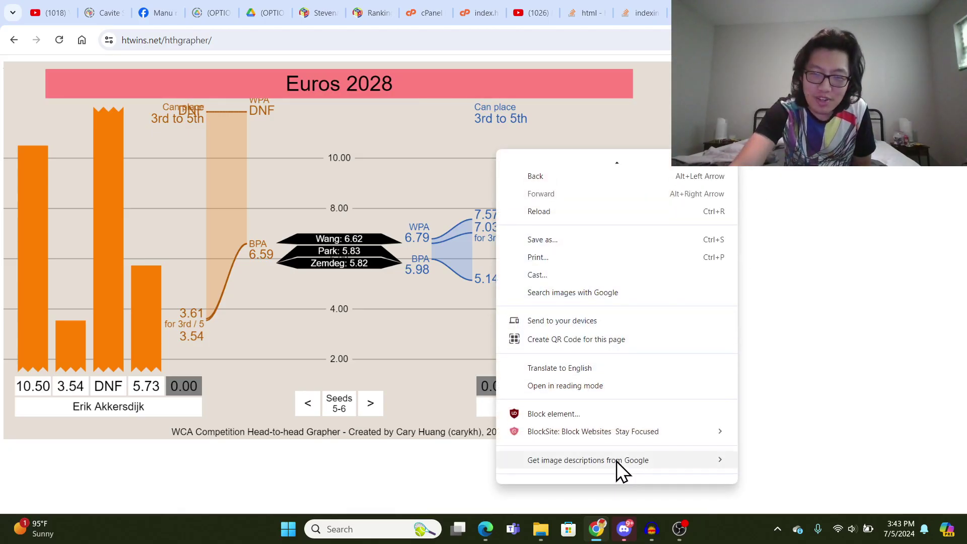
{"action": "scroll", "coordinate": [591, 317], "scroll_direction": "down", "scroll_amount": 1}
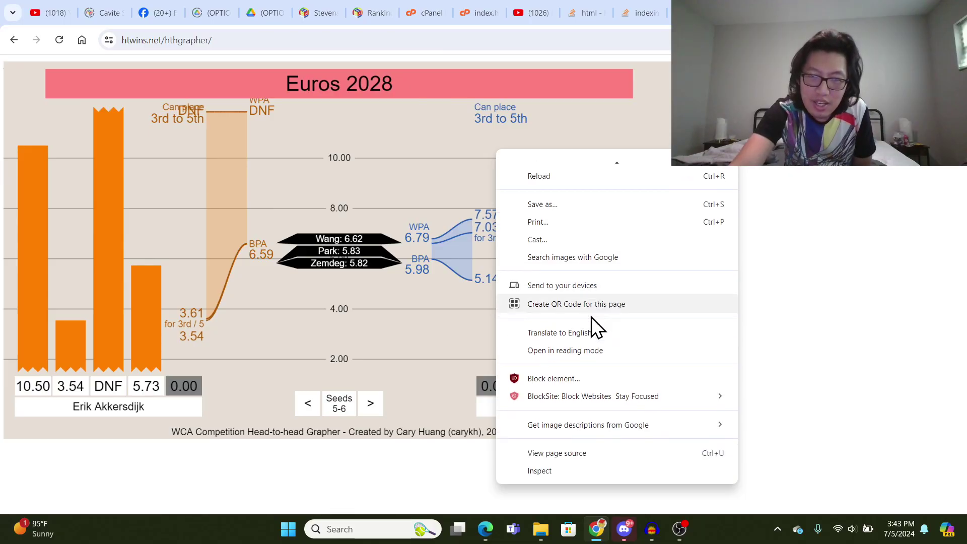
{"action": "left_click", "coordinate": [591, 453]}
{"action": "scroll", "coordinate": [479, 324], "scroll_direction": "down", "scroll_amount": 20}
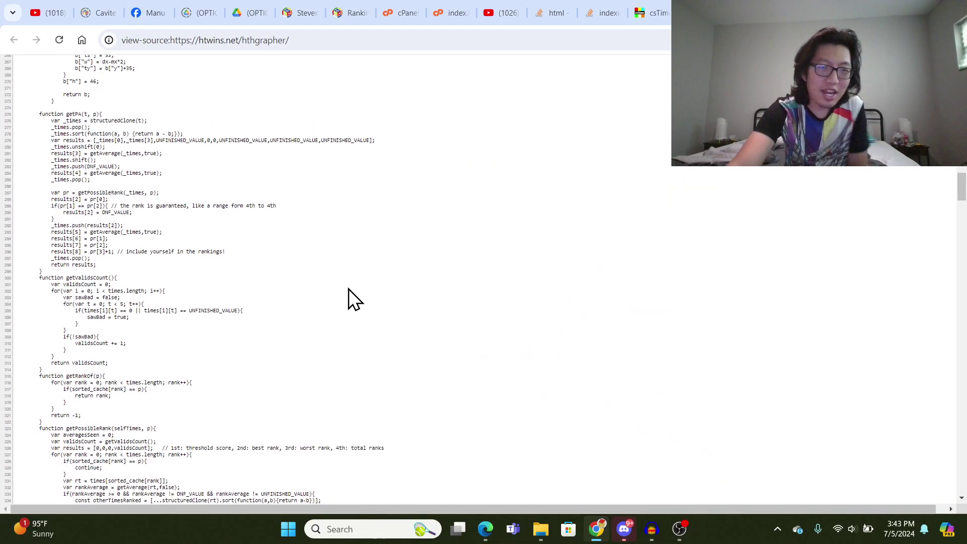
{"action": "scroll", "coordinate": [350, 288], "scroll_direction": "up", "scroll_amount": 8}
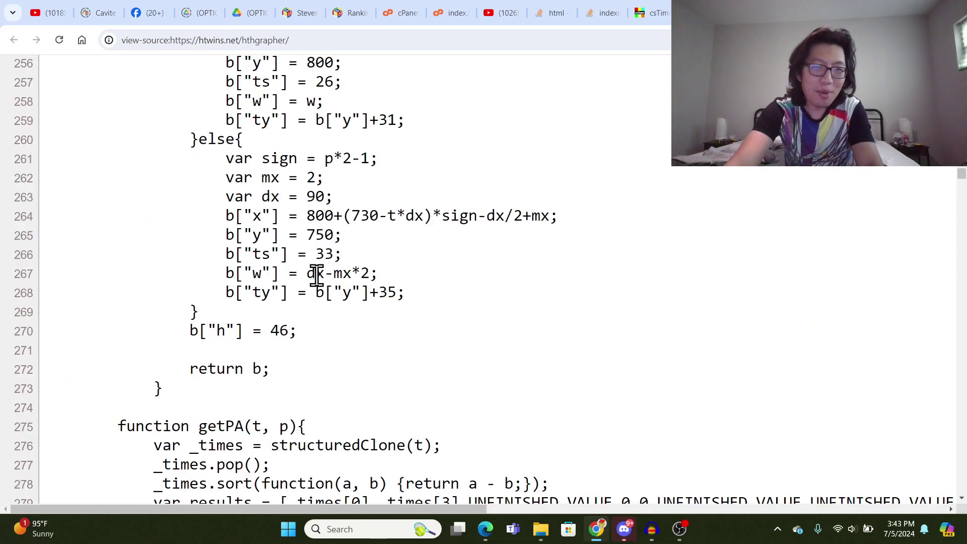
{"action": "scroll", "coordinate": [319, 277], "scroll_direction": "down", "scroll_amount": 10}
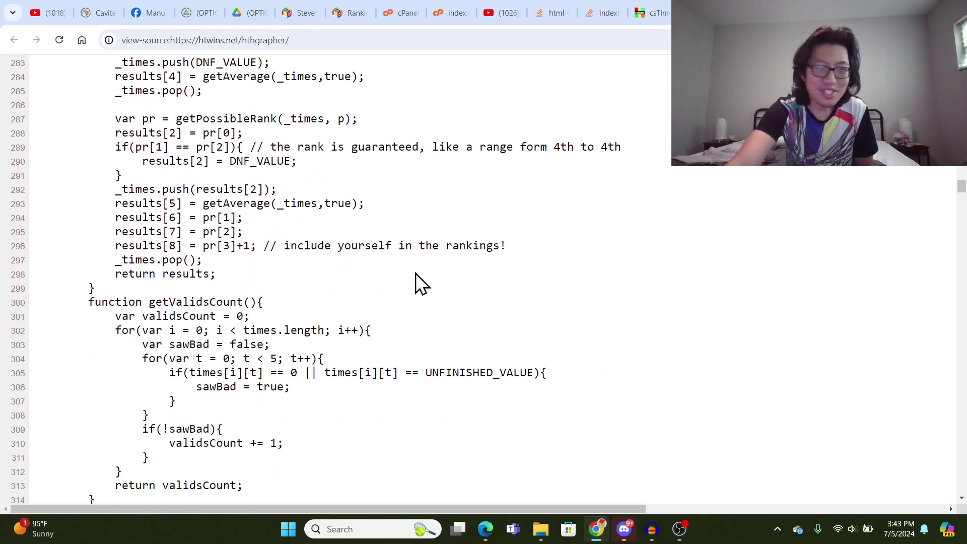
{"action": "scroll", "coordinate": [637, 160], "scroll_direction": "down", "scroll_amount": 9}
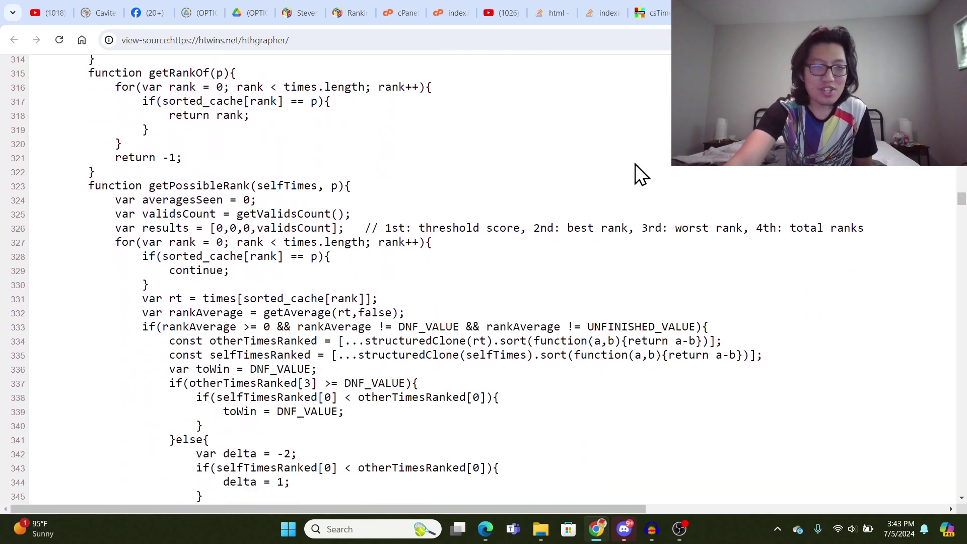
{"action": "key", "text": "ctrl+w"}
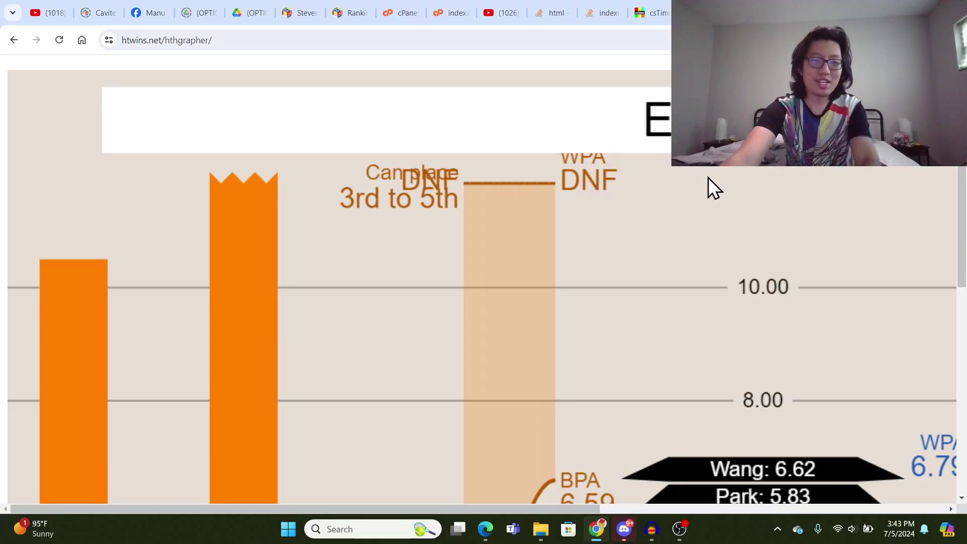
- Enter 6.87 as the orange seeds 5–6 competitor's fifth solve
{"action": "scroll", "coordinate": [708, 177], "scroll_direction": "down", "scroll_amount": 4}
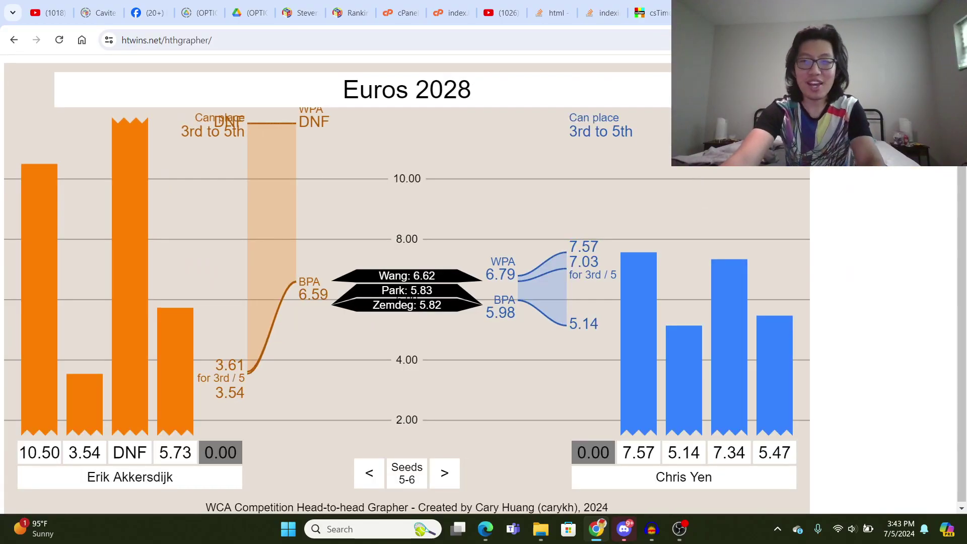
{"action": "scroll", "coordinate": [694, 179], "scroll_direction": "down", "scroll_amount": 1}
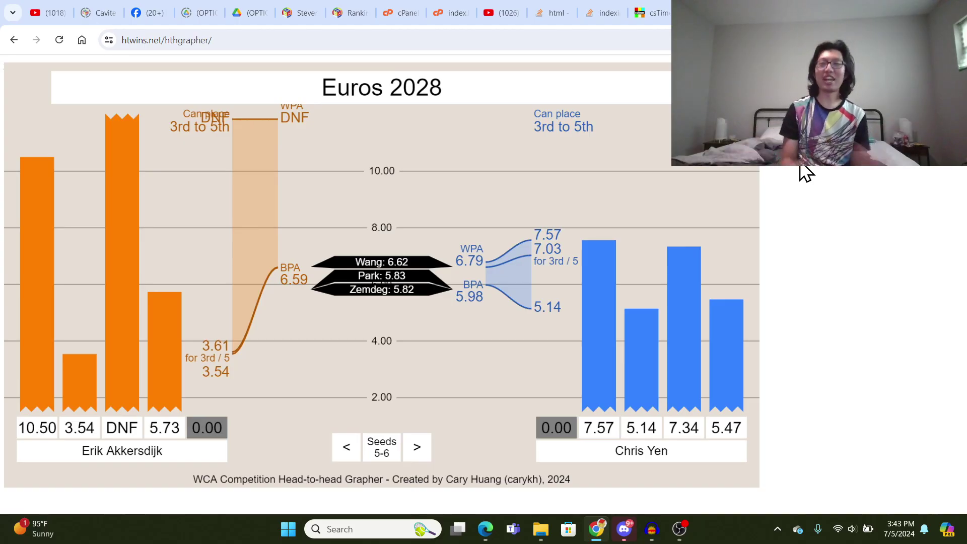
{"action": "left_click", "coordinate": [210, 426]}
{"action": "type", "text": "6."}
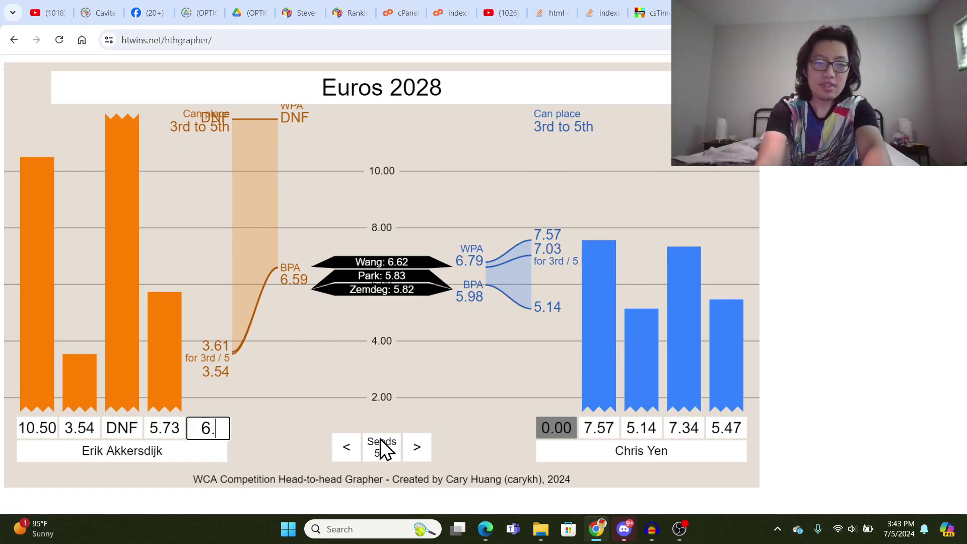
{"action": "type", "text": "87"}
{"action": "key", "text": "Return"}
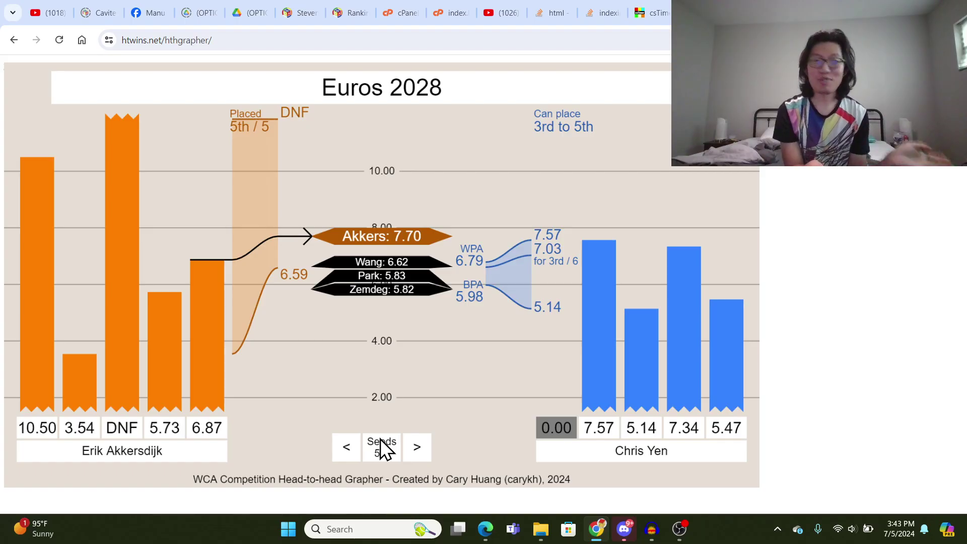
- Enter the blue competitor's first solve as 7.04, then correct it to 7.03 and finally 7.00
{"action": "left_click", "coordinate": [559, 427]}
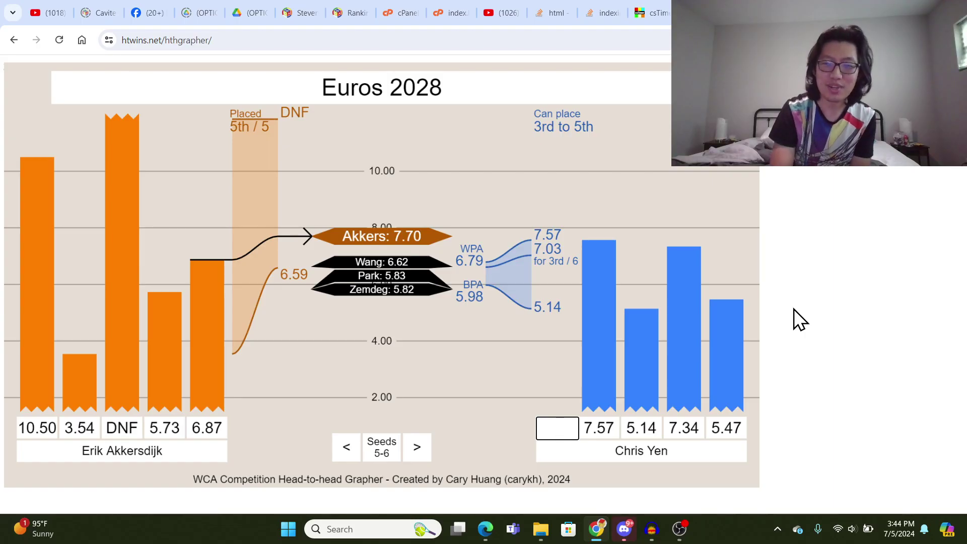
{"action": "type", "text": "7.04"}
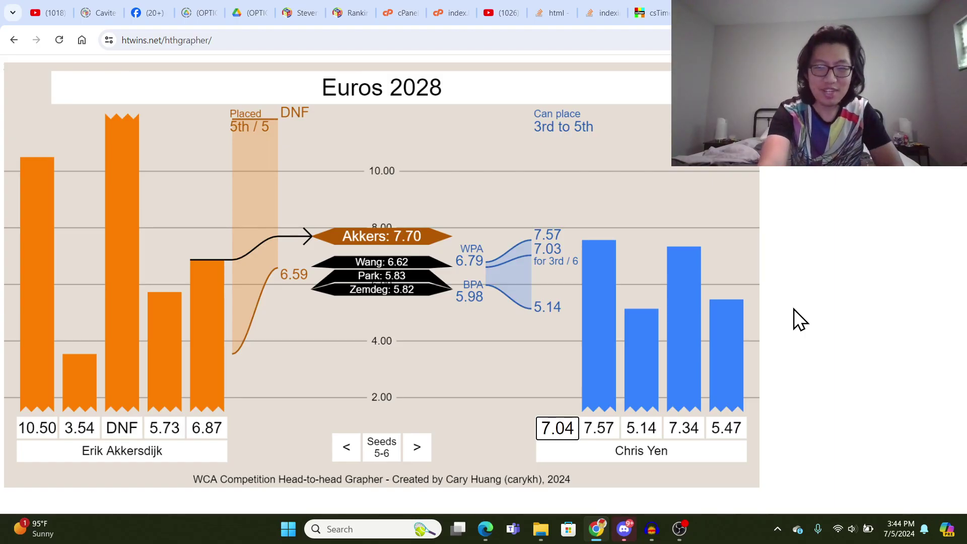
{"action": "key", "text": "Return"}
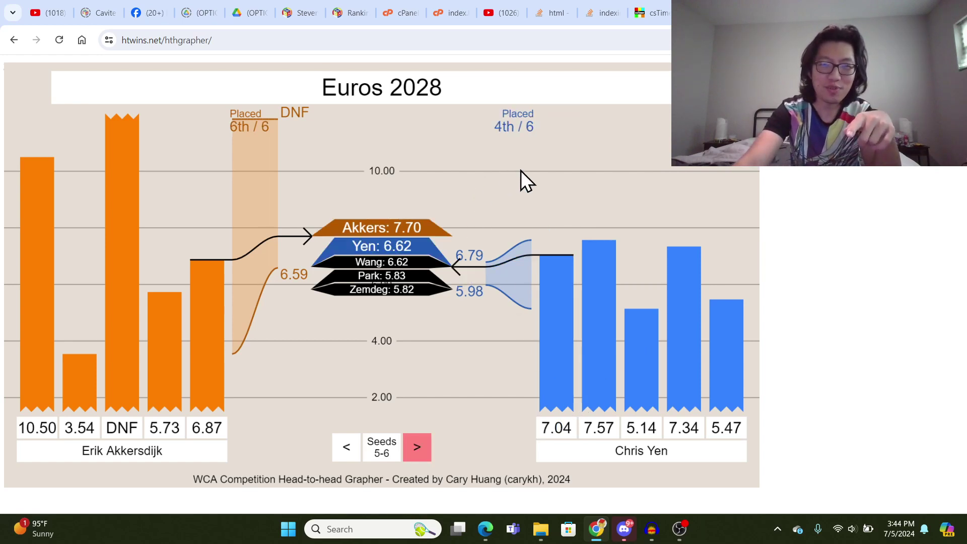
{"action": "left_click", "coordinate": [558, 429]}
{"action": "key", "text": "shift+Left"}
{"action": "type", "text": "3"}
{"action": "key", "text": "Return"}
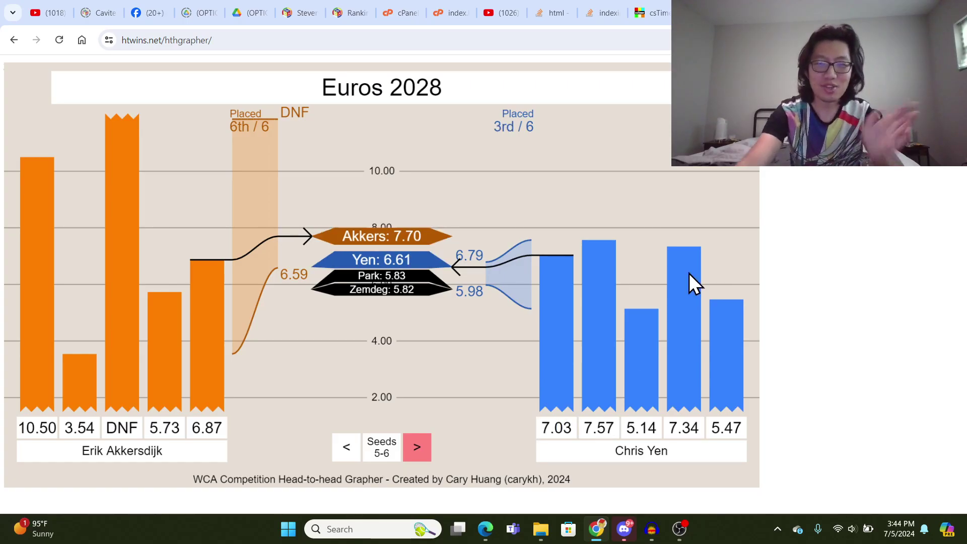
{"action": "left_click", "coordinate": [567, 429]}
{"action": "key", "text": "shift+Left"}
{"action": "type", "text": "0"}
{"action": "key", "text": "Return"}
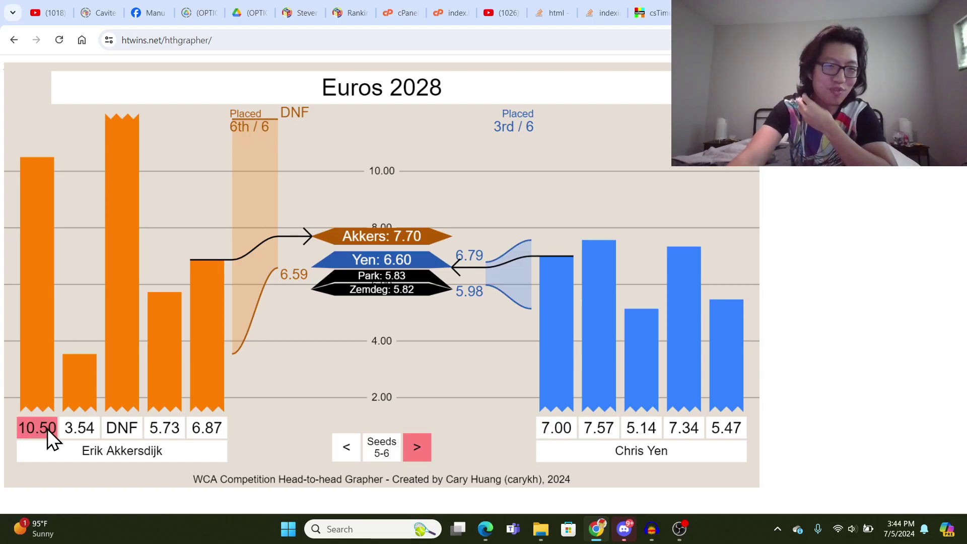
- Page through the seed matchups back to seeds 1–2
{"action": "left_click", "coordinate": [410, 449]}
{"action": "left_click", "coordinate": [344, 449]}
{"action": "left_click", "coordinate": [345, 448]}
{"action": "left_click", "coordinate": [344, 448]}
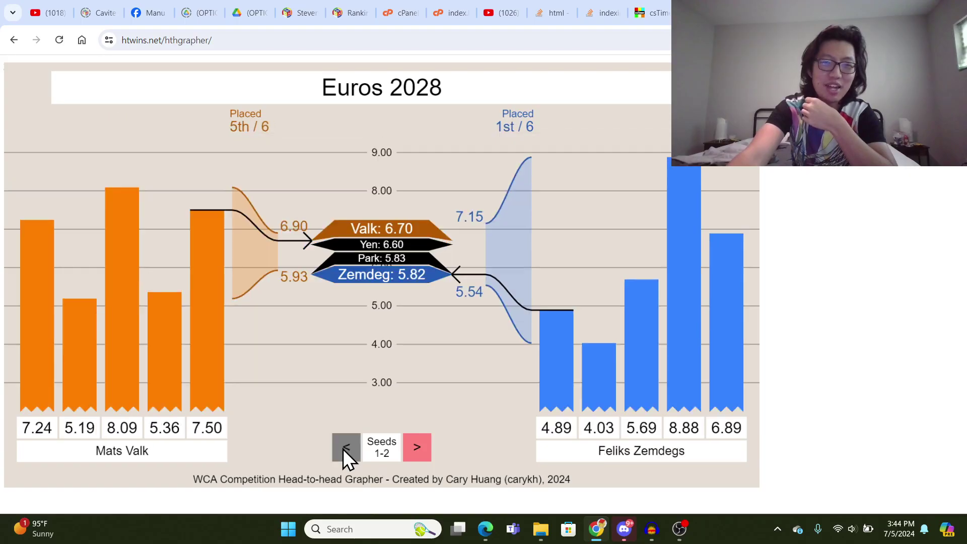
{"action": "left_click", "coordinate": [413, 449]}
{"action": "left_click", "coordinate": [417, 449]}
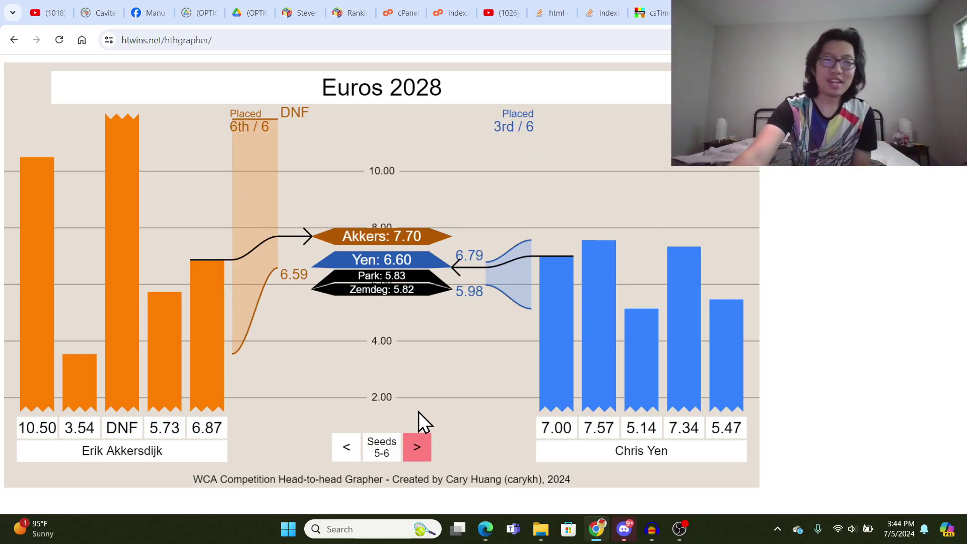
{"action": "left_click", "coordinate": [347, 447]}
{"action": "left_click", "coordinate": [347, 447]}
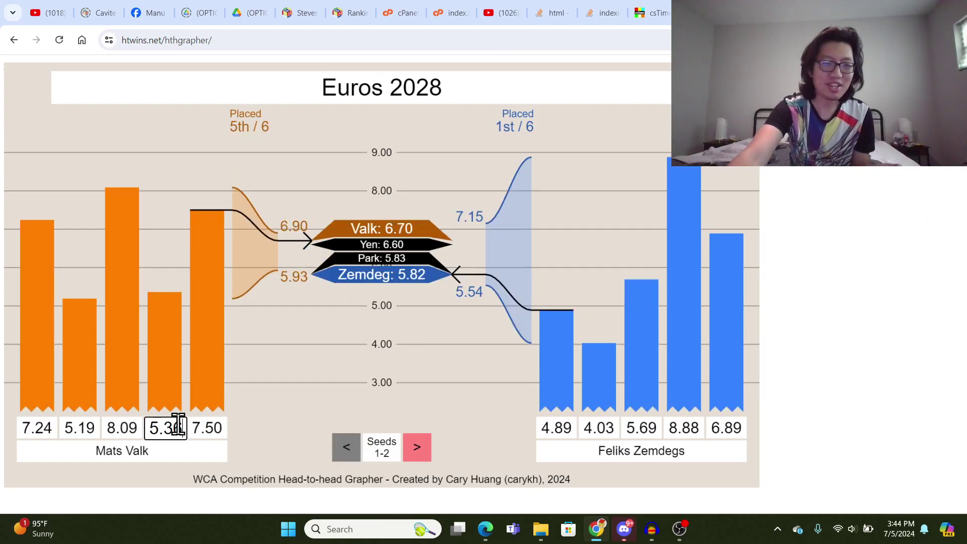
- Change the orange competitor's first solve from 7.24 to 7.42, then advance to the empty seeds 7–8 pair
{"action": "left_click", "coordinate": [39, 429]}
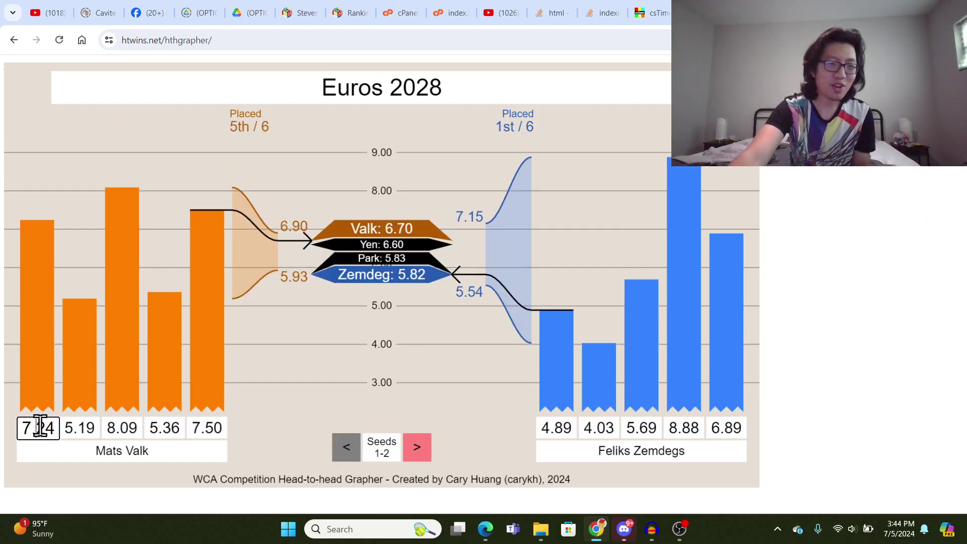
{"action": "type", "text": "42"}
{"action": "key", "text": "Return"}
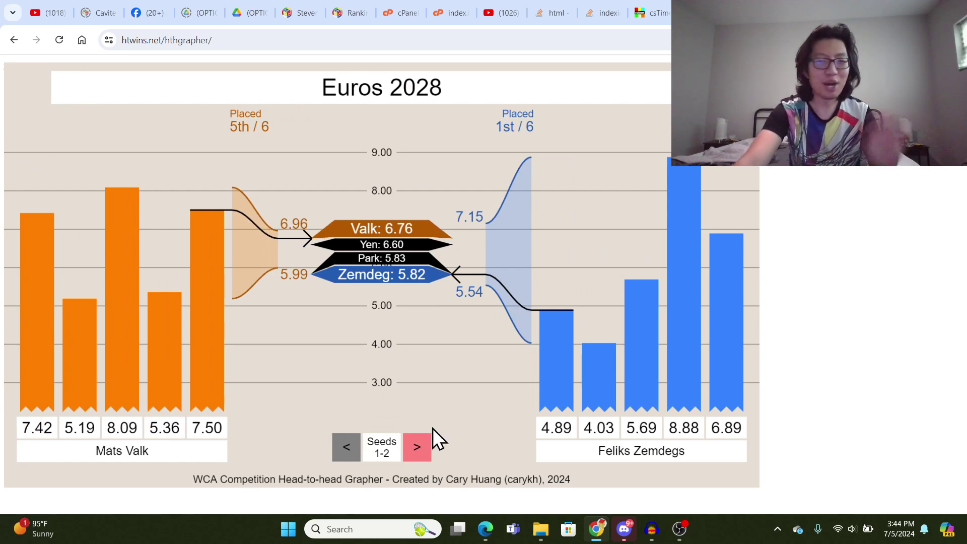
{"action": "left_click", "coordinate": [419, 438]}
{"action": "left_click", "coordinate": [419, 438]}
{"action": "left_click", "coordinate": [419, 438]}
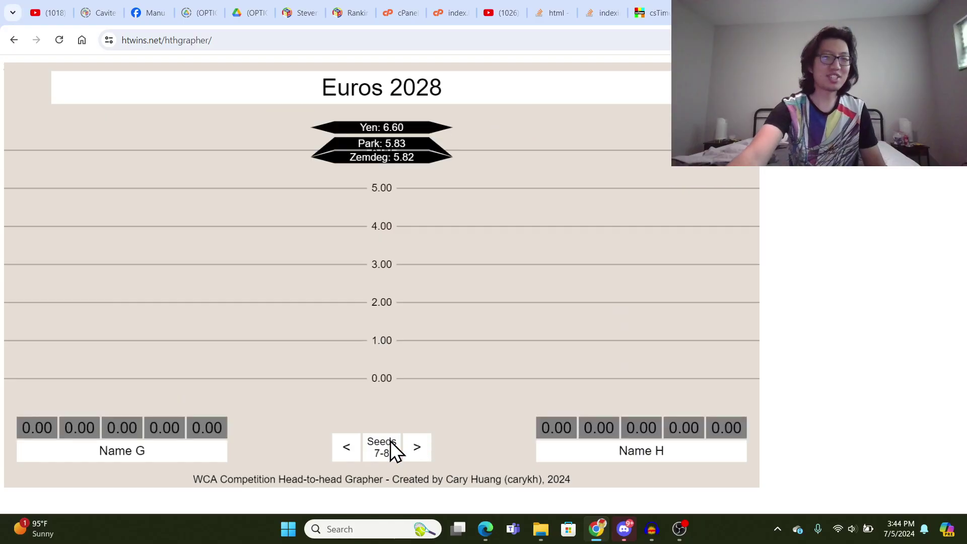
- In the seeds 7–8 matchup, enter Name G's remaining solves 6.39, 9.47, 7.32 and 6.40
{"action": "left_click", "coordinate": [347, 445]}
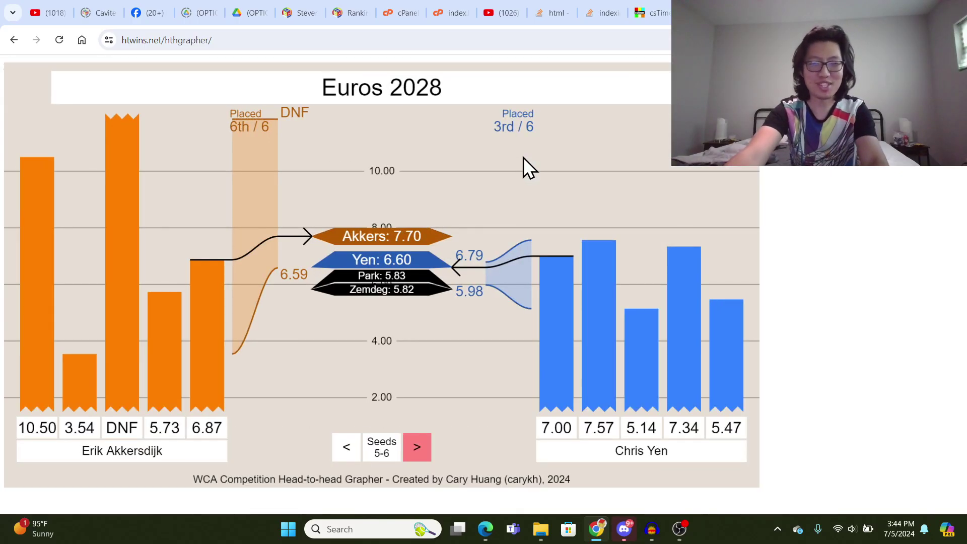
{"action": "left_click", "coordinate": [418, 448]}
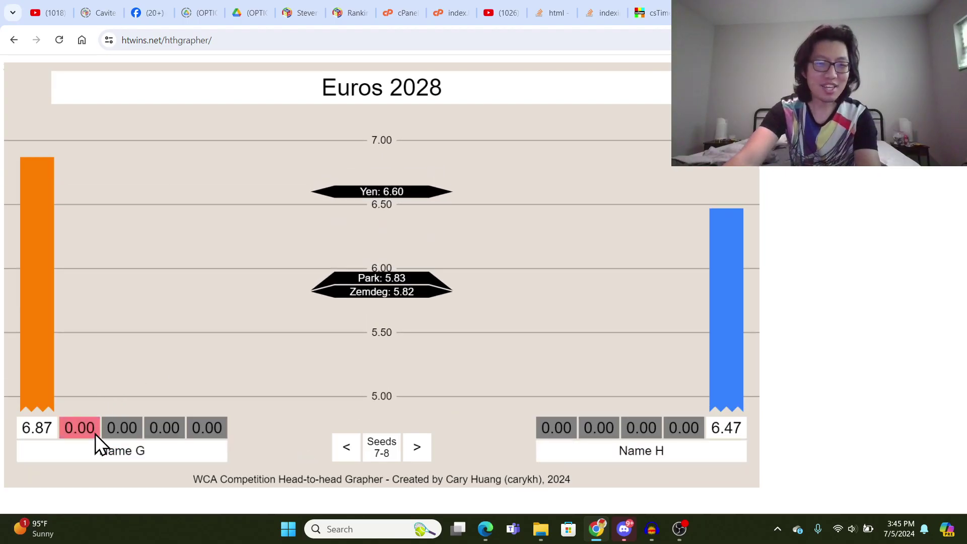
{"action": "left_click", "coordinate": [69, 426]}
{"action": "type", "text": "6.87"}
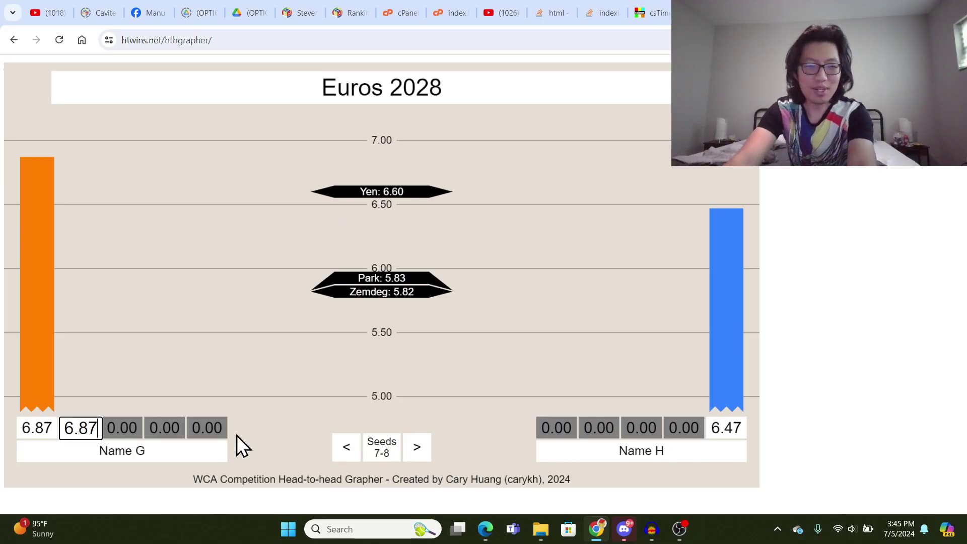
{"action": "left_click_drag", "start_coordinate": [79, 429], "coordinate": [117, 426]}
{"action": "type", "text": "39"}
{"action": "left_click", "coordinate": [119, 427]}
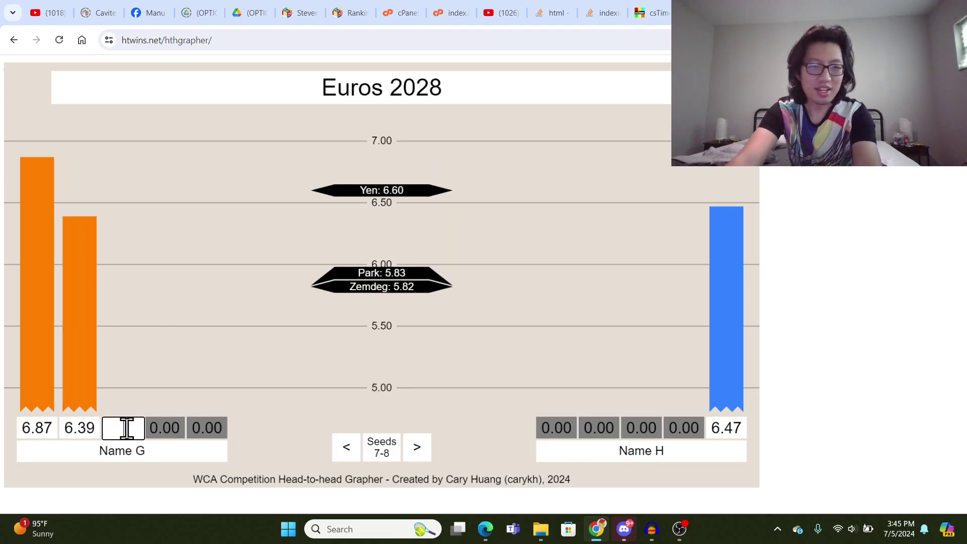
{"action": "type", "text": "9.47"}
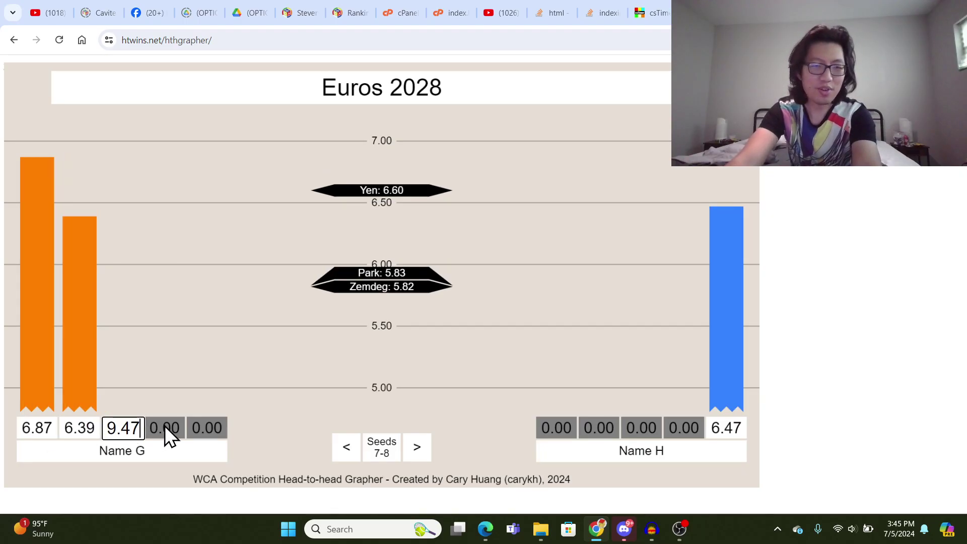
{"action": "left_click", "coordinate": [169, 428]}
{"action": "type", "text": "7.32"}
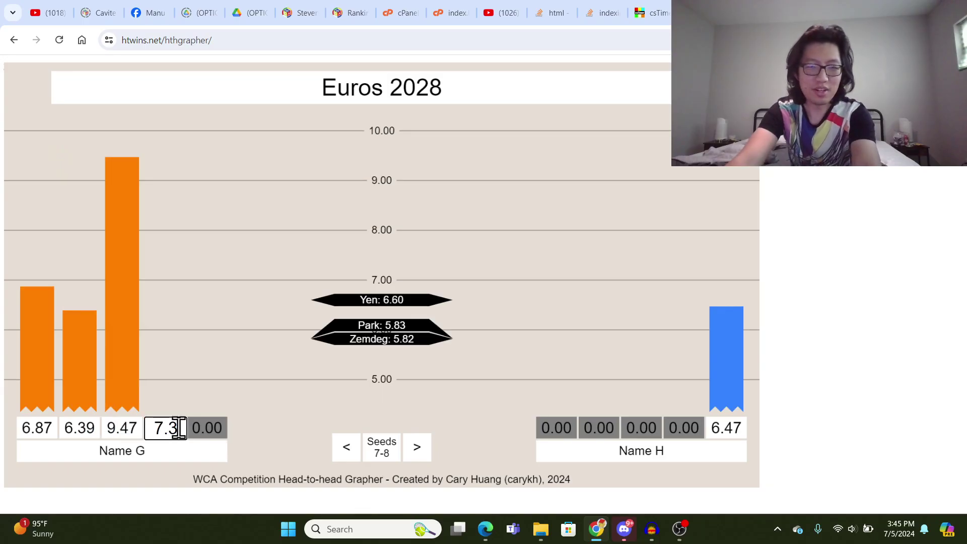
{"action": "key", "text": "Return"}
{"action": "left_click", "coordinate": [201, 428]}
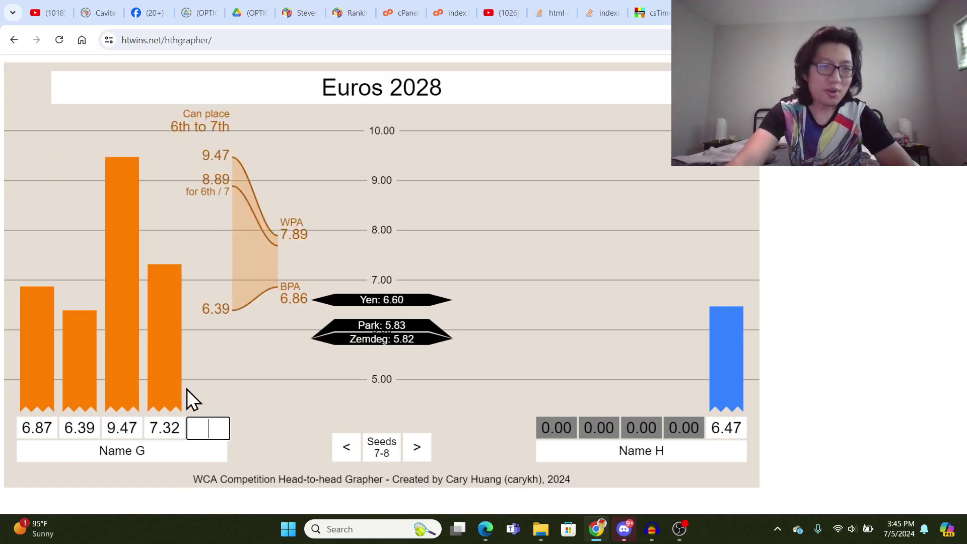
{"action": "type", "text": "6.40"}
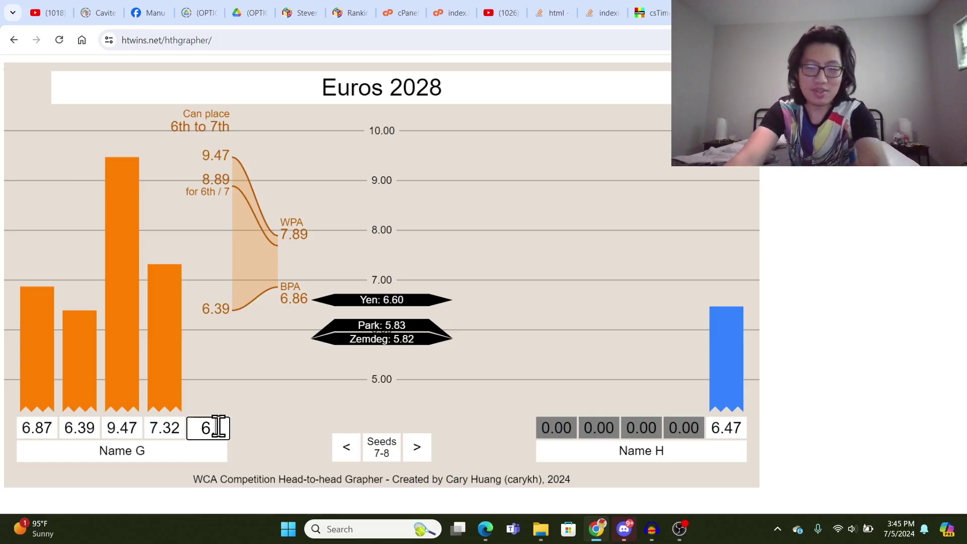
{"action": "key", "text": "Return"}
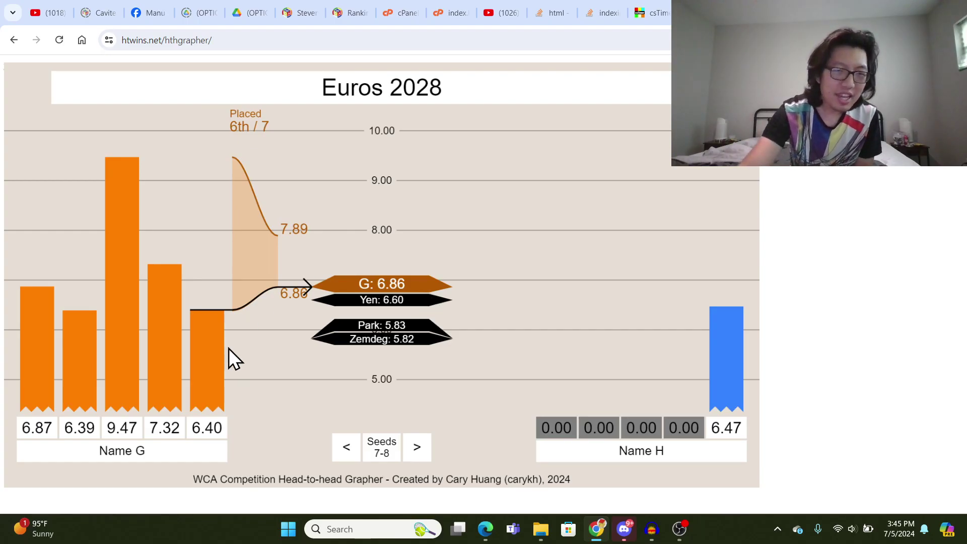
- Clear Name G's fifth solve, then try 8.00 and 3.45 before settling on 20.00
{"action": "left_click_drag", "start_coordinate": [197, 429], "coordinate": [247, 427]}
{"action": "key", "text": "BackSpace"}
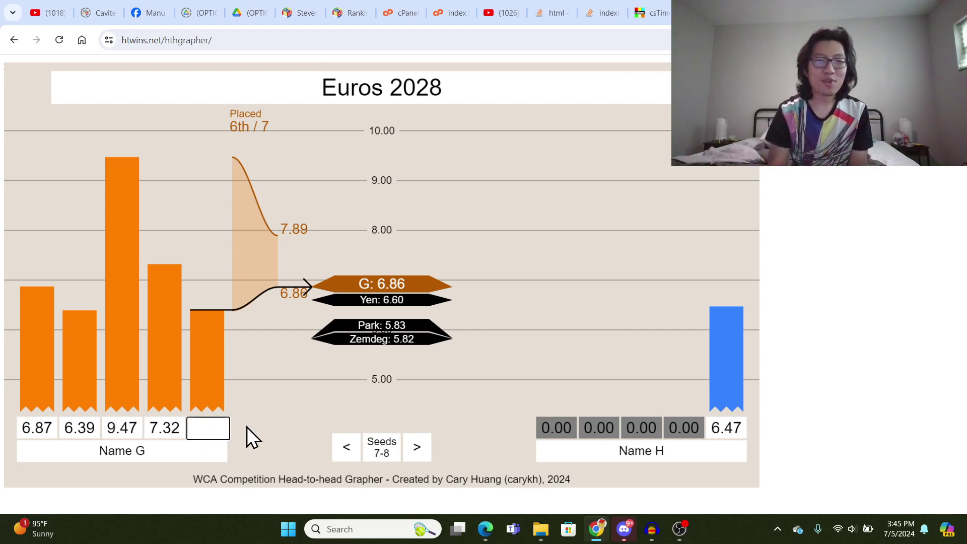
{"action": "key", "text": "Return"}
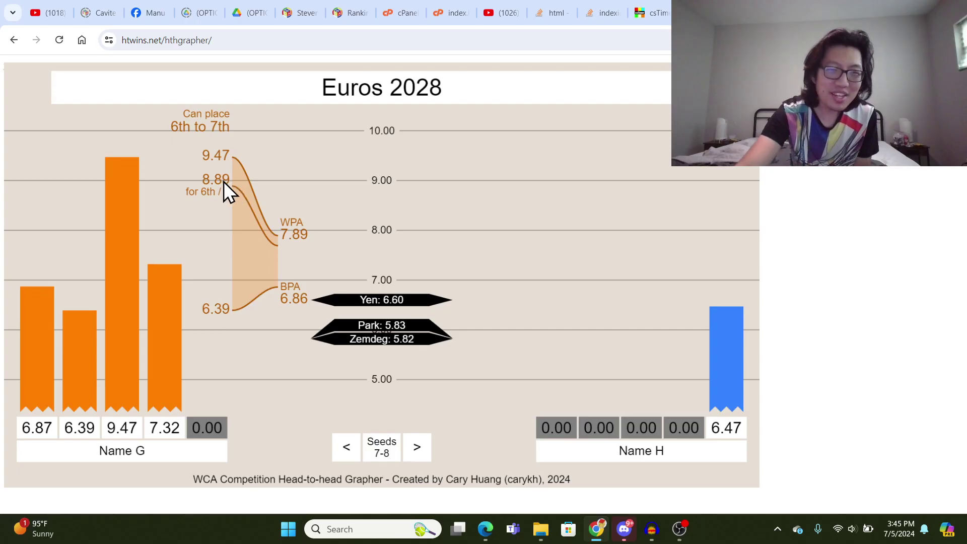
{"action": "left_click", "coordinate": [209, 421]}
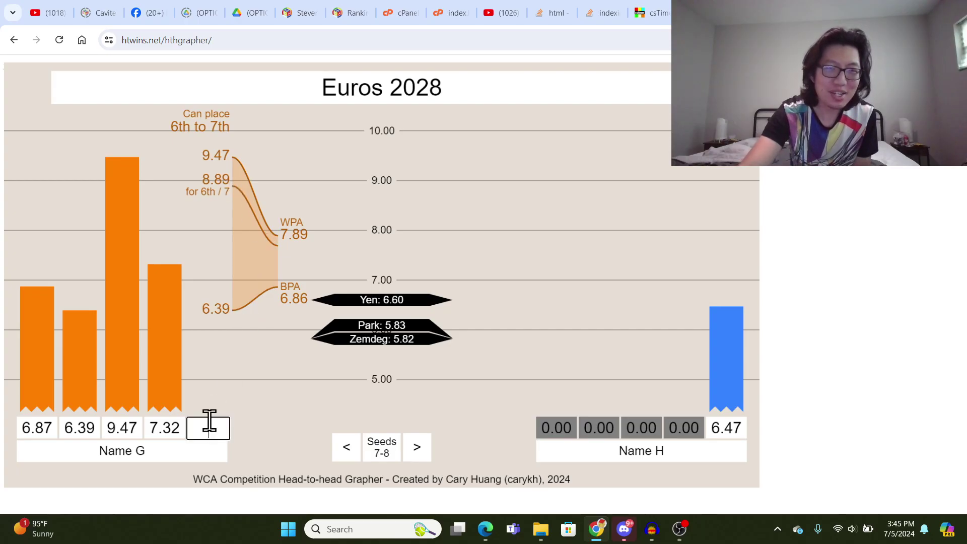
{"action": "type", "text": "8.00"}
{"action": "key", "text": "Return"}
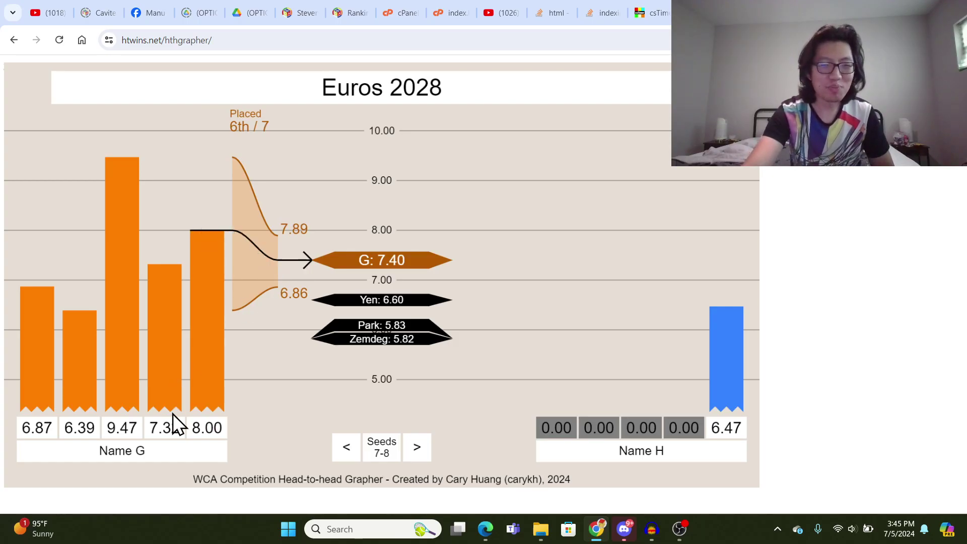
{"action": "left_click_drag", "start_coordinate": [222, 427], "coordinate": [188, 433]}
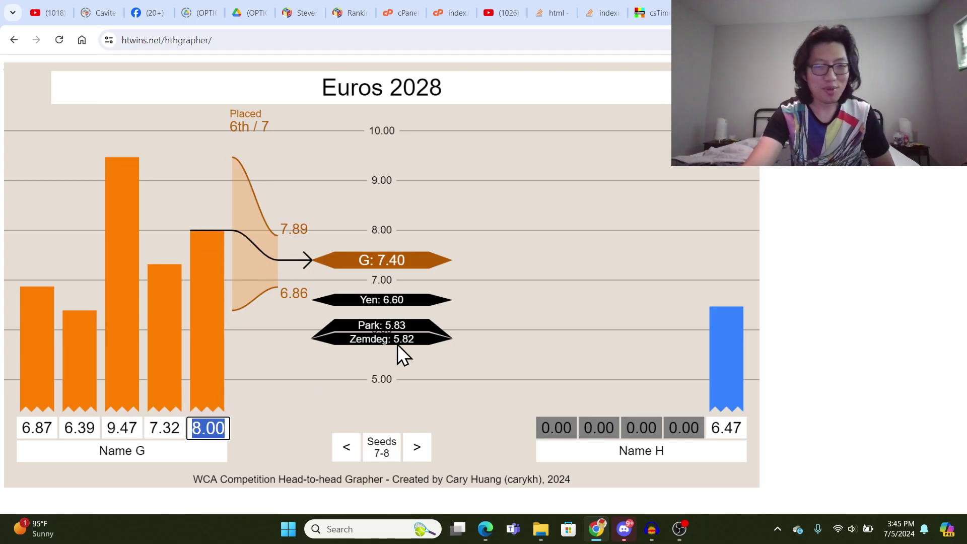
{"action": "type", "text": "3.45"}
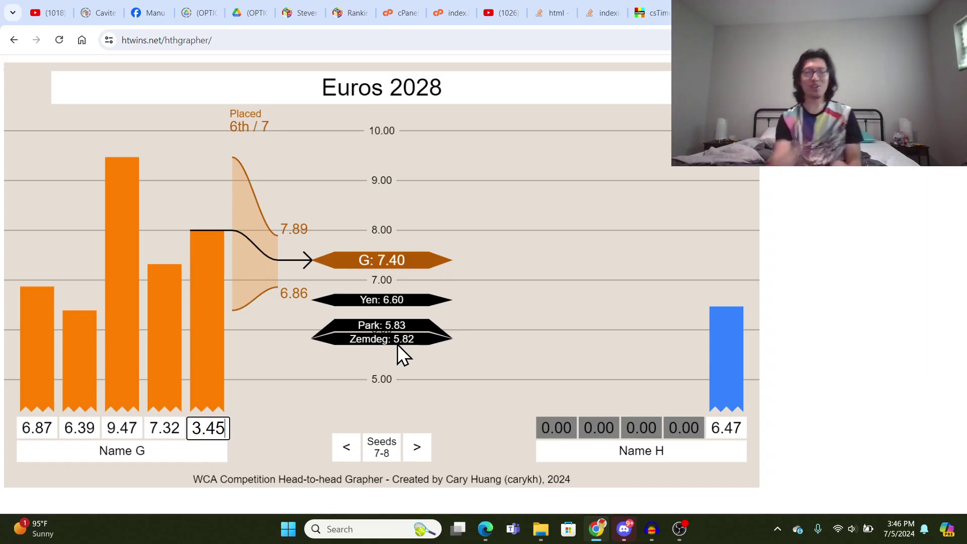
{"action": "key", "text": "Return"}
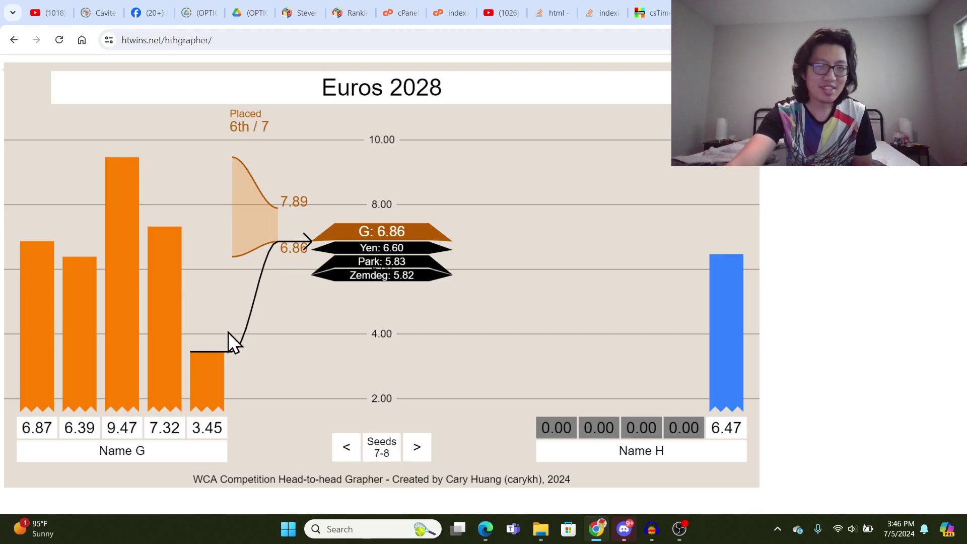
{"action": "left_click", "coordinate": [207, 428]}
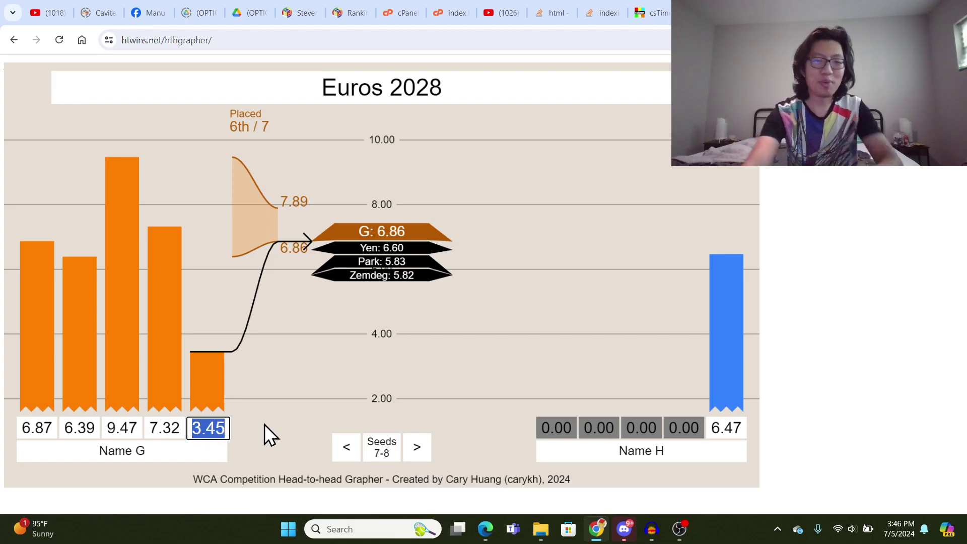
{"action": "type", "text": "20.00"}
{"action": "key", "text": "Return"}
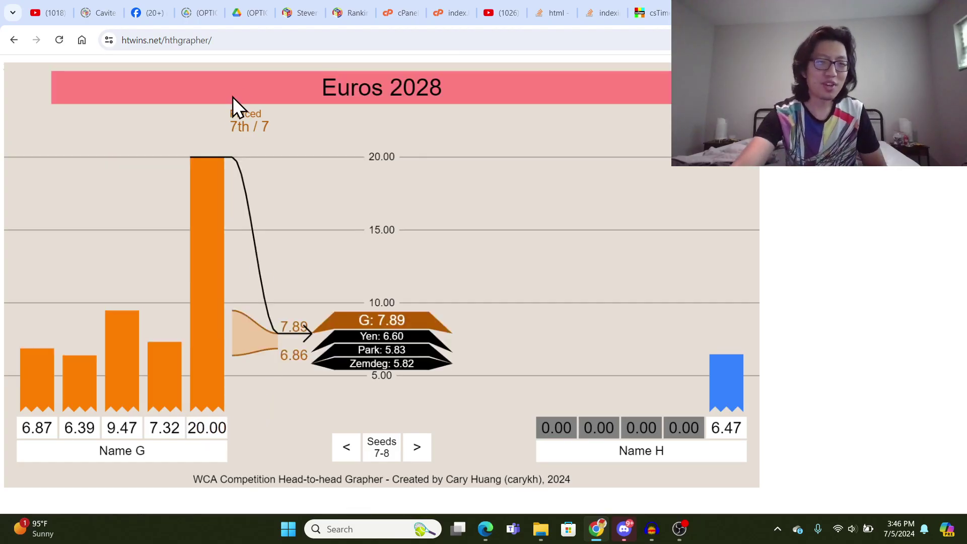
- Replace the Name G and Name H placeholders with the seed 7 and seed 8 competitors' names
{"action": "left_click", "coordinate": [210, 428]}
{"action": "left_click", "coordinate": [151, 449]}
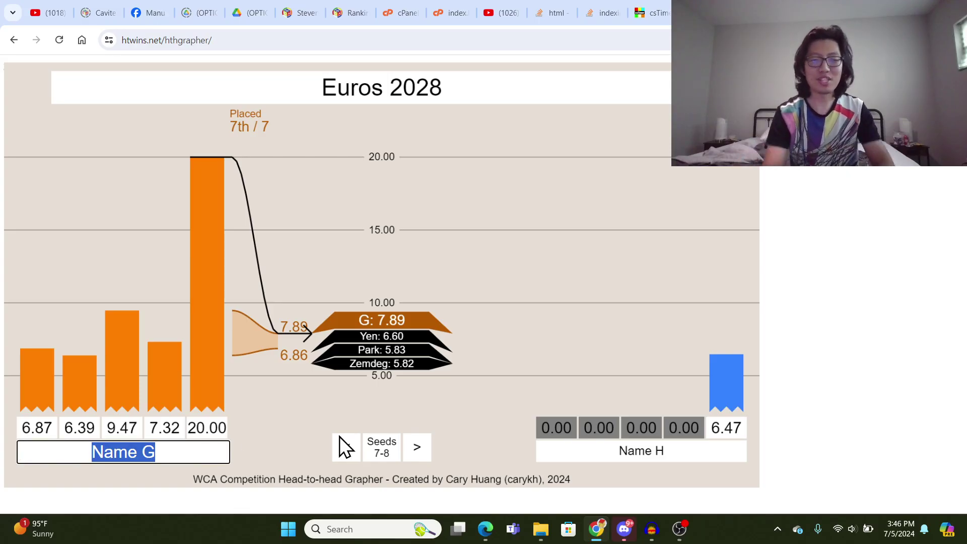
{"action": "key", "text": "BackSpace"}
{"action": "type", "text": "Patri"}
{"action": "key", "text": "BackSpace"}
{"action": "key", "text": "BackSpace"}
{"action": "key", "text": "BackSpace"}
{"action": "key", "text": "BackSpace"}
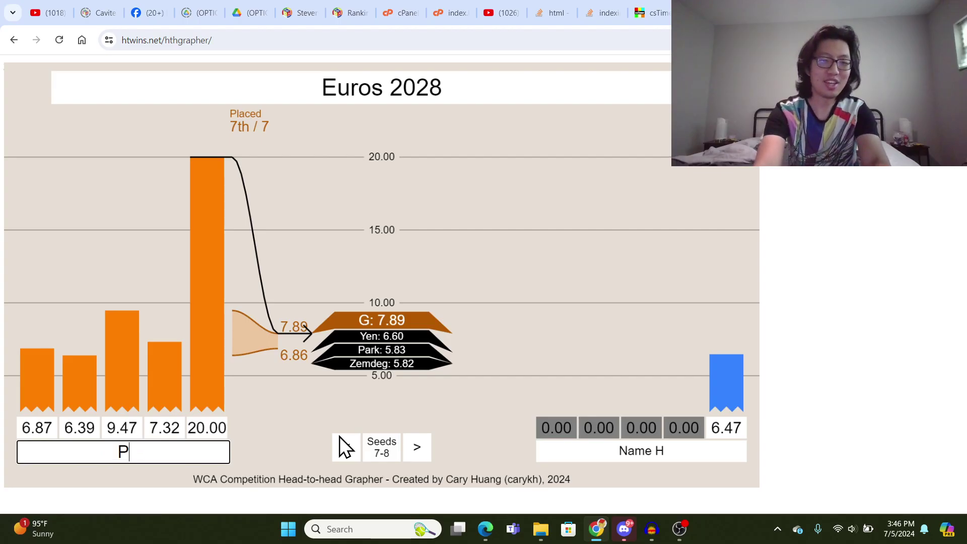
{"action": "type", "text": "atrick Ponce"}
{"action": "key", "text": "Return"}
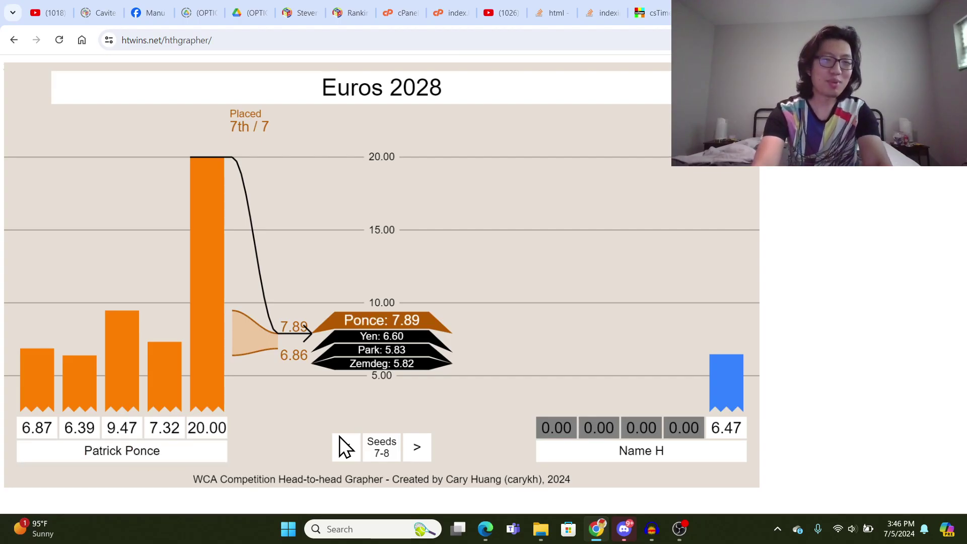
{"action": "left_click", "coordinate": [665, 454]}
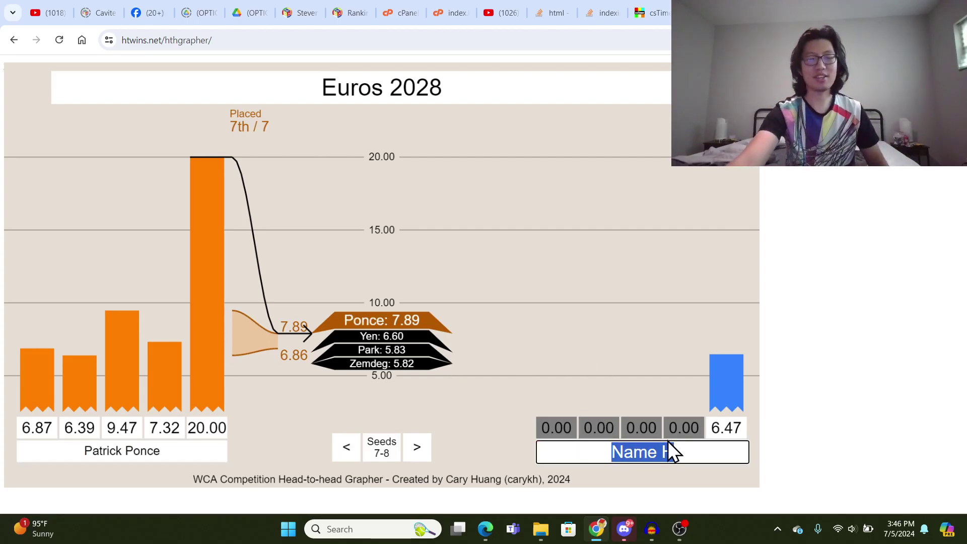
{"action": "type", "text": "Dylan M"}
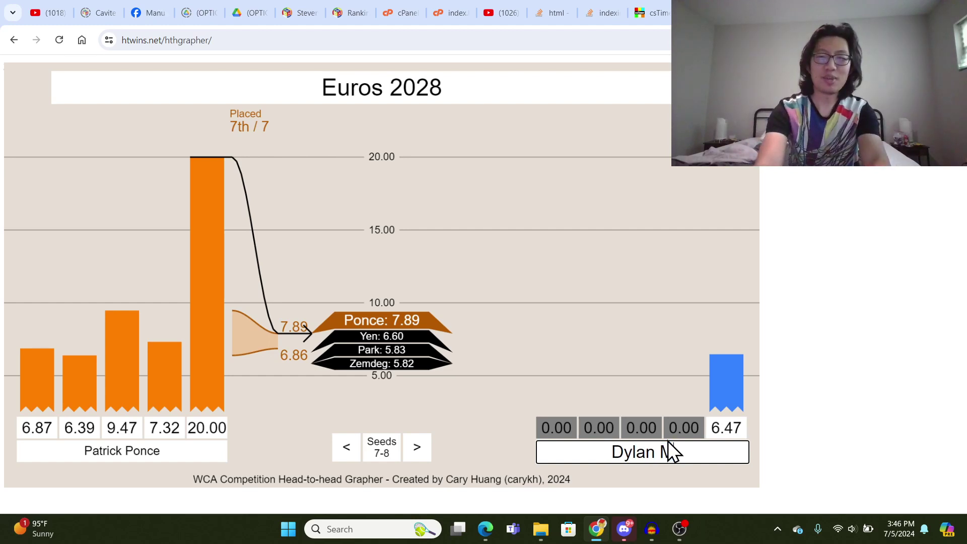
{"action": "type", "text": "iller"}
{"action": "key", "text": "Return"}
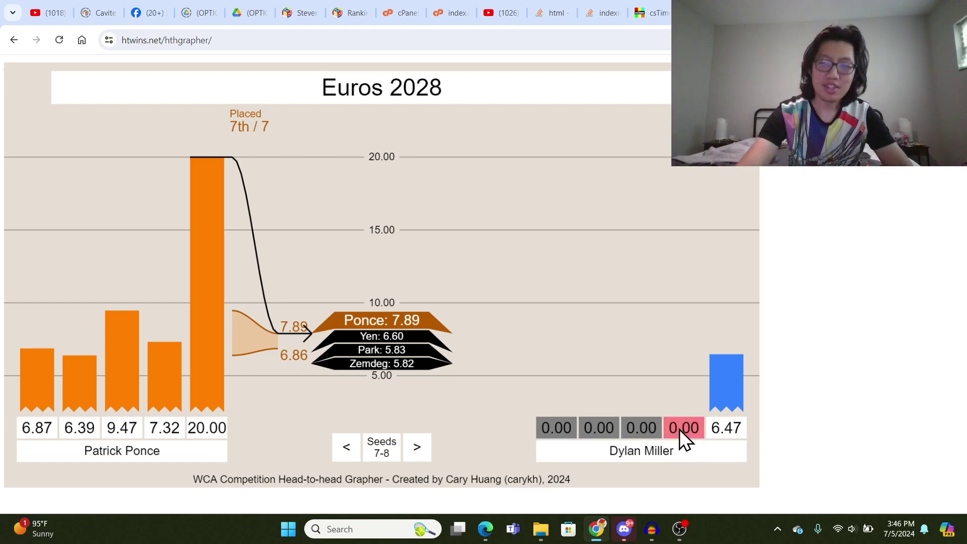
- Change the orange competitor's fifth solve from 20.00 to 10.00
{"action": "left_click", "coordinate": [682, 429]}
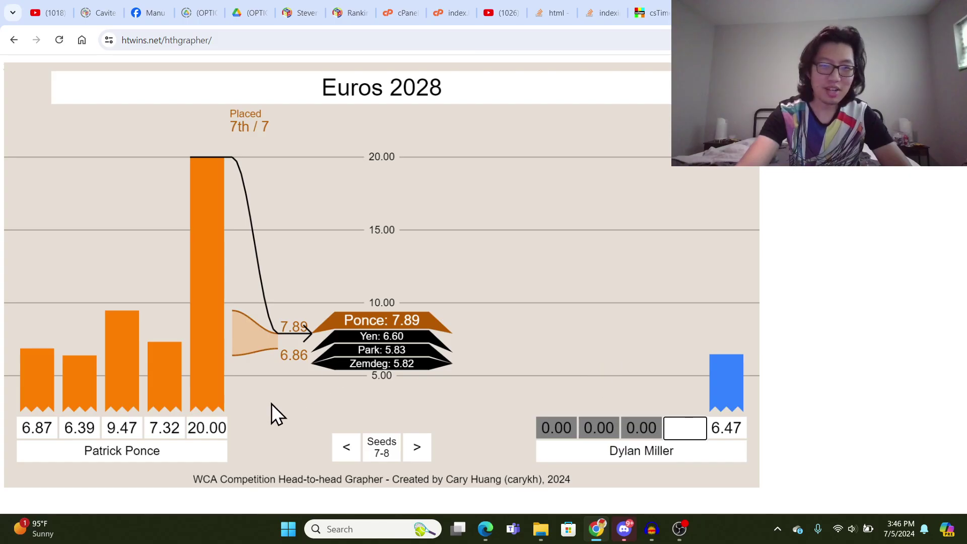
{"action": "left_click", "coordinate": [194, 428]}
{"action": "left_click_drag", "start_coordinate": [194, 428], "coordinate": [299, 430]}
{"action": "type", "text": "10"}
{"action": "key", "text": "Return"}
- Set the blue competitor's fourth solve to 5.46
{"action": "left_click", "coordinate": [685, 428]}
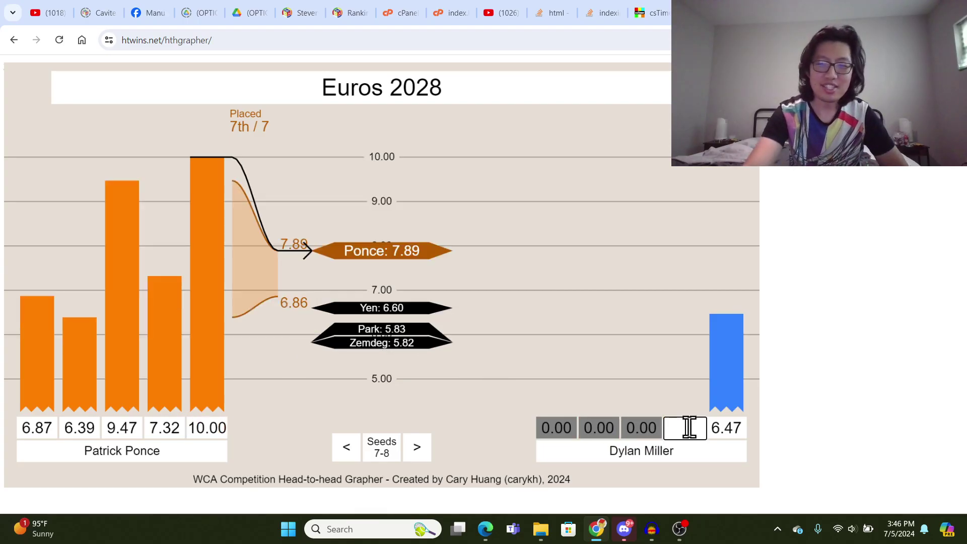
{"action": "type", "text": "5."}
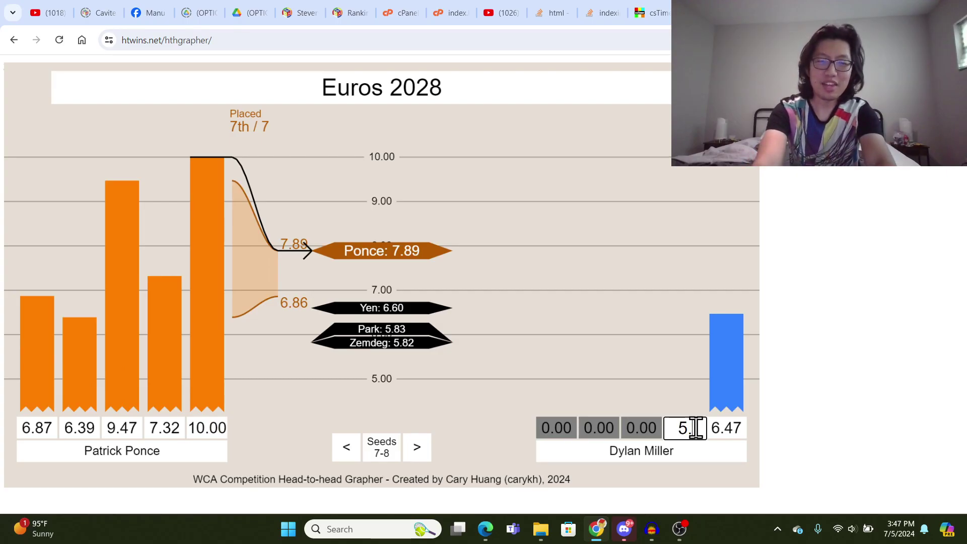
{"action": "type", "text": "52"}
{"action": "key", "text": "Return"}
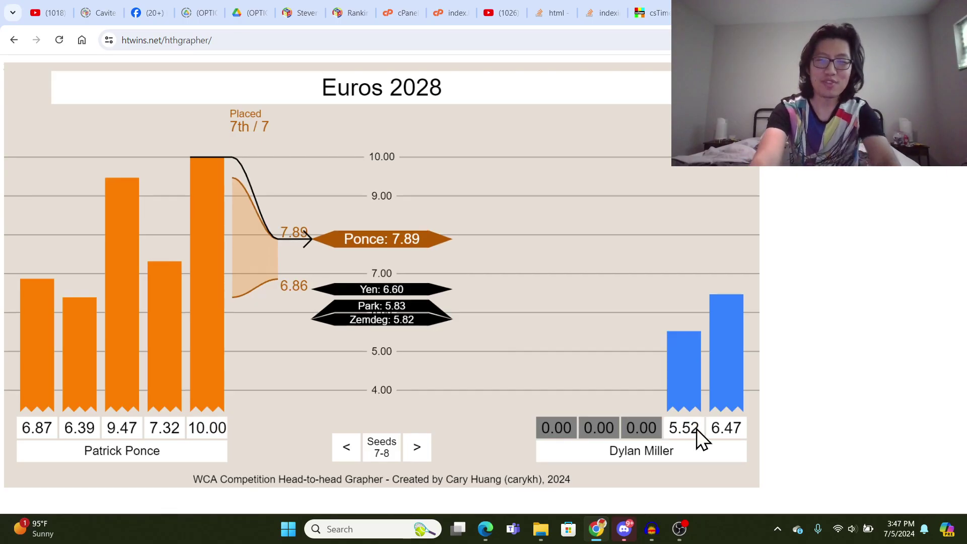
{"action": "right_click", "coordinate": [667, 392]}
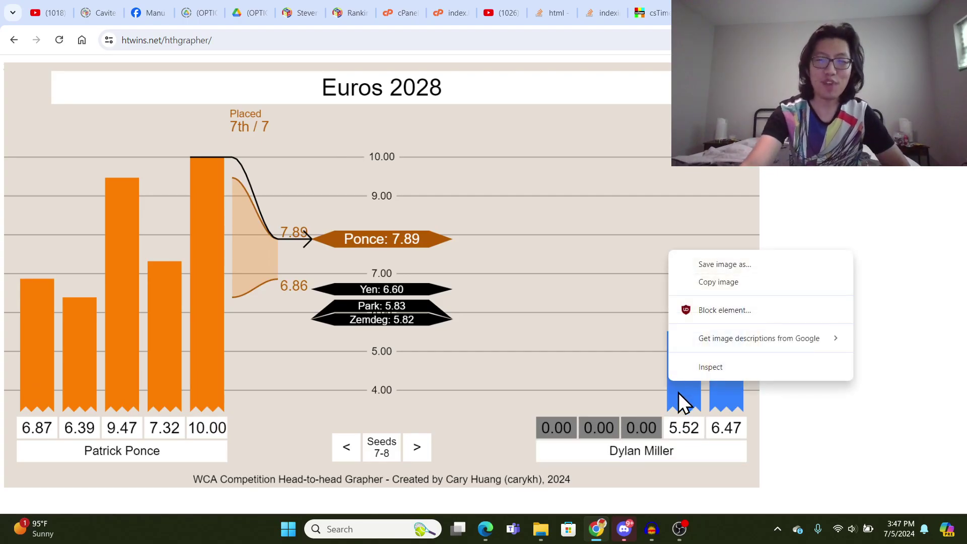
{"action": "key", "text": "Escape"}
{"action": "left_click", "coordinate": [694, 428]}
{"action": "key", "text": "BackSpace"}
{"action": "key", "text": "BackSpace"}
{"action": "type", "text": "46"}
{"action": "key", "text": "Return"}
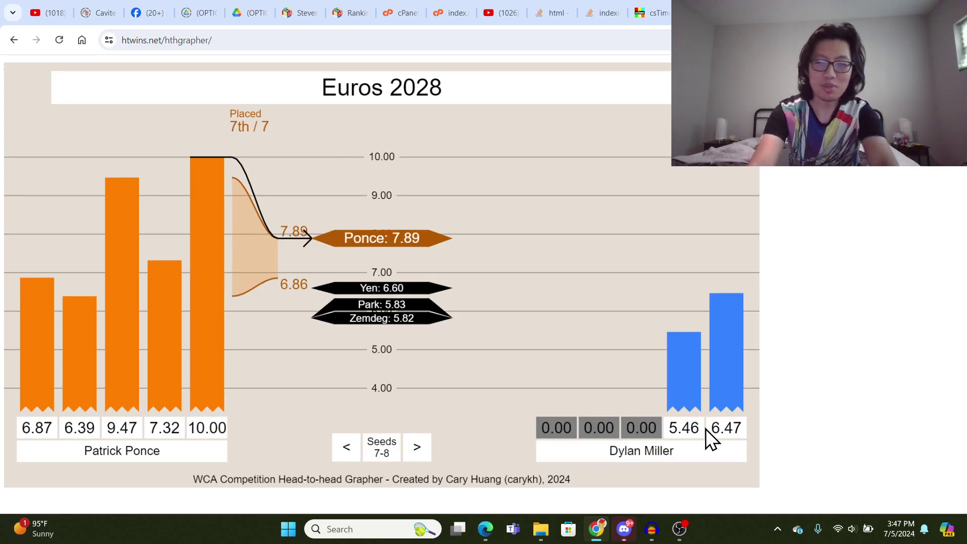
- Enter 3.99 as the third and 8.59 as the second blue solve
{"action": "left_click", "coordinate": [641, 427]}
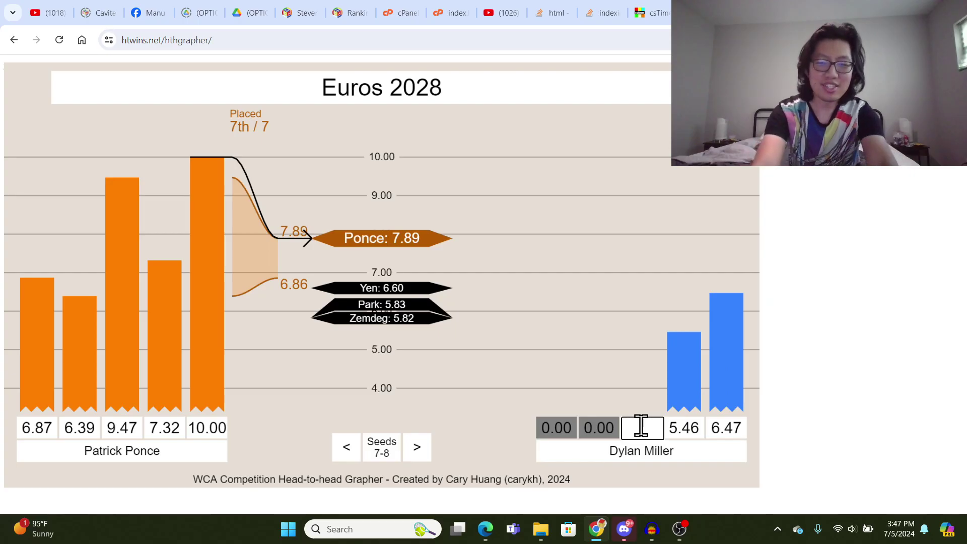
{"action": "type", "text": "3.99"}
{"action": "key", "text": "Return"}
{"action": "left_click", "coordinate": [601, 428]}
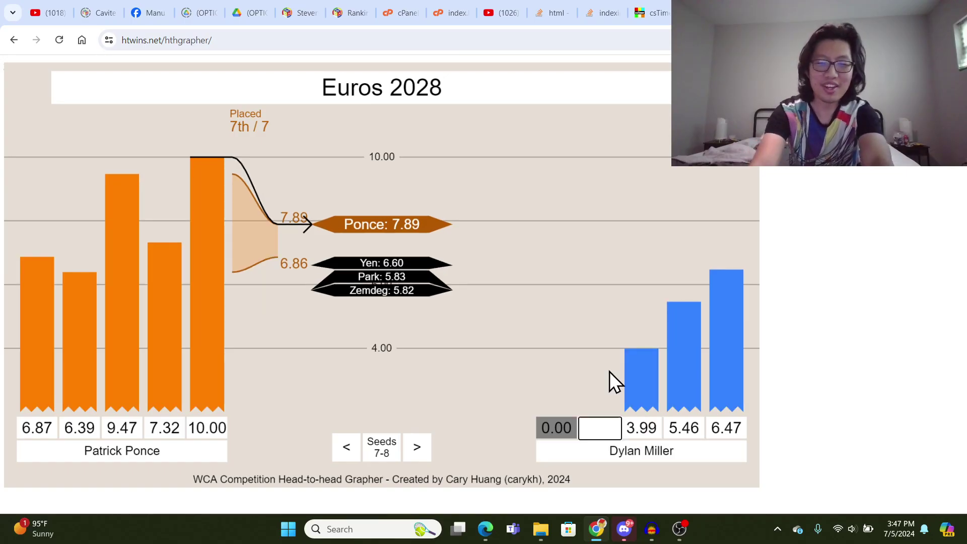
{"action": "type", "text": "8.59"}
{"action": "key", "text": "Return"}
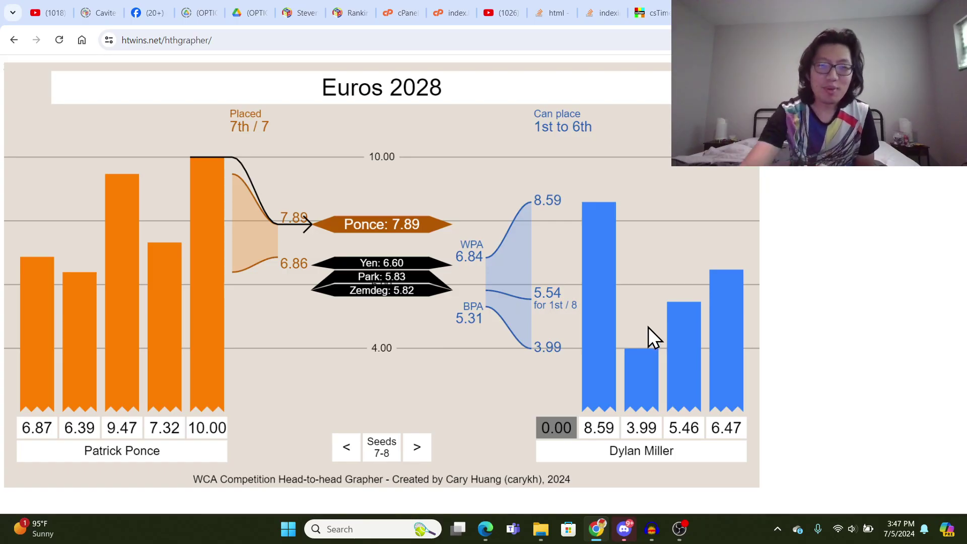
{"action": "left_click", "coordinate": [338, 435]}
{"action": "left_click", "coordinate": [339, 435]}
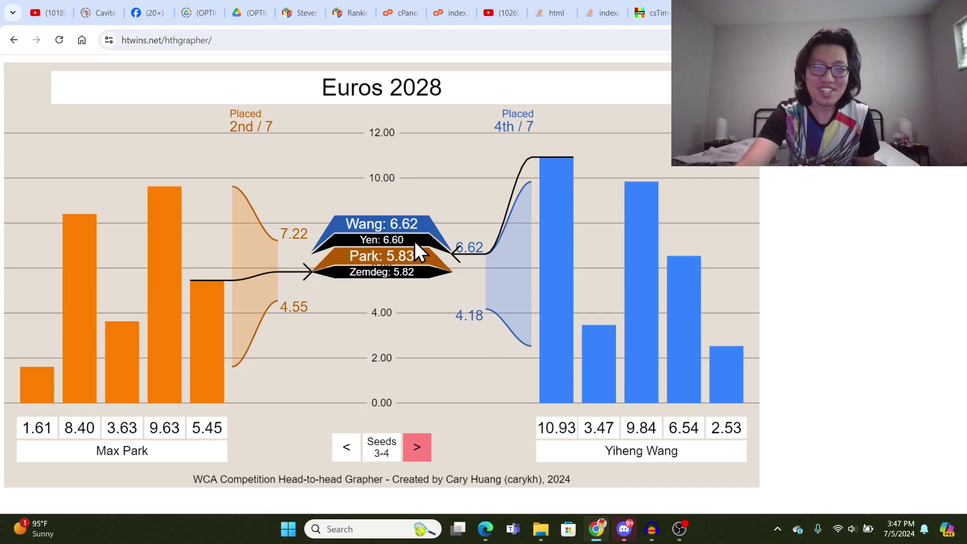
{"action": "left_click", "coordinate": [417, 444]}
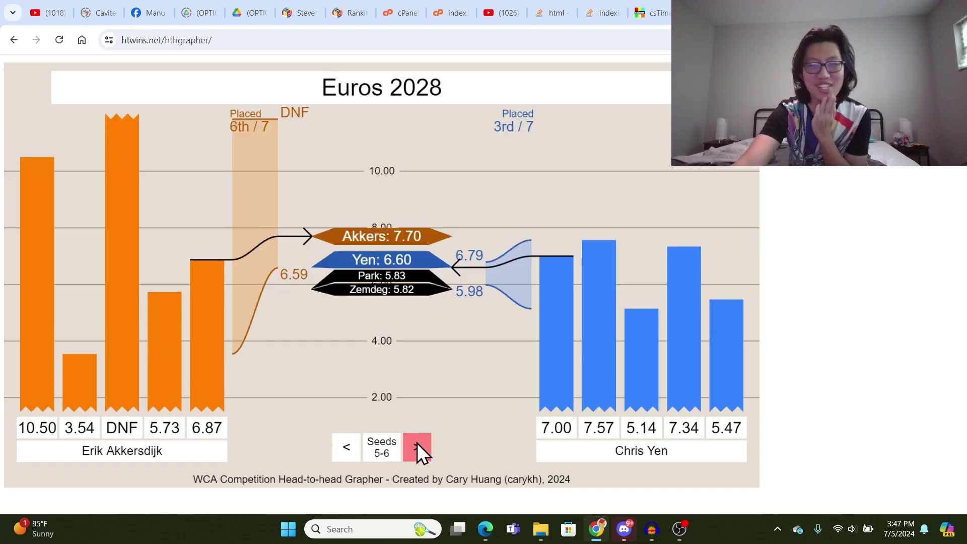
{"action": "left_click", "coordinate": [417, 443]}
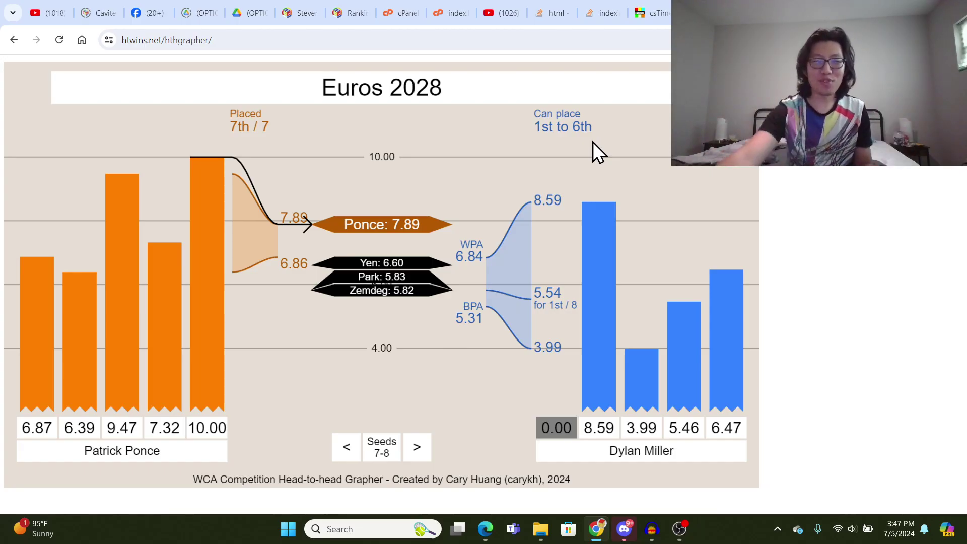
{"action": "left_click", "coordinate": [564, 425]}
{"action": "type", "text": "DNF"}
{"action": "key", "text": "Return"}
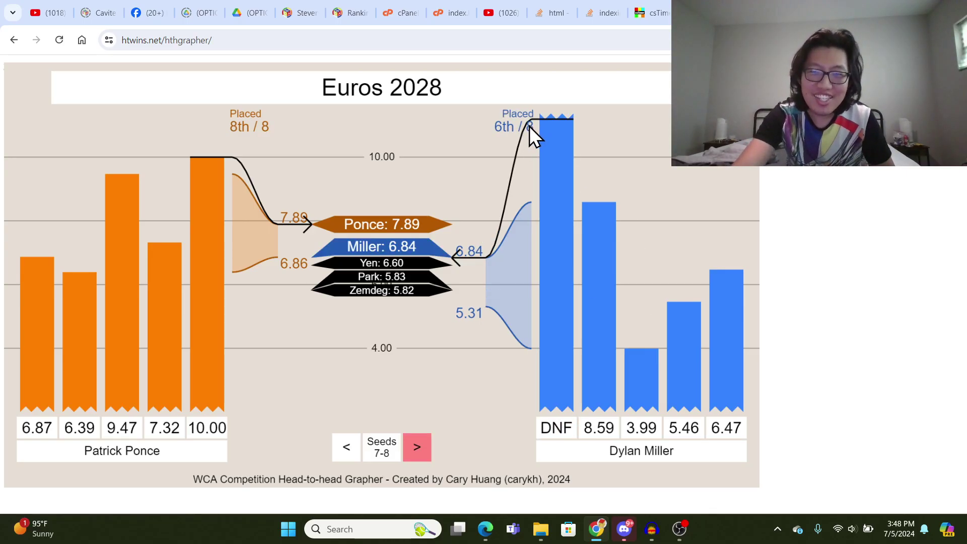
{"action": "key", "text": "BackSpace"}
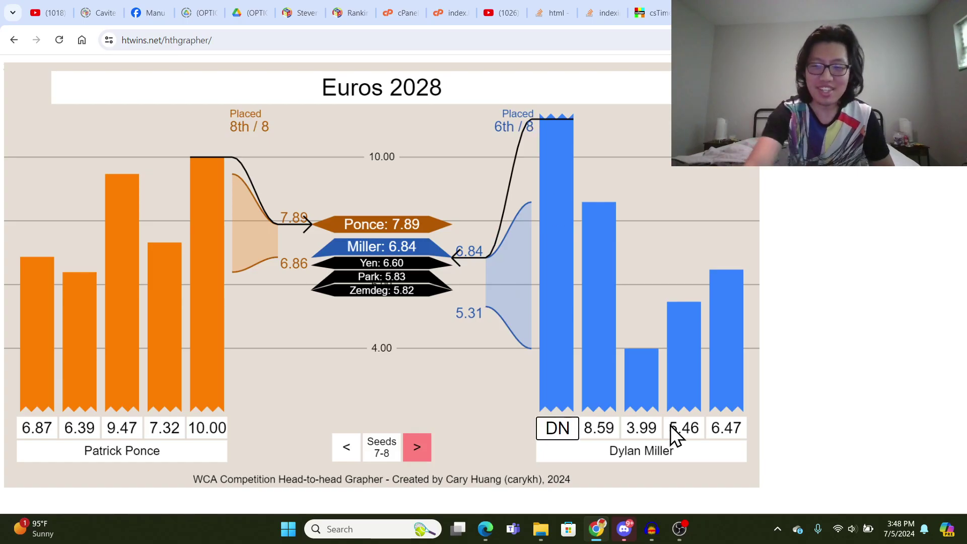
{"action": "key", "text": "Return"}
{"action": "left_click", "coordinate": [579, 428]}
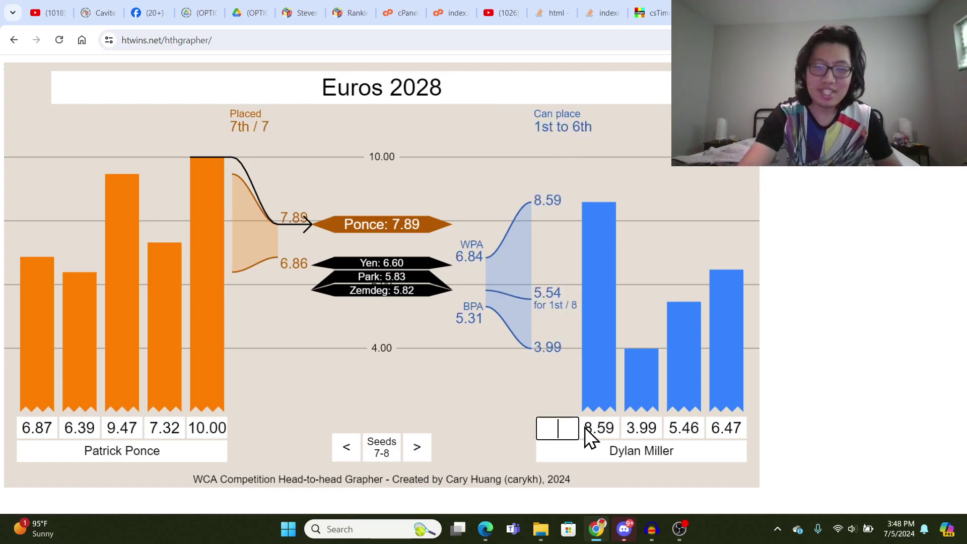
{"action": "type", "text": "5.54"}
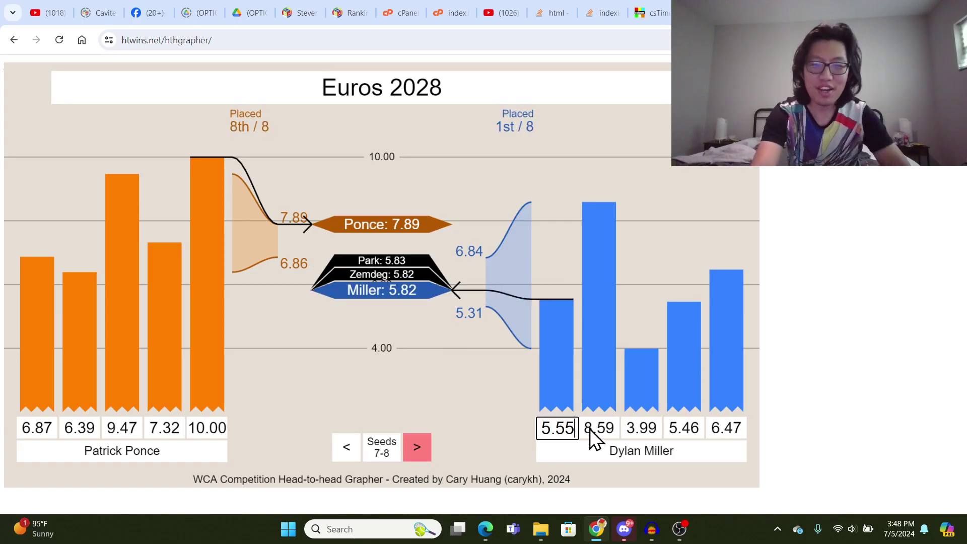
{"action": "key", "text": "Return"}
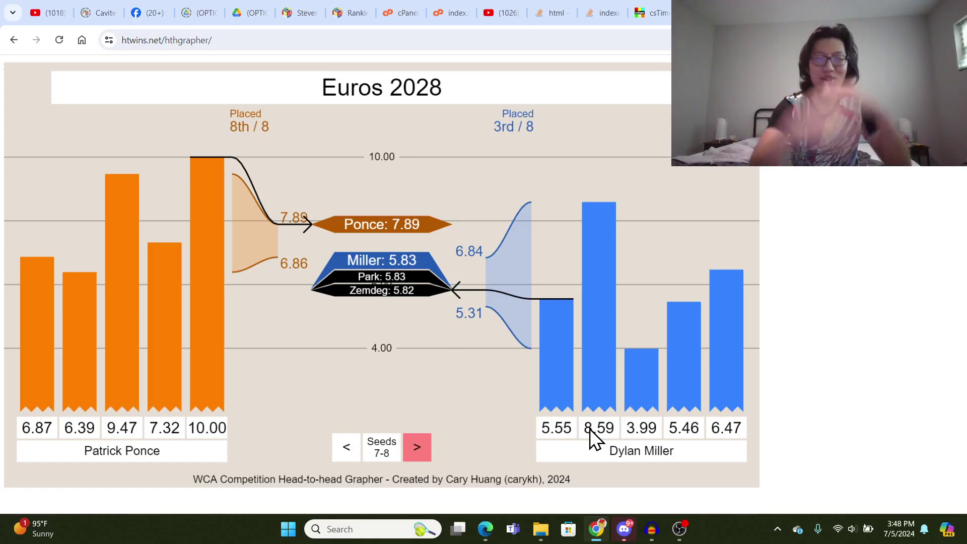
{"action": "left_click", "coordinate": [572, 430]}
{"action": "key", "text": "BackSpace"}
{"action": "type", "text": "4"}
{"action": "key", "text": "Return"}
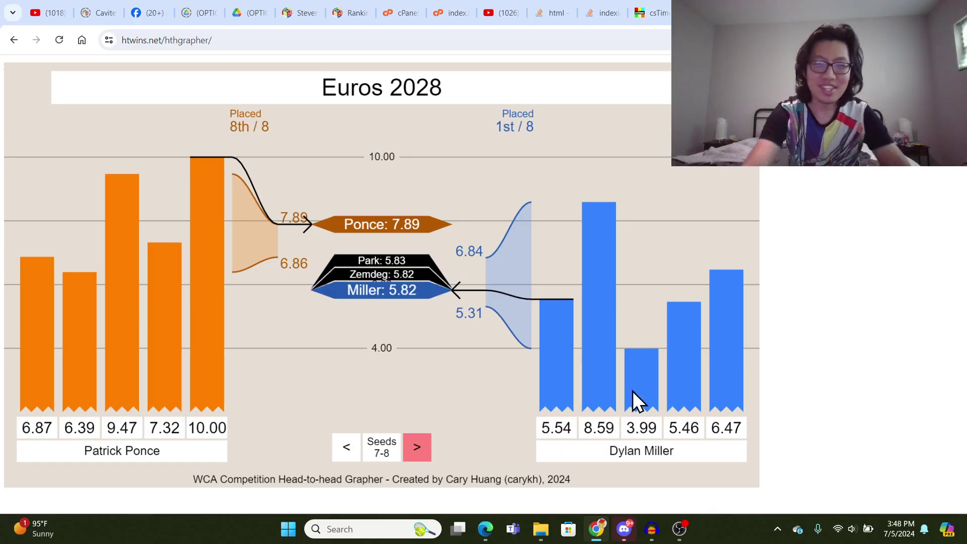
{"action": "left_click", "coordinate": [564, 423]}
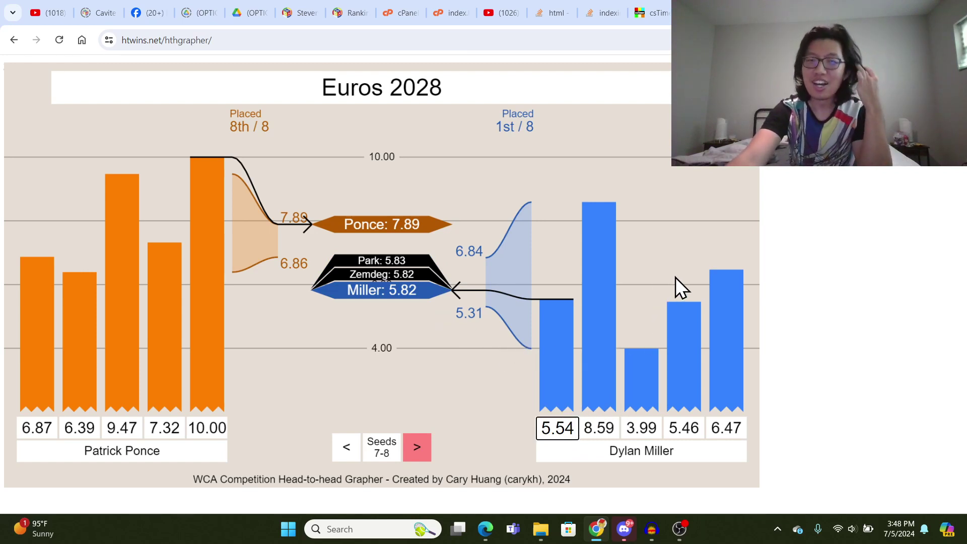
{"action": "key", "text": "BackSpace"}
{"action": "key", "text": "BackSpace"}
{"action": "key", "text": "BackSpace"}
{"action": "key", "text": "BackSpace"}
{"action": "key", "text": "Return"}
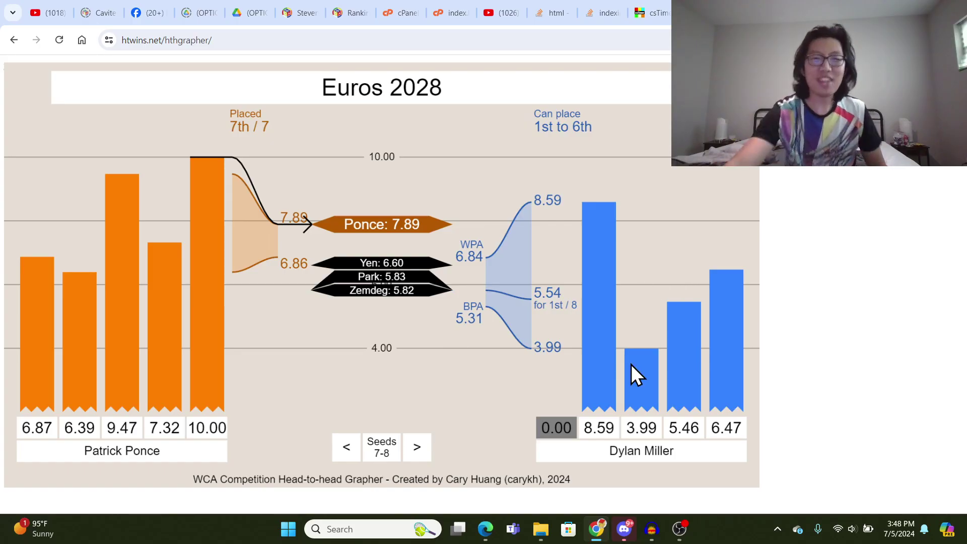
- Bring the OBS Studio window in front of the grapher page from the taskbar
{"action": "left_click", "coordinate": [680, 529]}
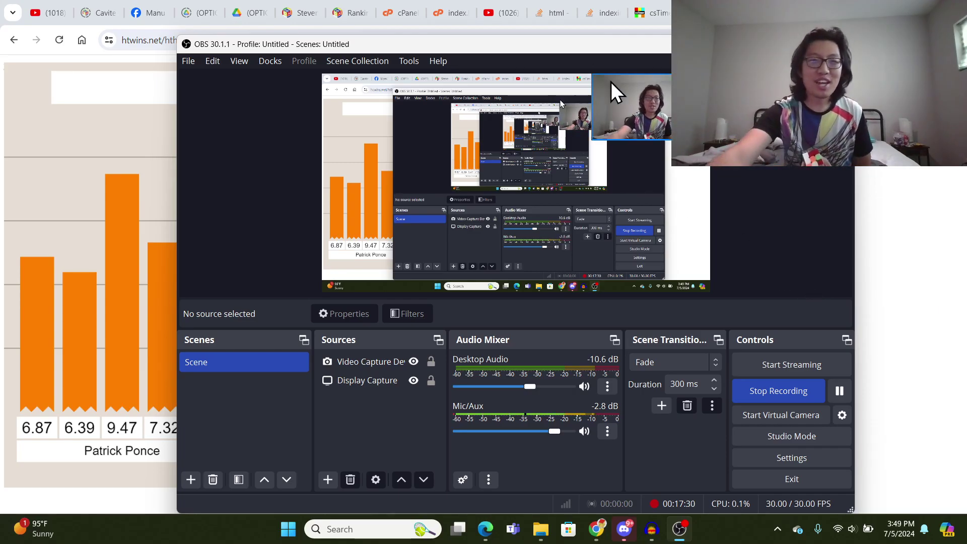
{"action": "key", "text": "alt+Tab"}
{"action": "left_click", "coordinate": [123, 40]}
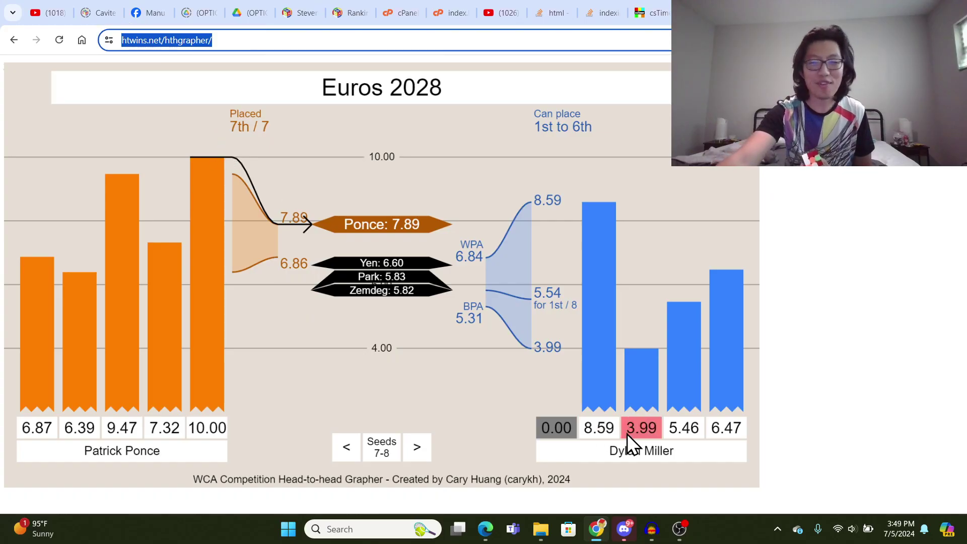
{"action": "left_click", "coordinate": [680, 527]}
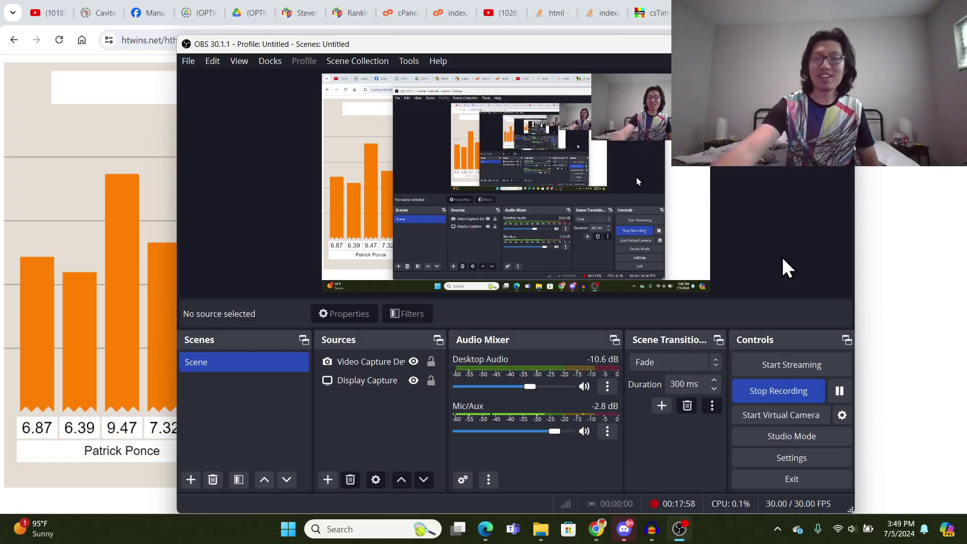
{"action": "right_click", "coordinate": [751, 208]}
{"action": "left_click", "coordinate": [814, 181]}
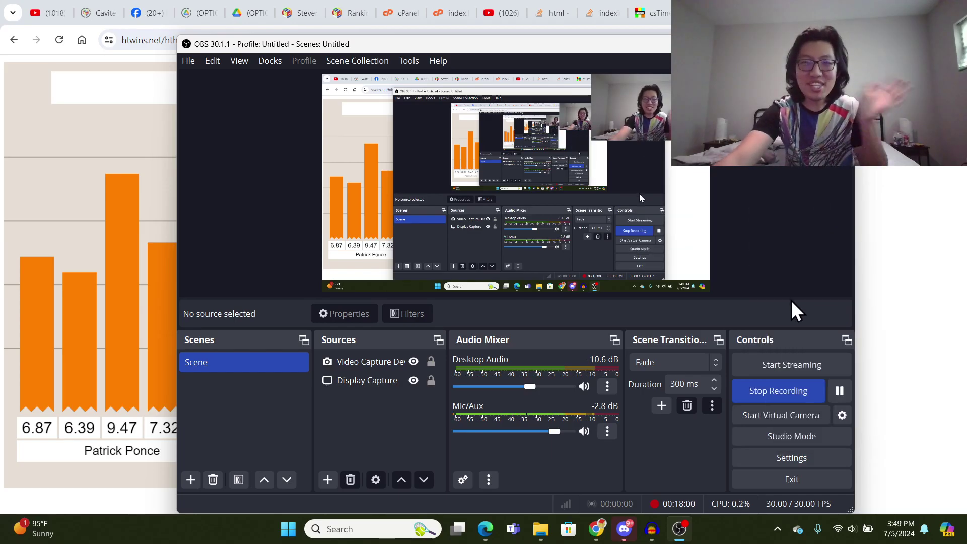